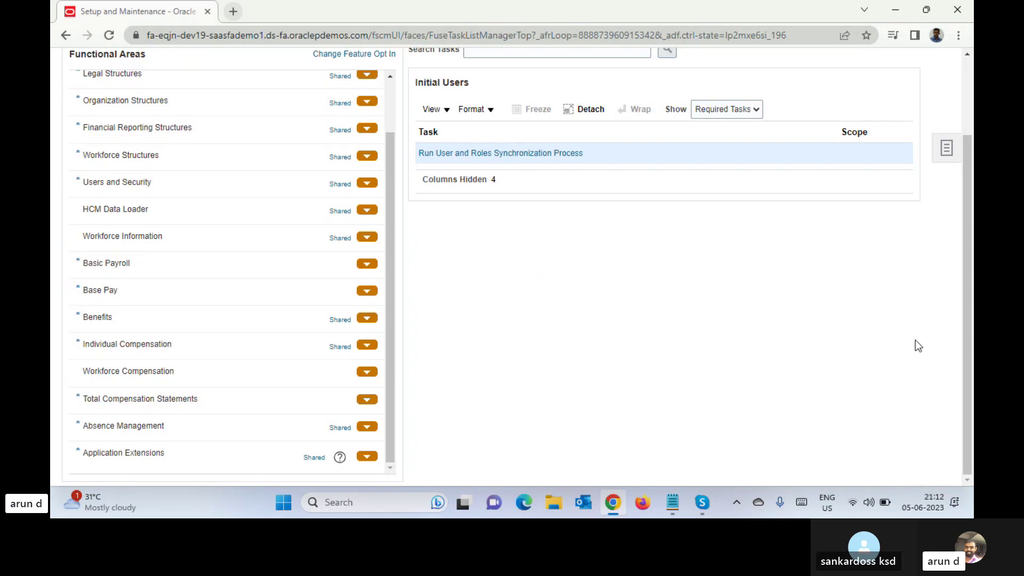
Step: Switch the setup offering from Compensation Management to Procurement
drag(965, 278, 971, 202)
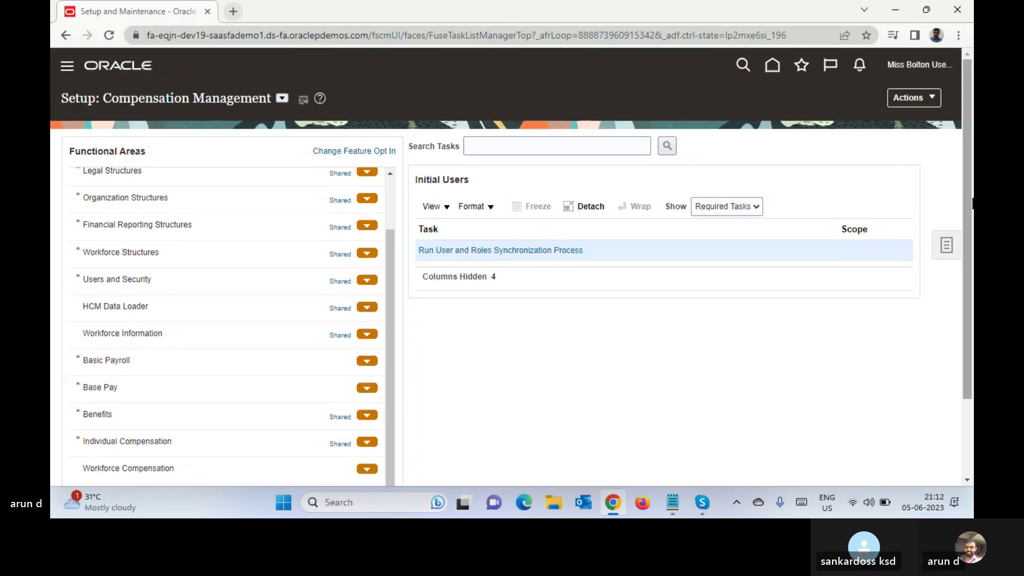
click(282, 98)
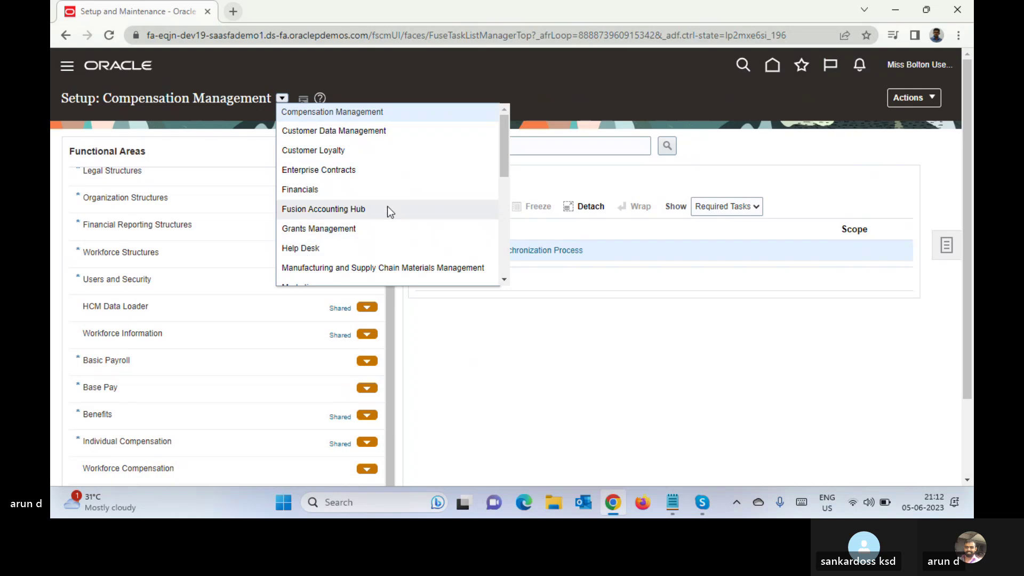
drag(506, 171, 493, 199)
click(354, 227)
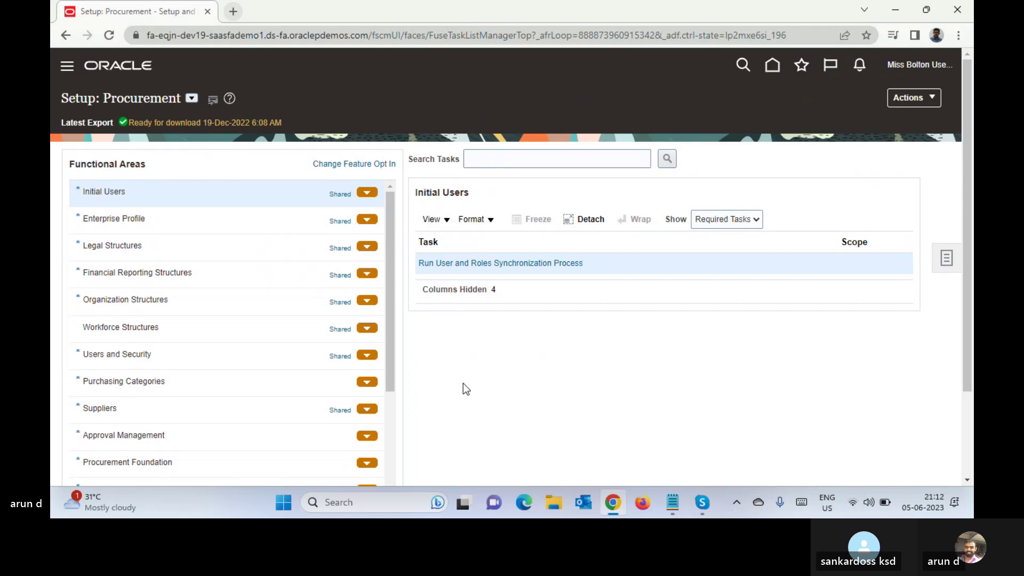
Step: Open the Manage Purchasing Document Approvals task in the Approval Management functional area
drag(394, 293, 376, 343)
scroll(376, 346, down, 1)
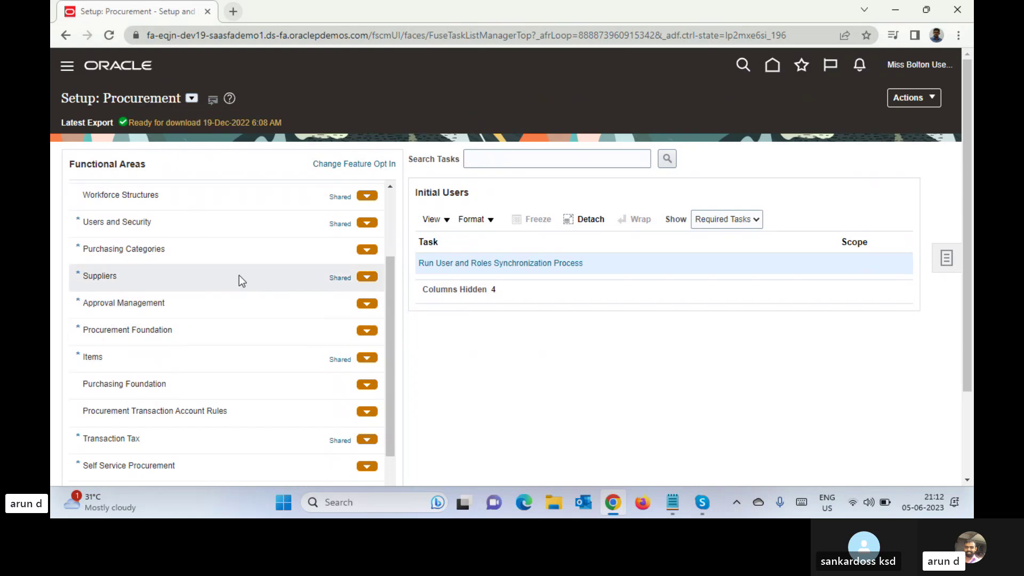
click(197, 303)
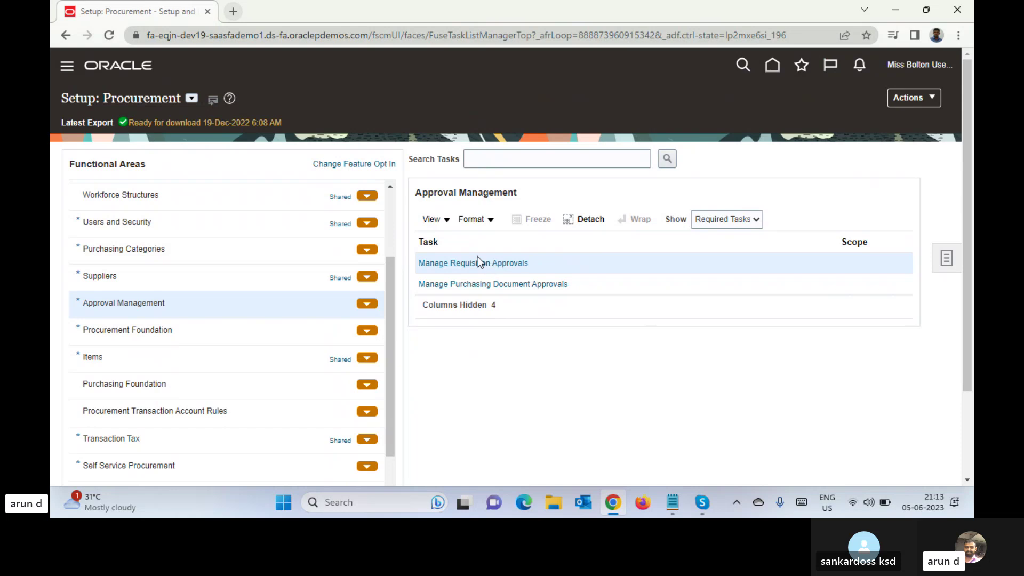
click(482, 287)
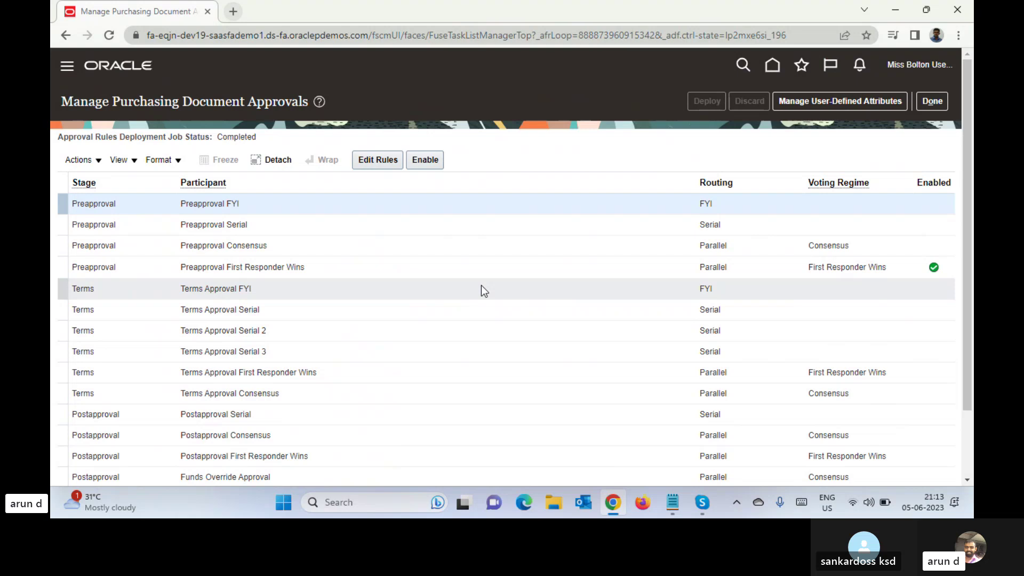
Step: Examine the Preapproval, Terms and Postapproval participants, comparing their routing, voting regime and enabled status
click(651, 273)
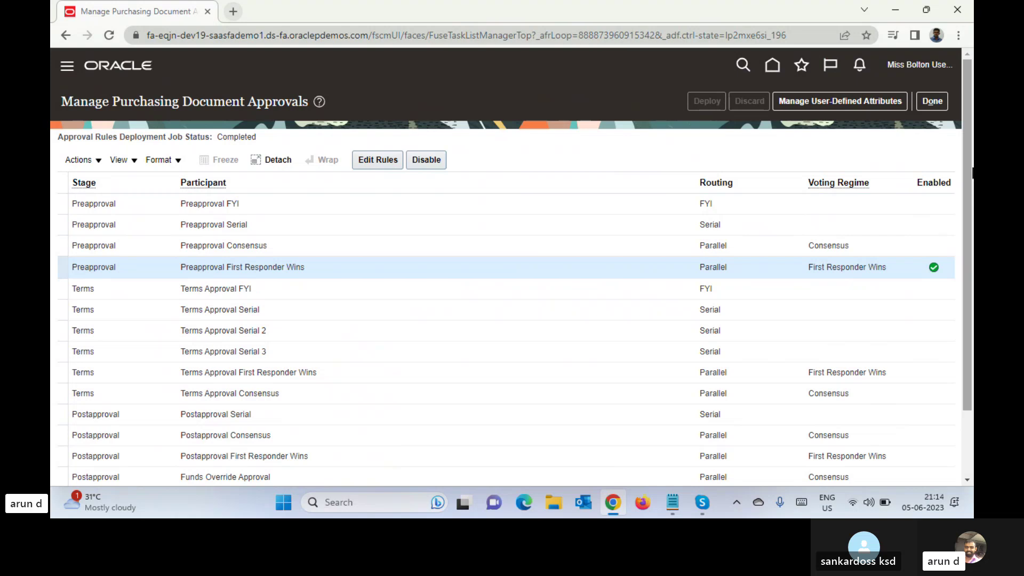
click(544, 202)
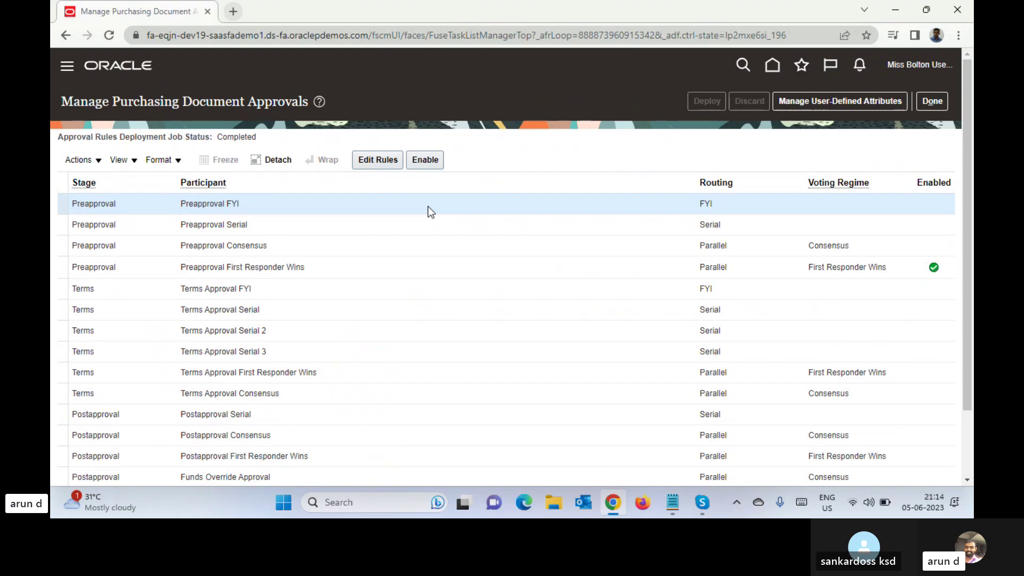
click(362, 261)
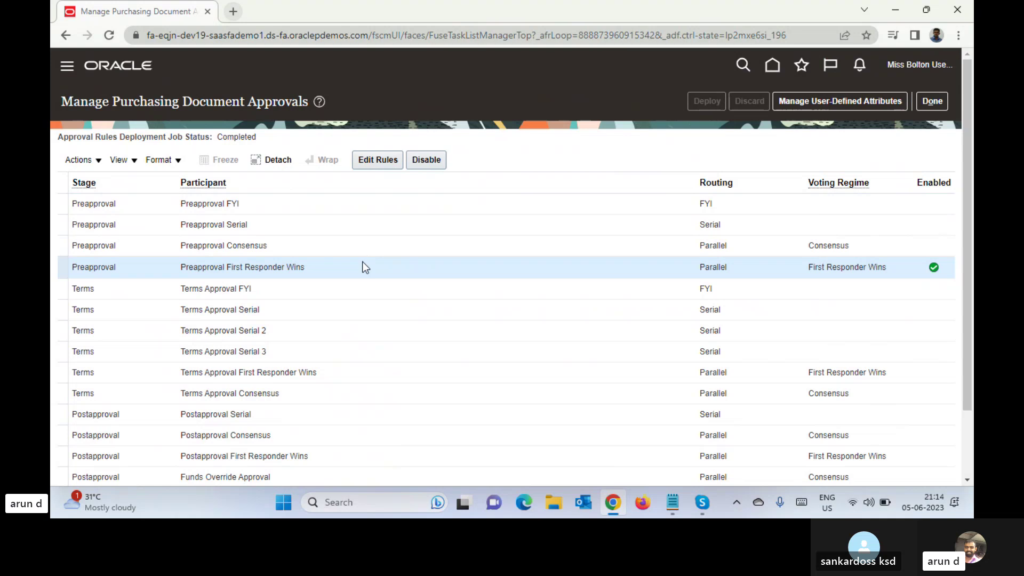
click(309, 211)
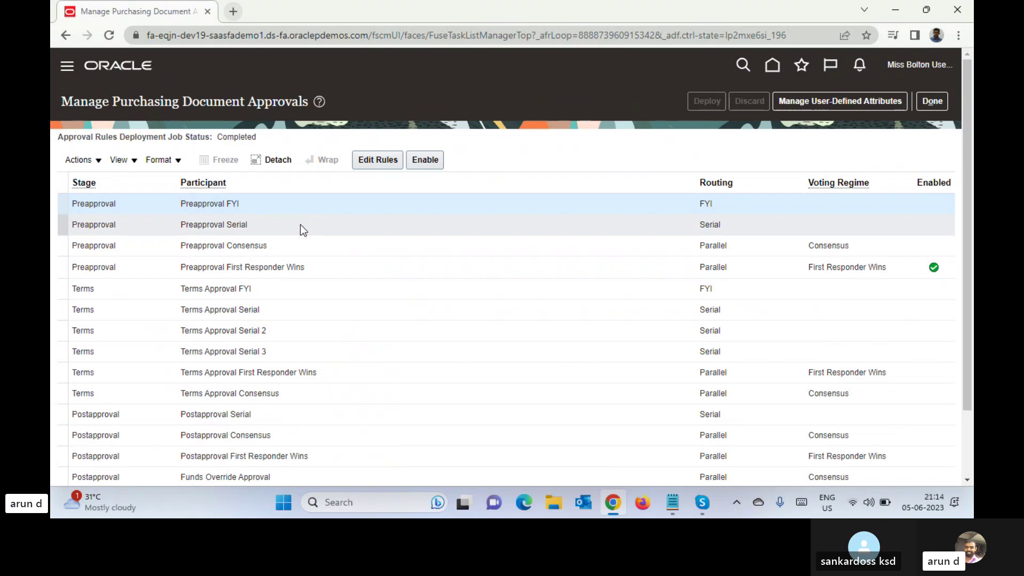
click(302, 231)
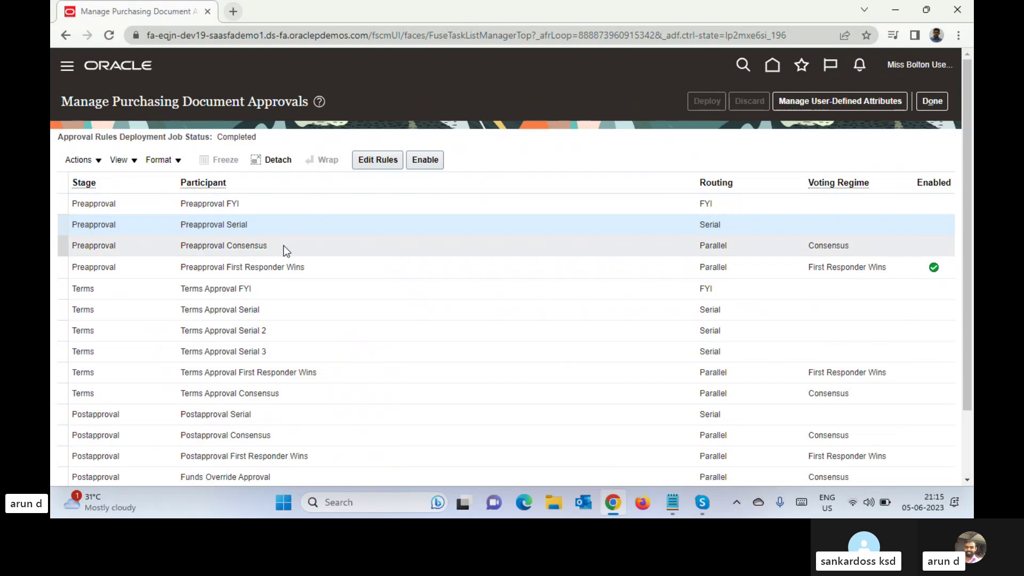
click(283, 245)
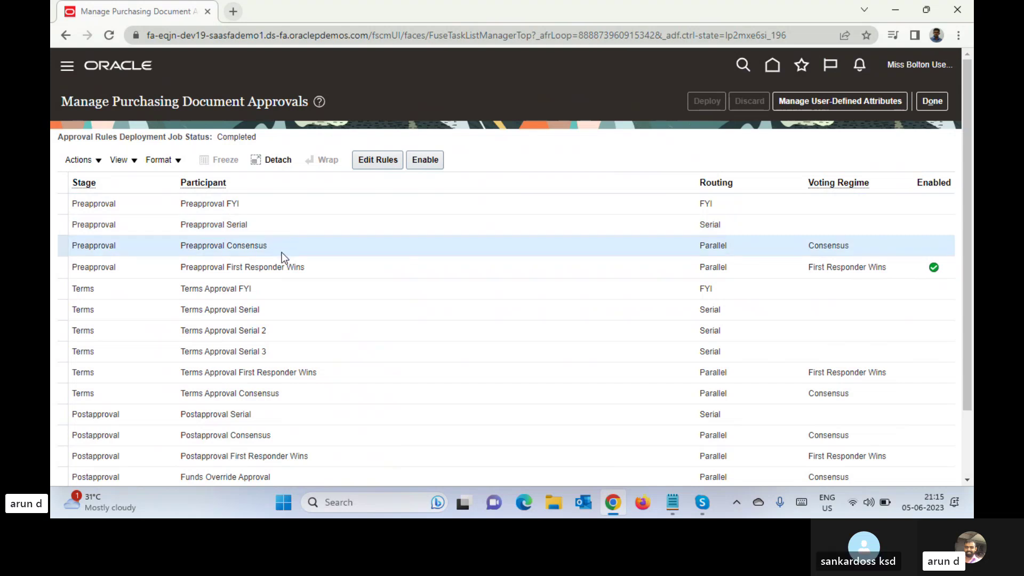
click(283, 267)
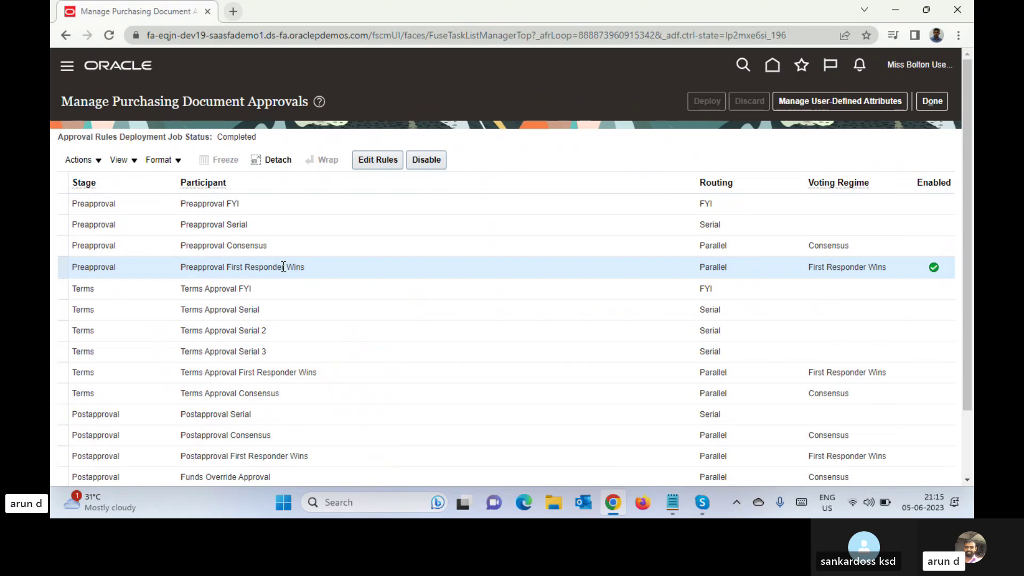
click(281, 247)
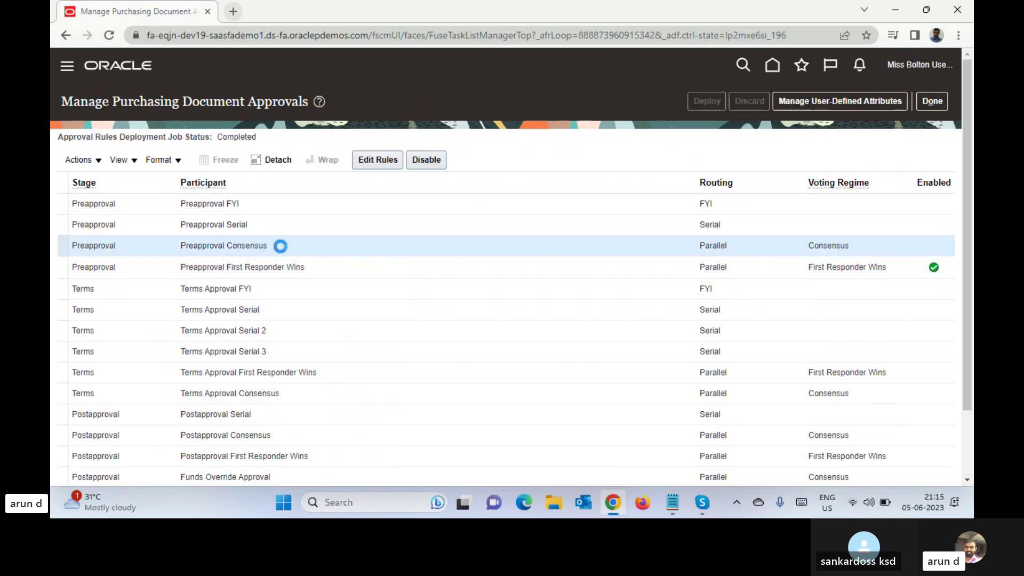
click(279, 267)
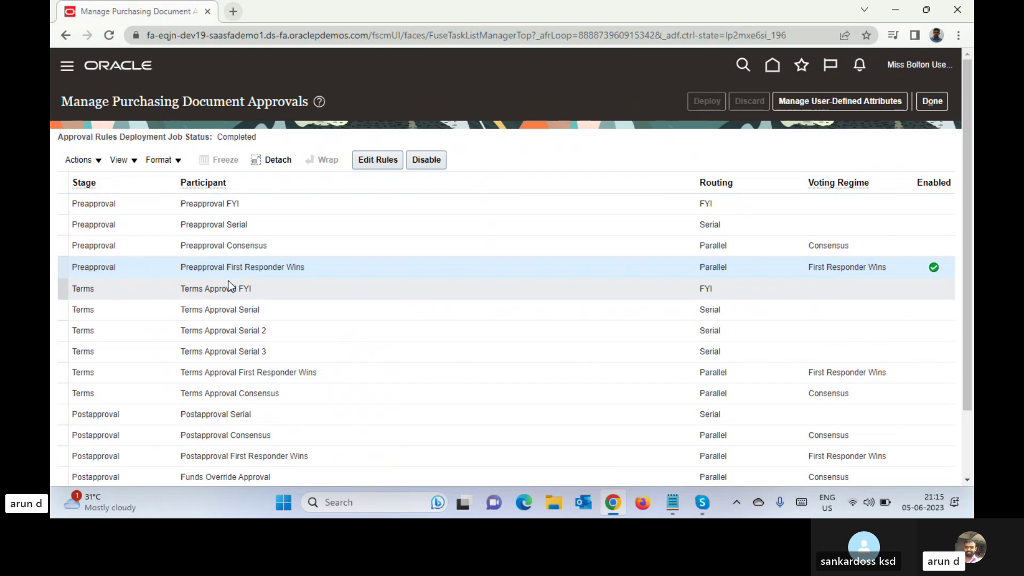
click(239, 249)
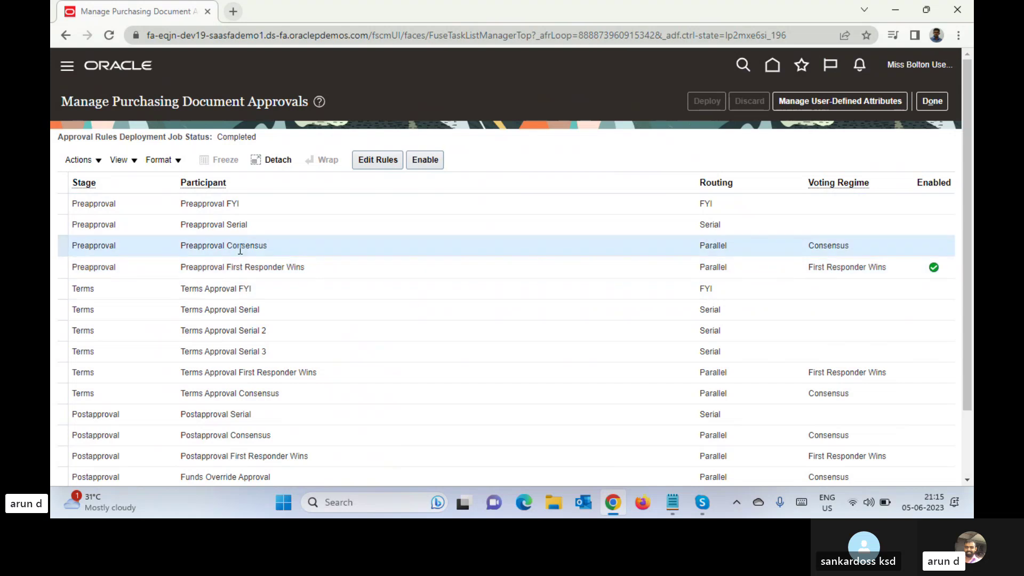
click(255, 270)
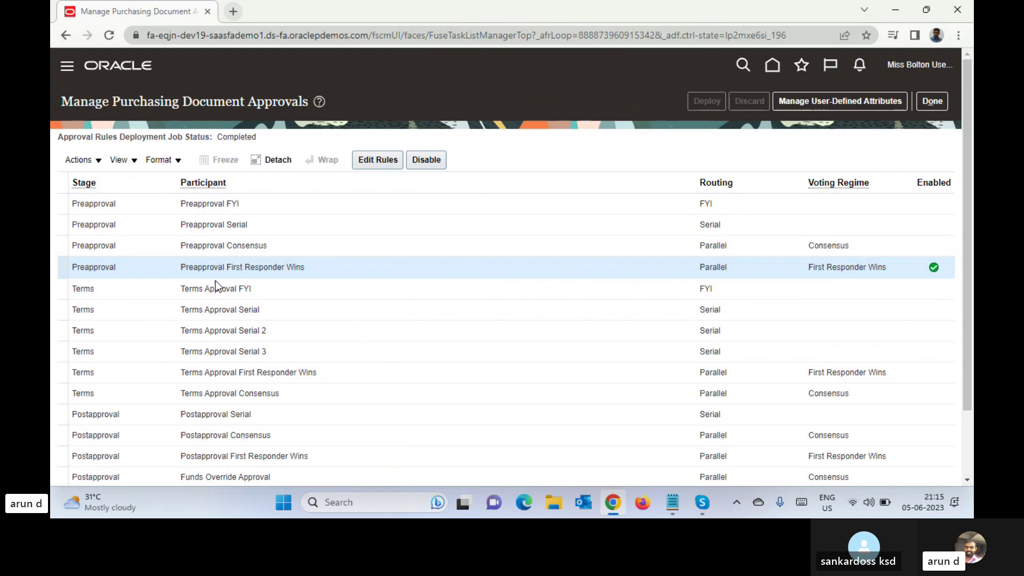
click(165, 293)
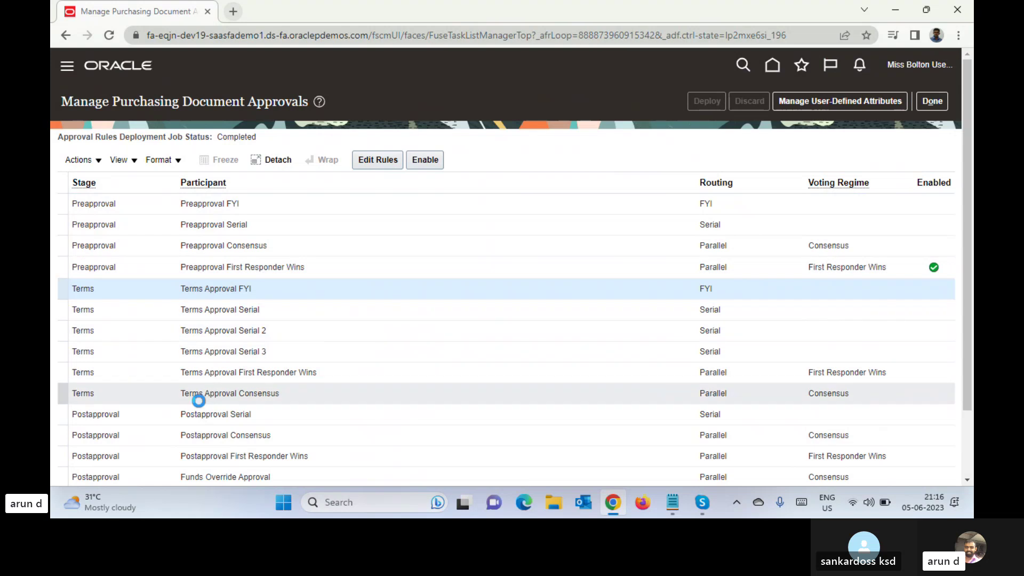
click(194, 434)
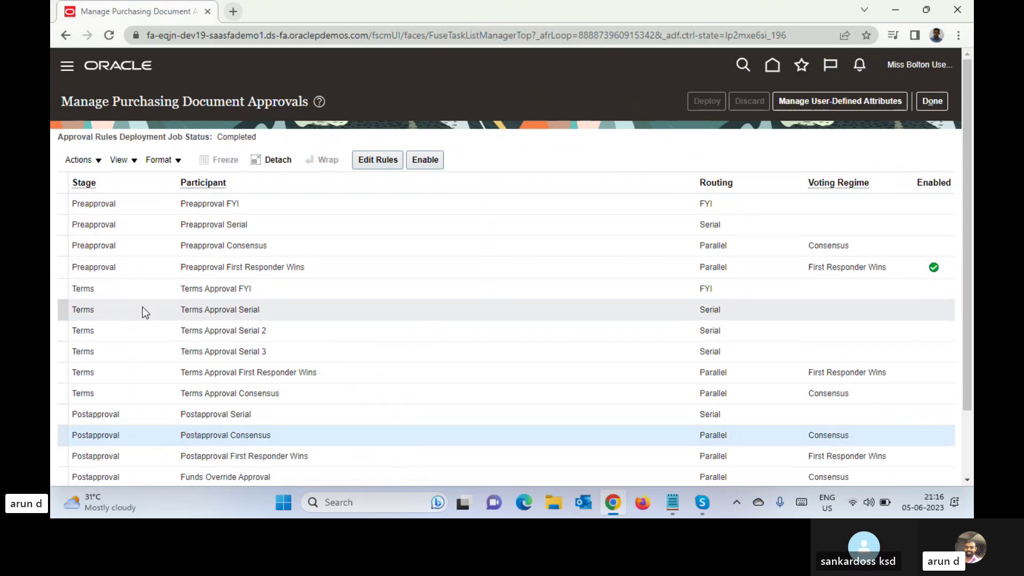
click(142, 308)
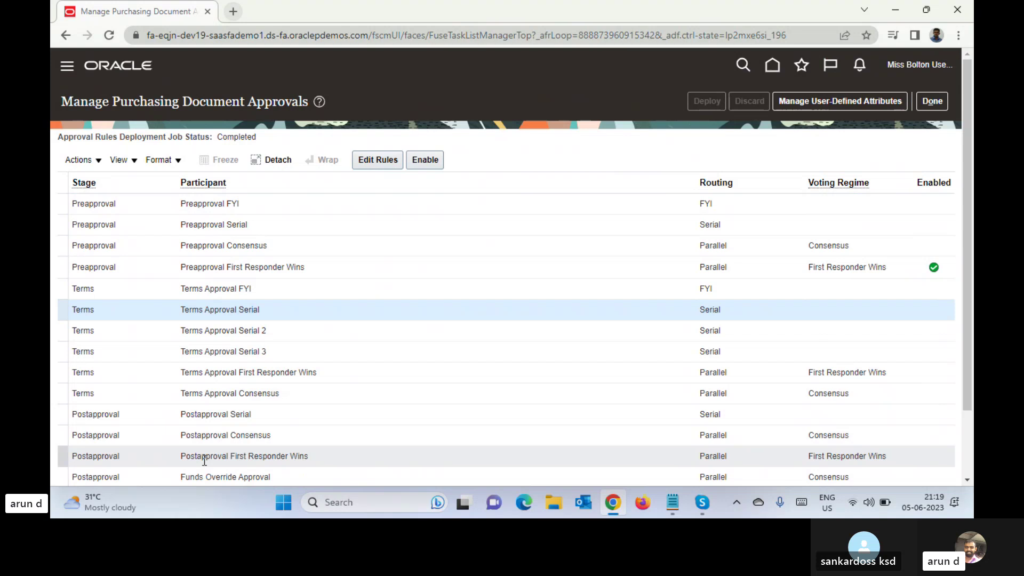
Step: Open the approval rules of the Preapproval First Responder Wins participant for editing
click(248, 270)
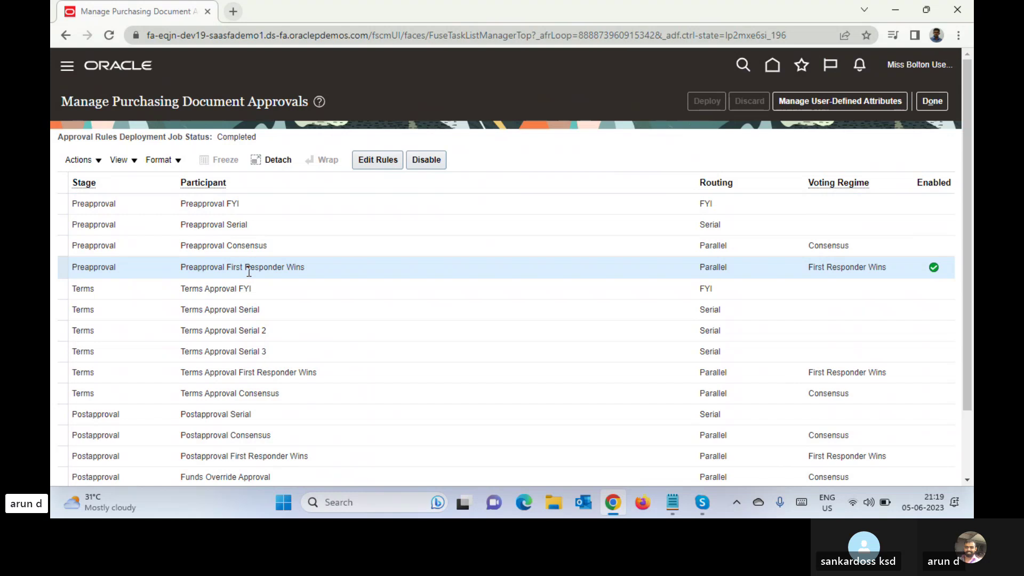
click(378, 161)
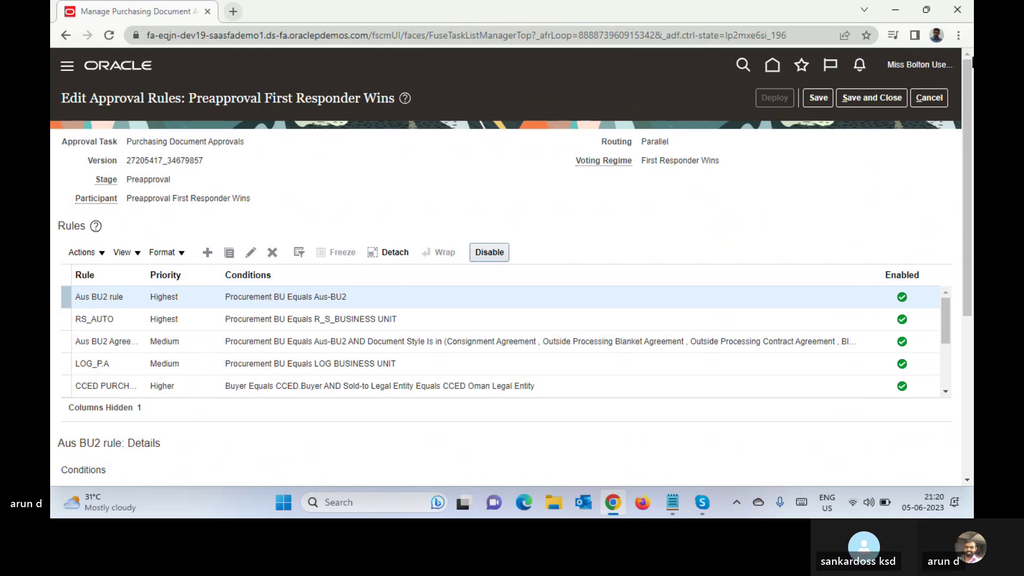
Step: Examine the Aus BU2 rule's condition and the action type, routing and approver settings of its Action 1
scroll(955, 198, down, 1)
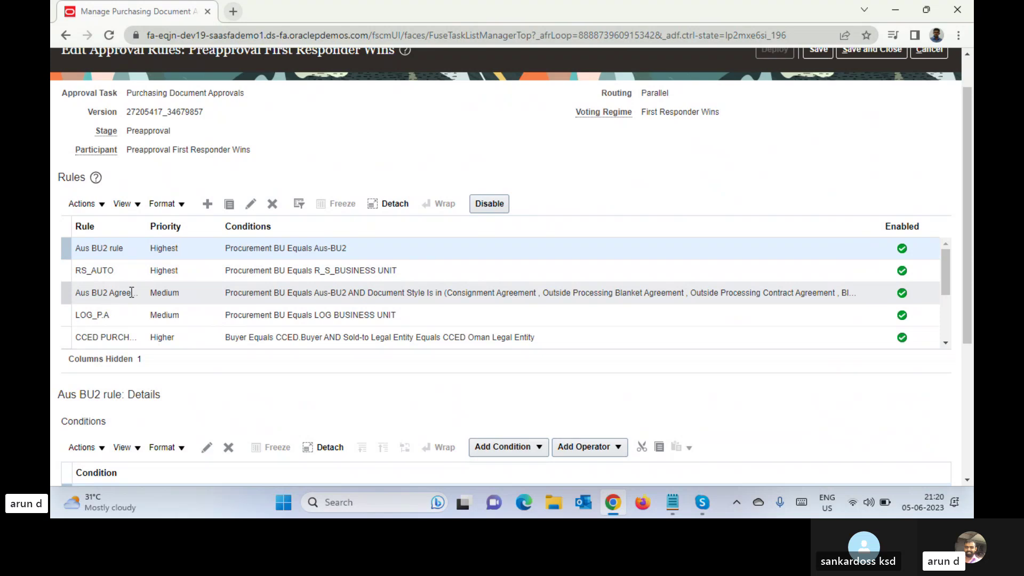
double_click(239, 248)
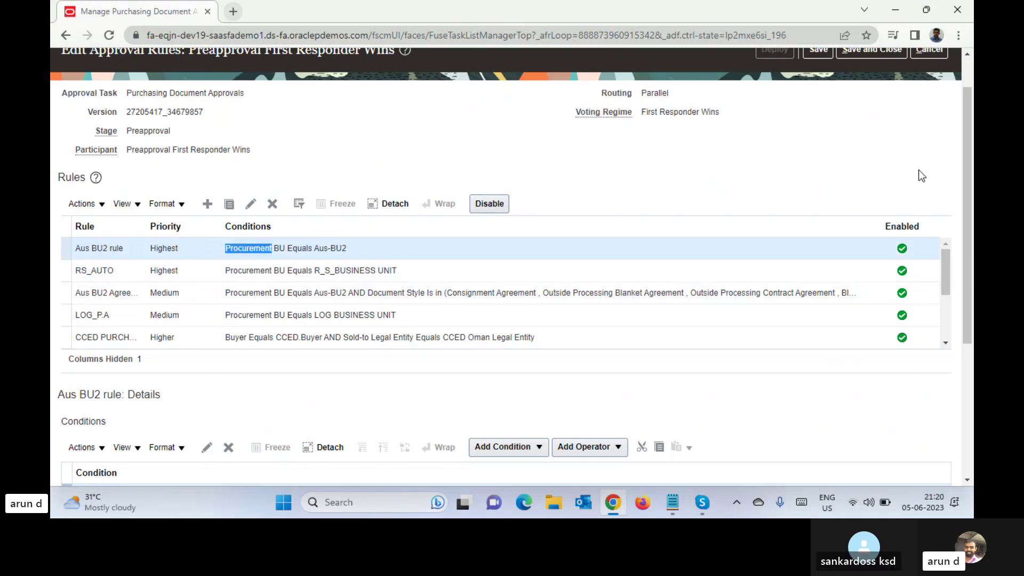
drag(965, 160, 959, 250)
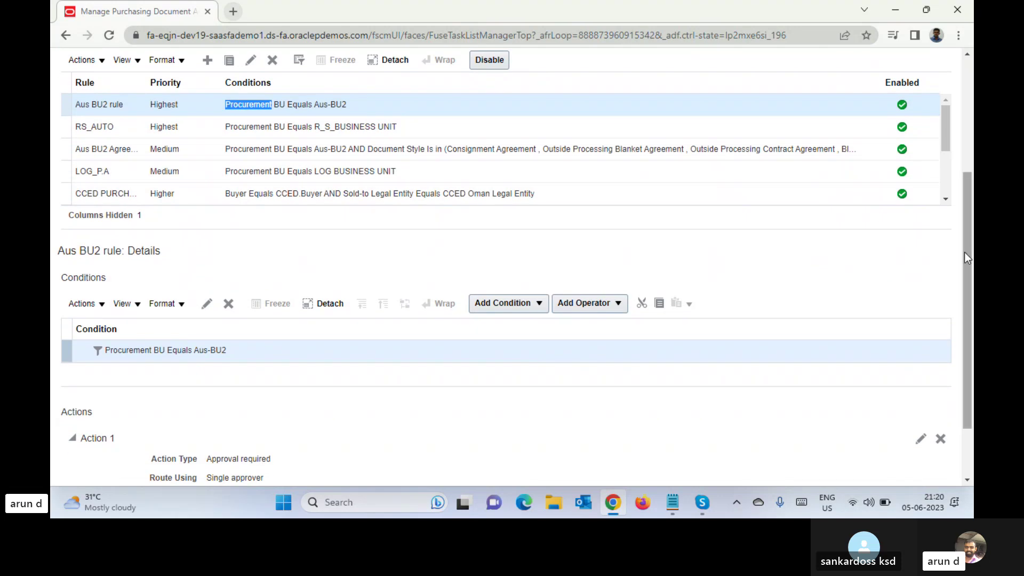
drag(967, 253, 967, 344)
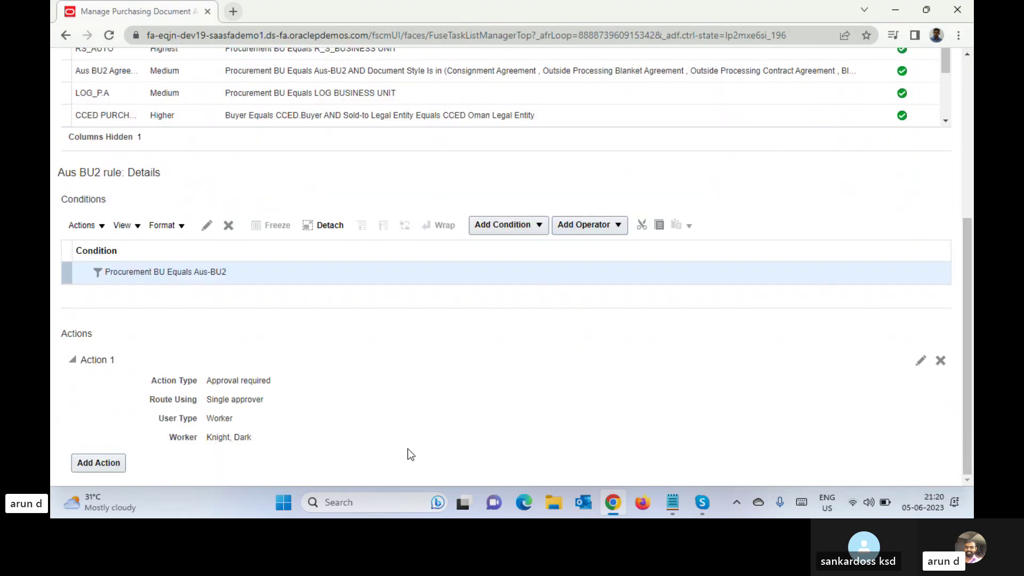
triple_click(217, 380)
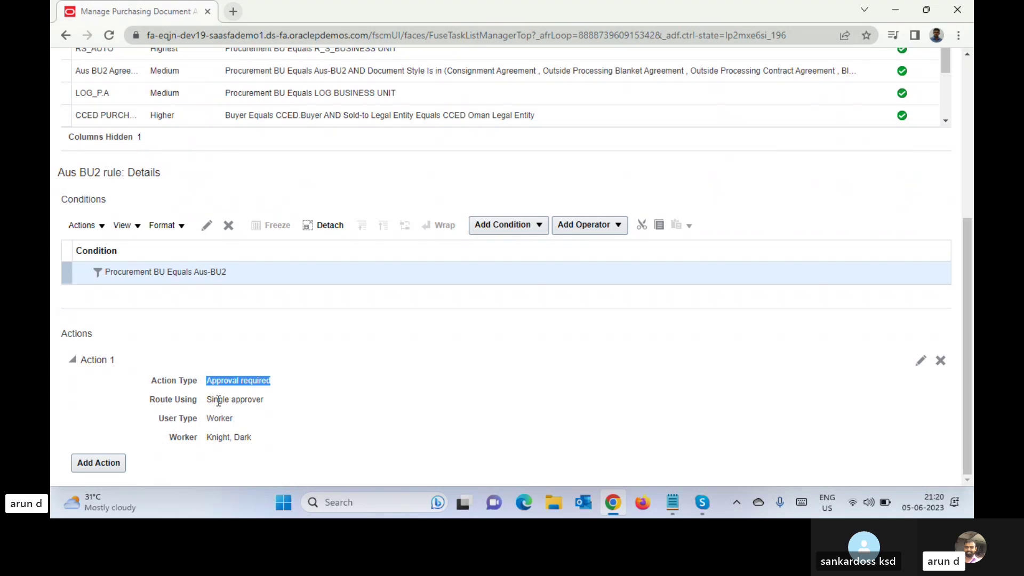
triple_click(219, 400)
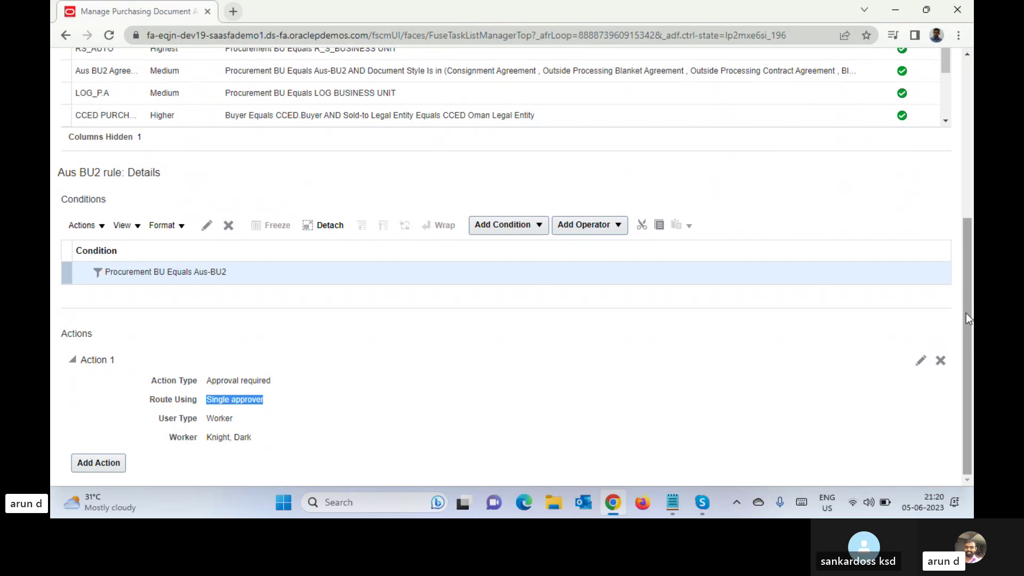
drag(965, 312, 972, 153)
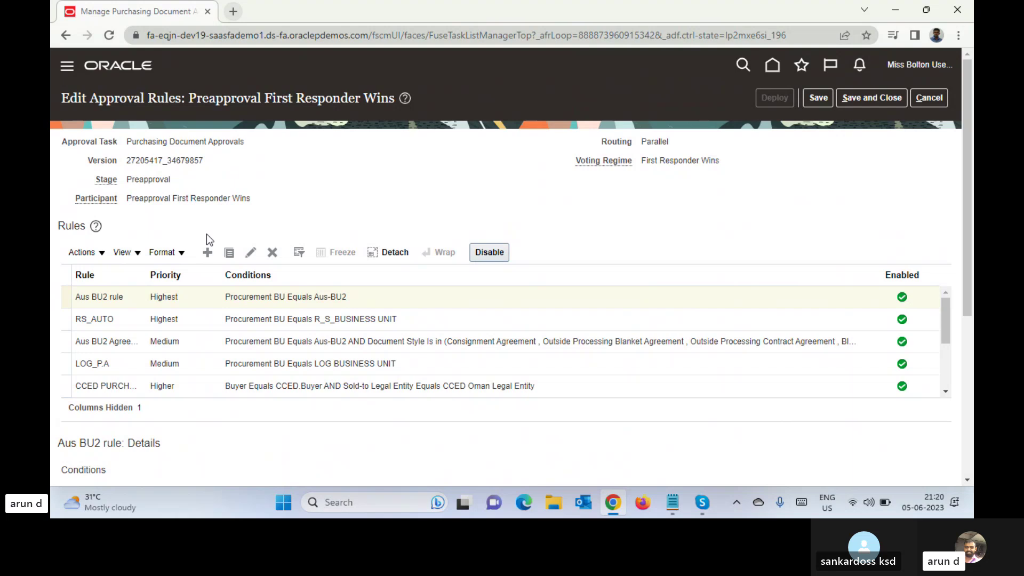
Step: Create a rule named "Bolton Approval Rules" with Medium priority for the Preapproval First Responder Wins participant
click(208, 252)
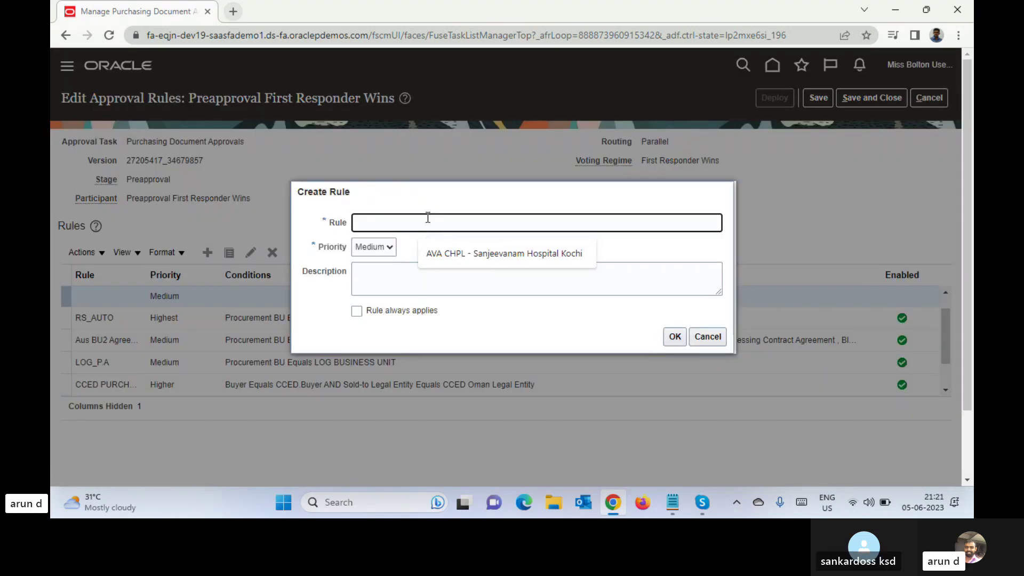
text(B)
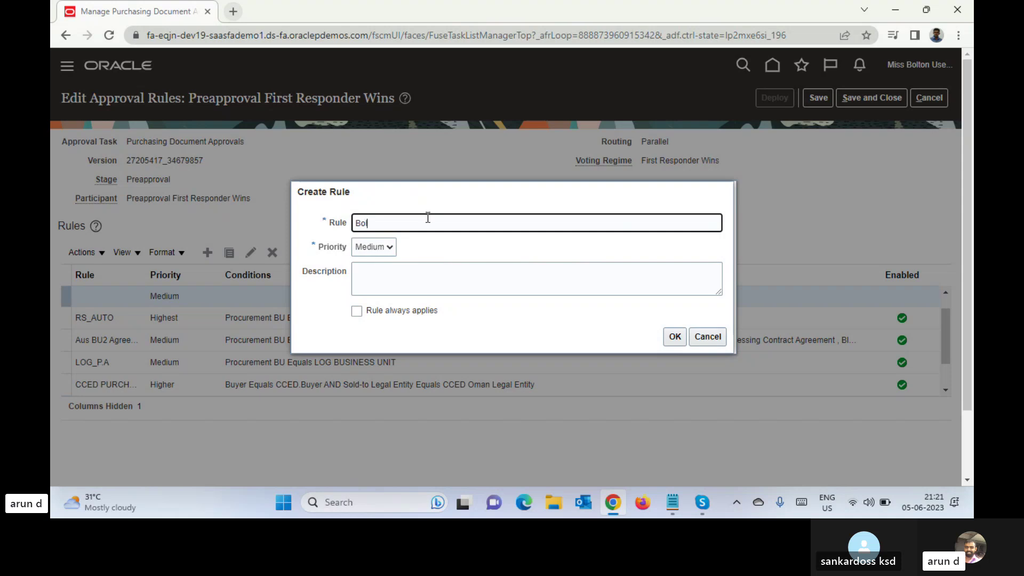
text(olton Appro)
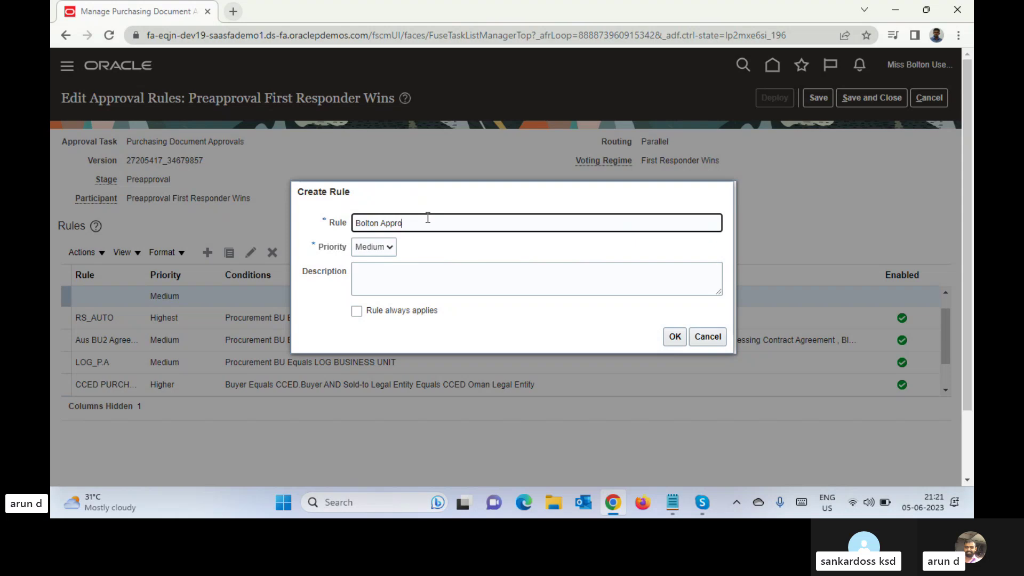
text(val Rules)
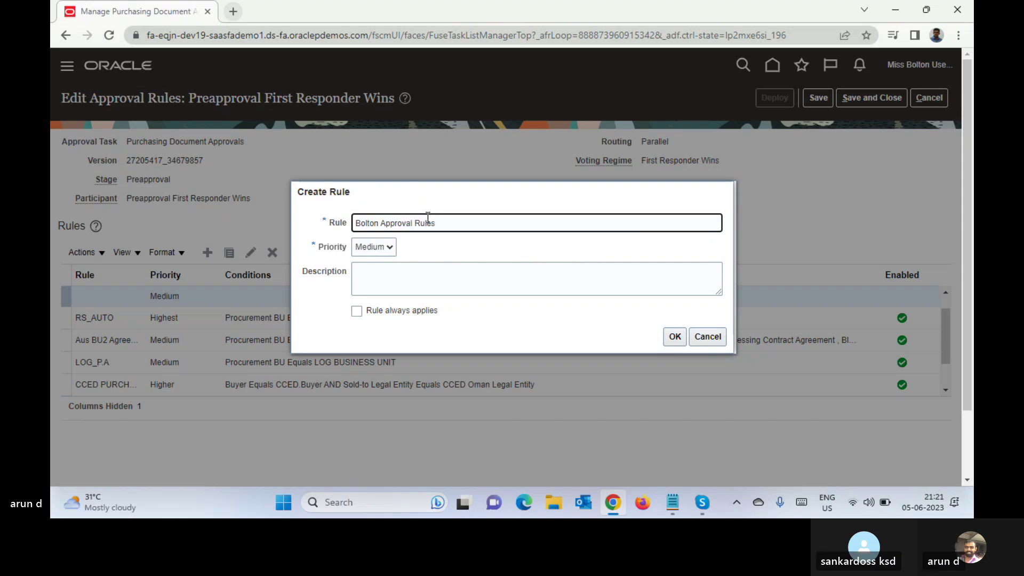
click(675, 336)
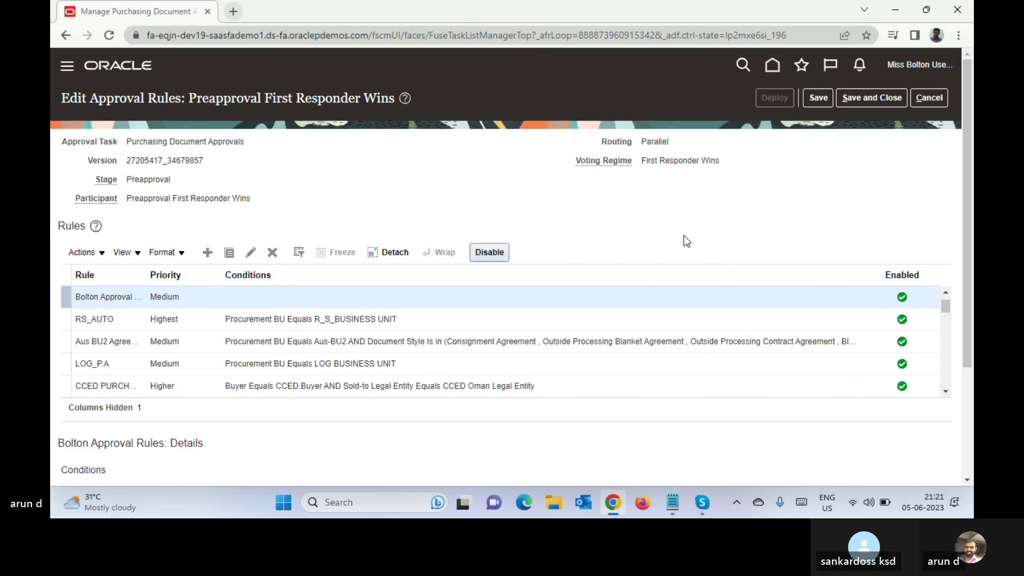
drag(967, 187, 956, 292)
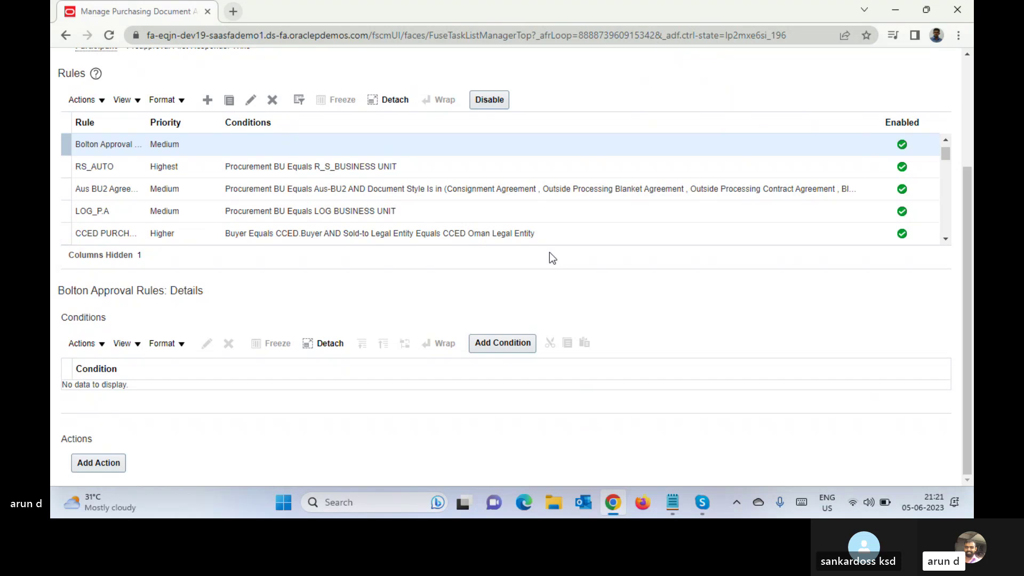
Step: Start a condition of type Approval task attribute for the Bolton Approval Rules rule and open its attribute search
click(491, 341)
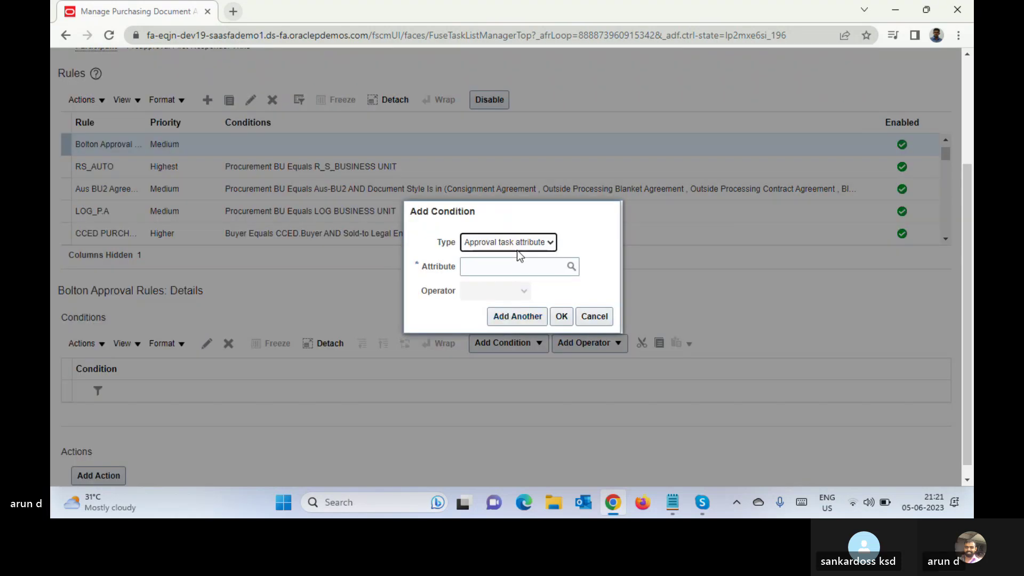
click(521, 242)
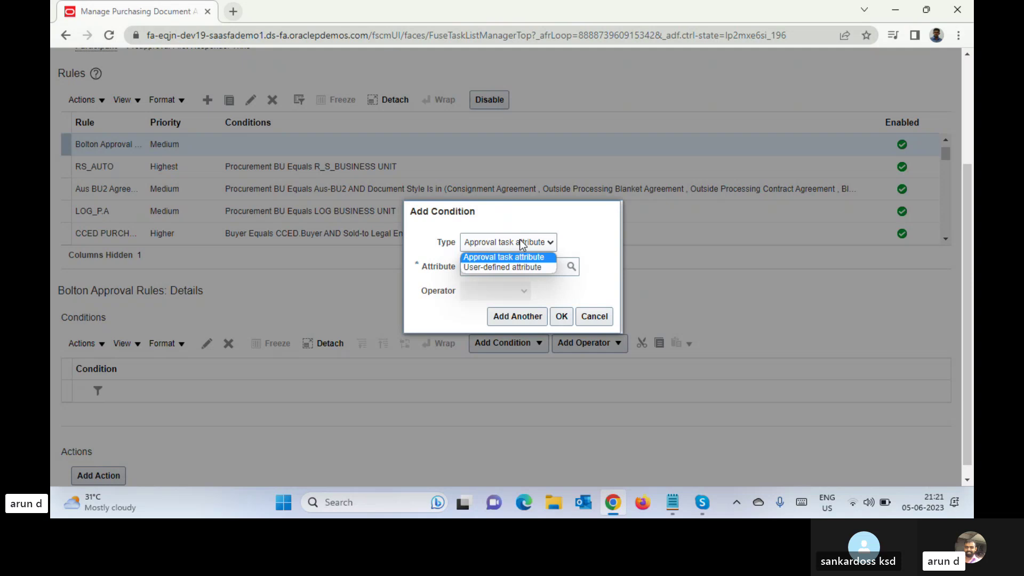
click(574, 239)
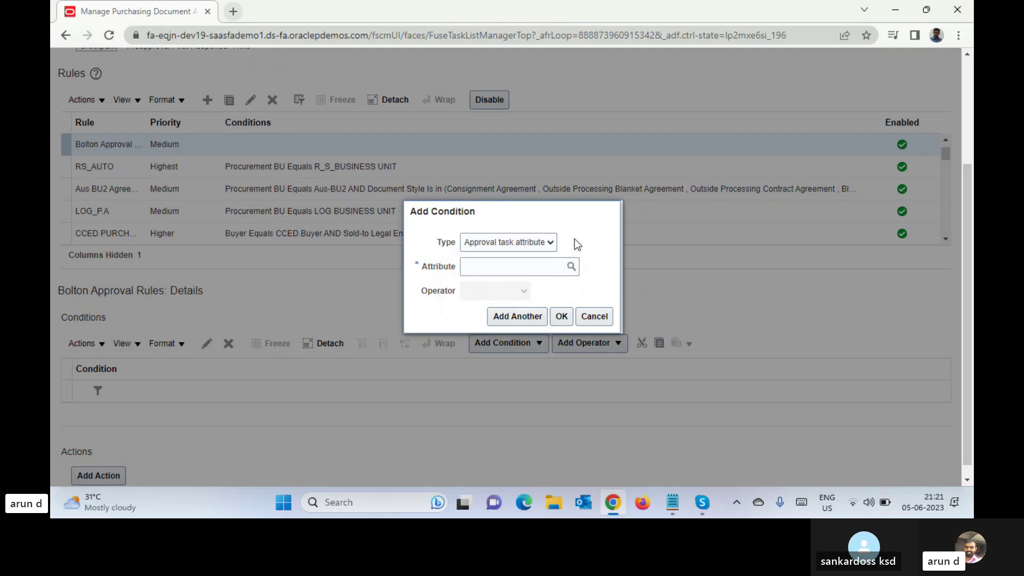
click(571, 270)
Step: Search the condition attributes for "Bus"
click(480, 233)
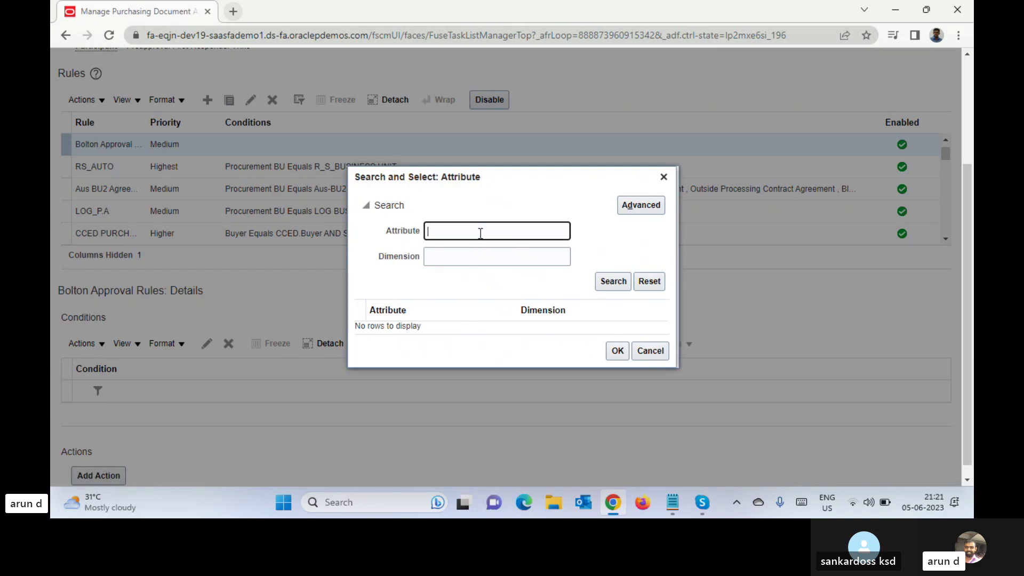
text(Bus)
click(613, 283)
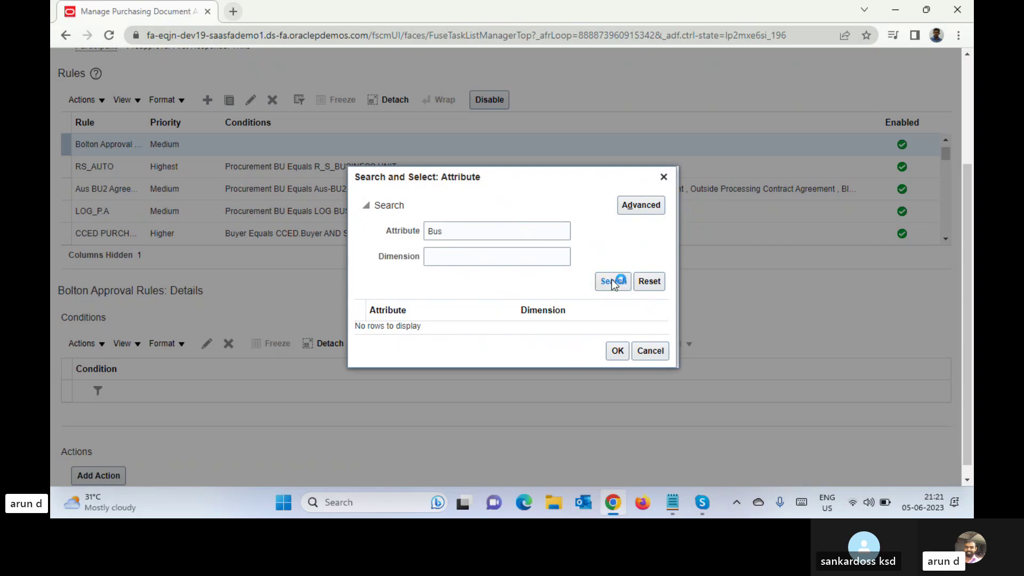
Step: Clear the attribute search term and list all attributes available for the condition
double_click(494, 228)
key(BackSpace)
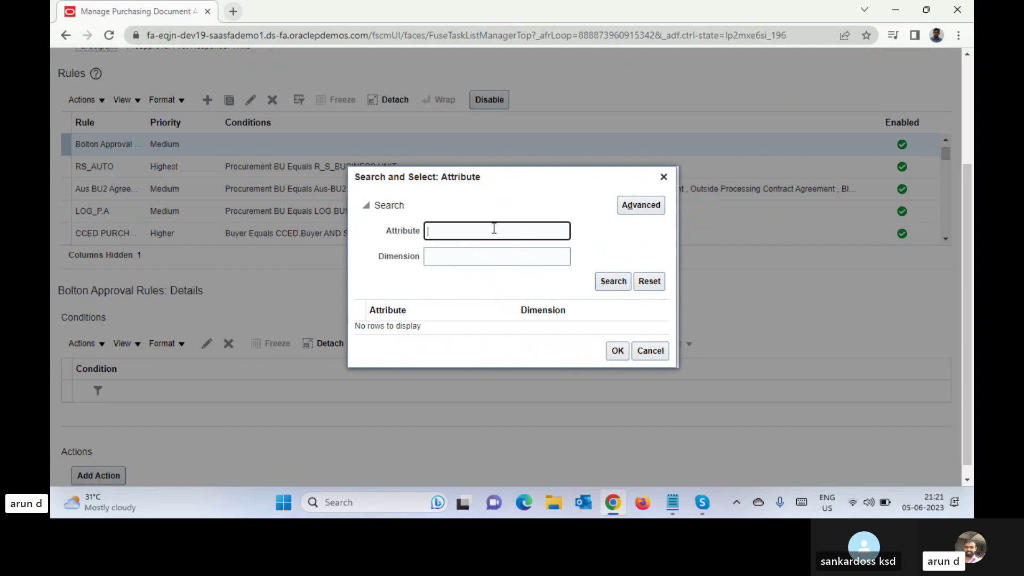
key(Return)
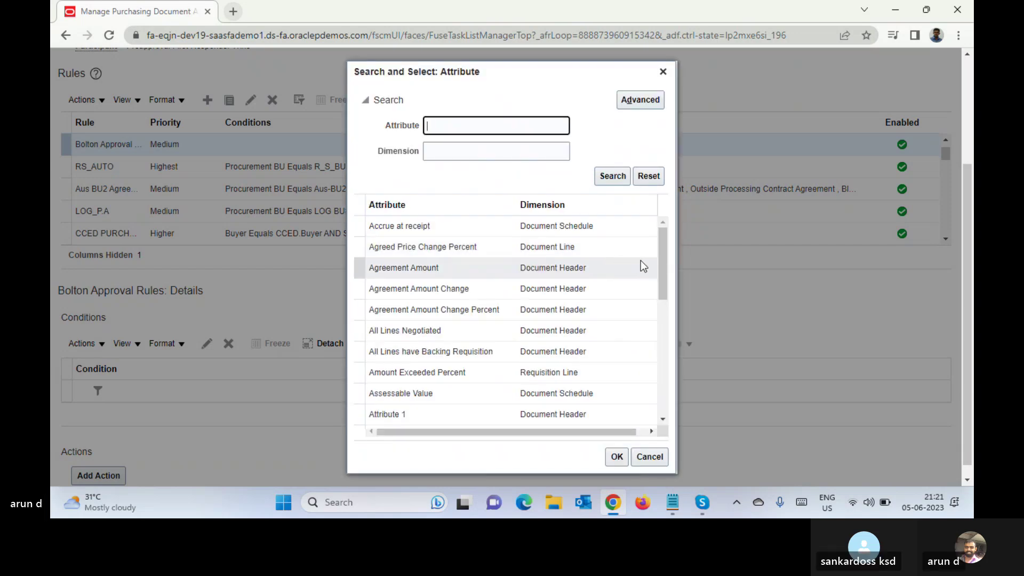
Step: Look through the alphabetical attribute list and its dimensions for the business unit attribute, as far as the Procurement entries
drag(663, 255, 659, 408)
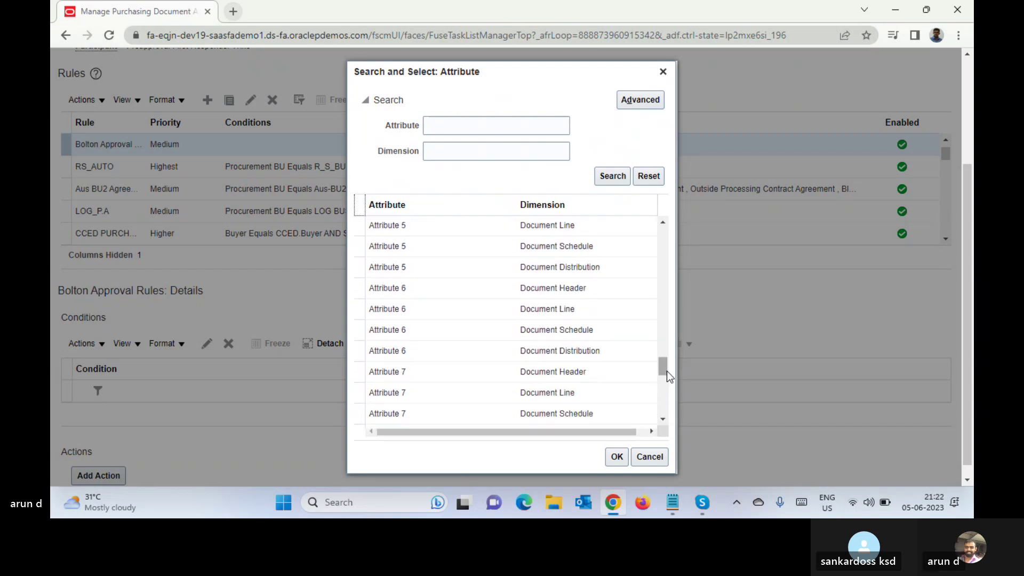
scroll(660, 364, down, 3)
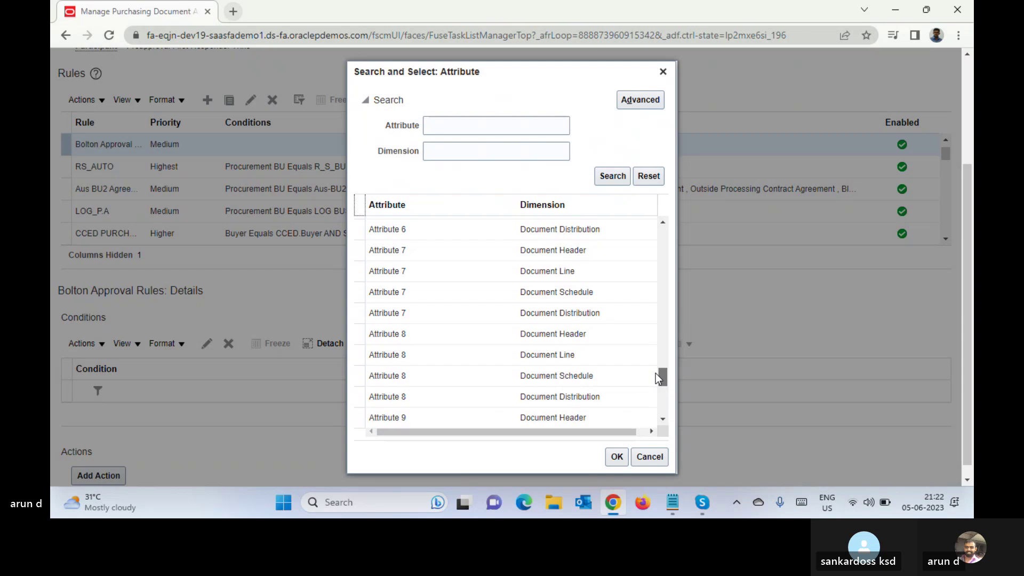
scroll(655, 373, down, 5)
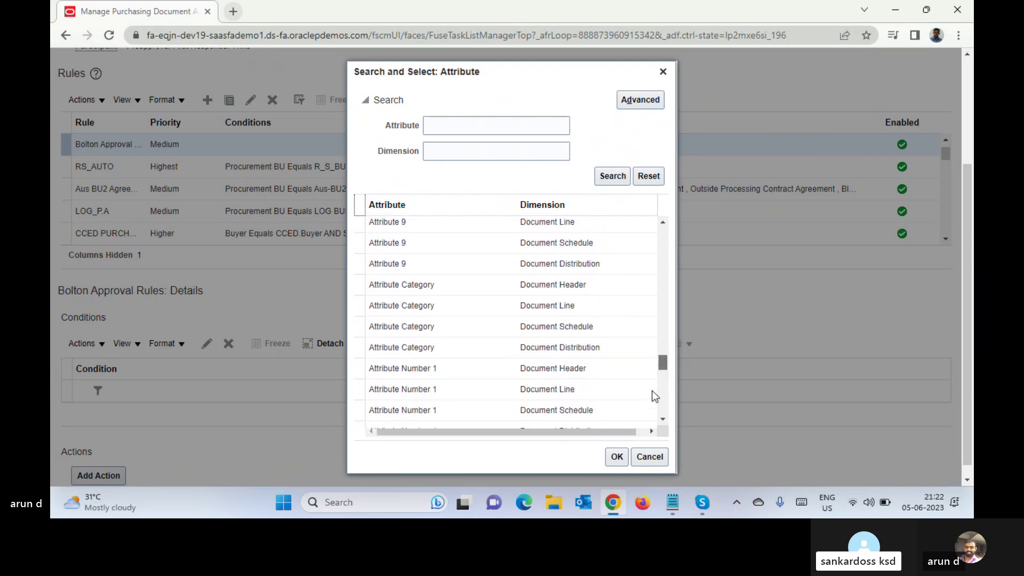
scroll(655, 397, down, 10)
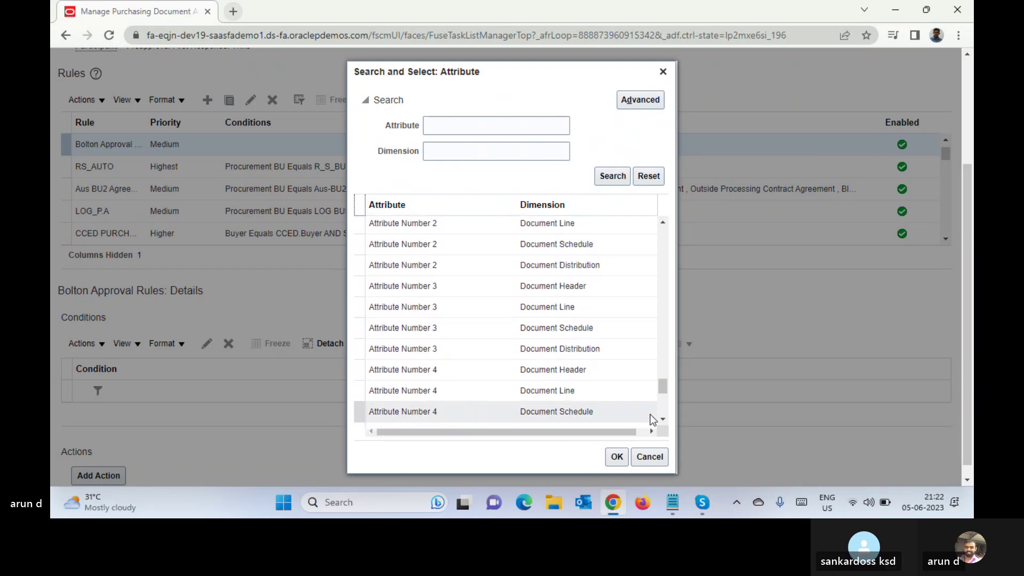
scroll(664, 389, down, 6)
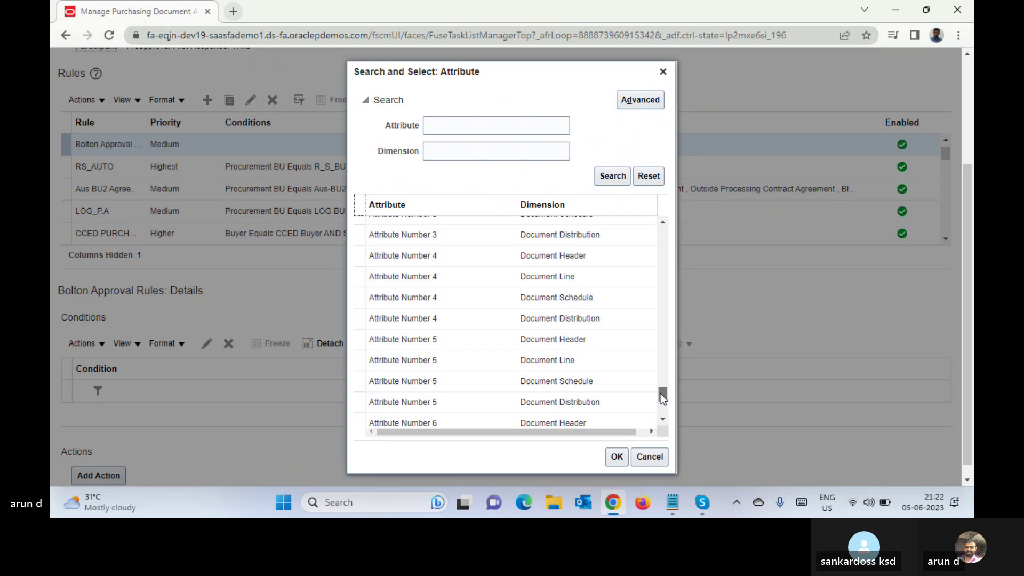
scroll(655, 405, down, 10)
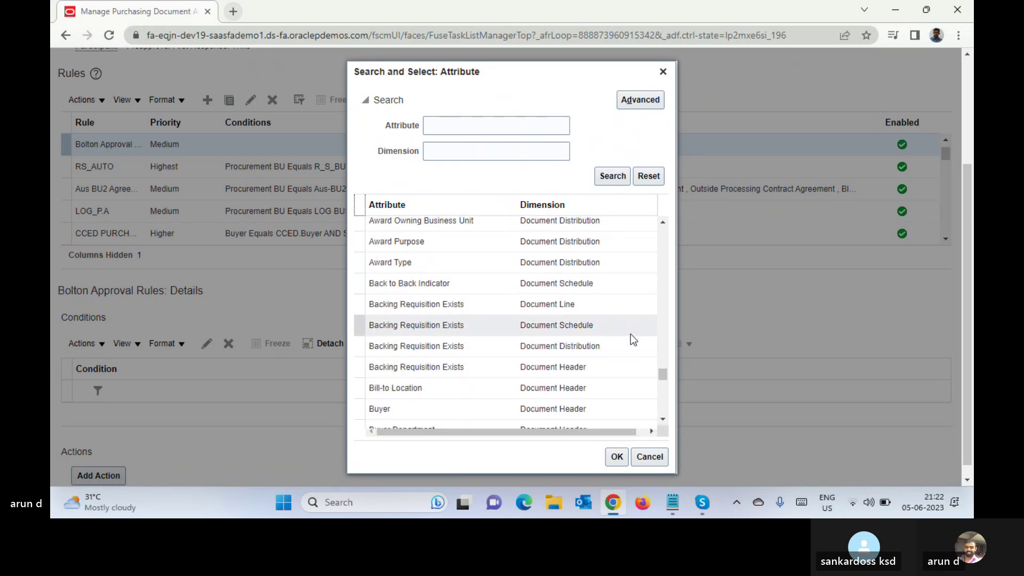
click(662, 419)
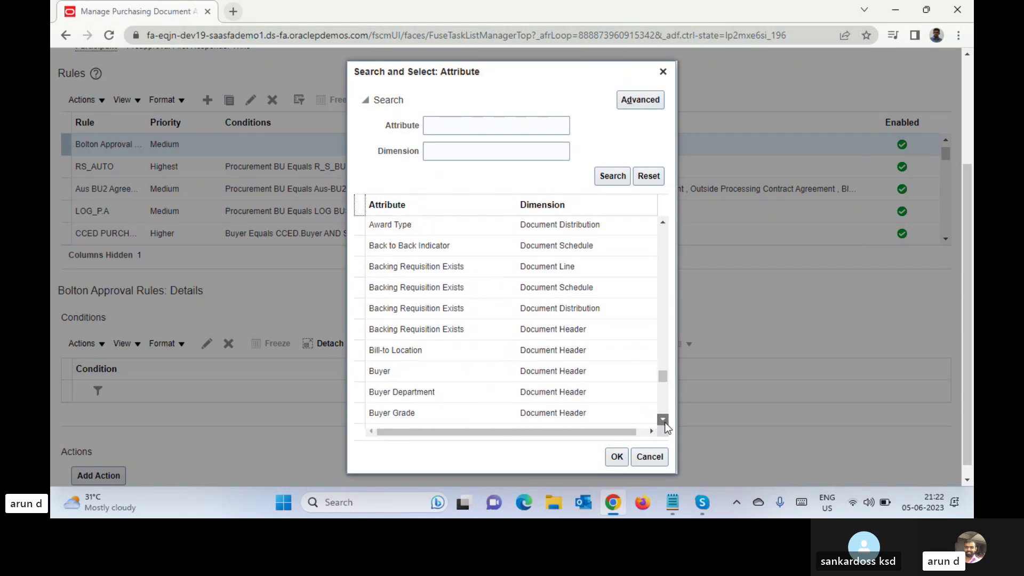
click(663, 420)
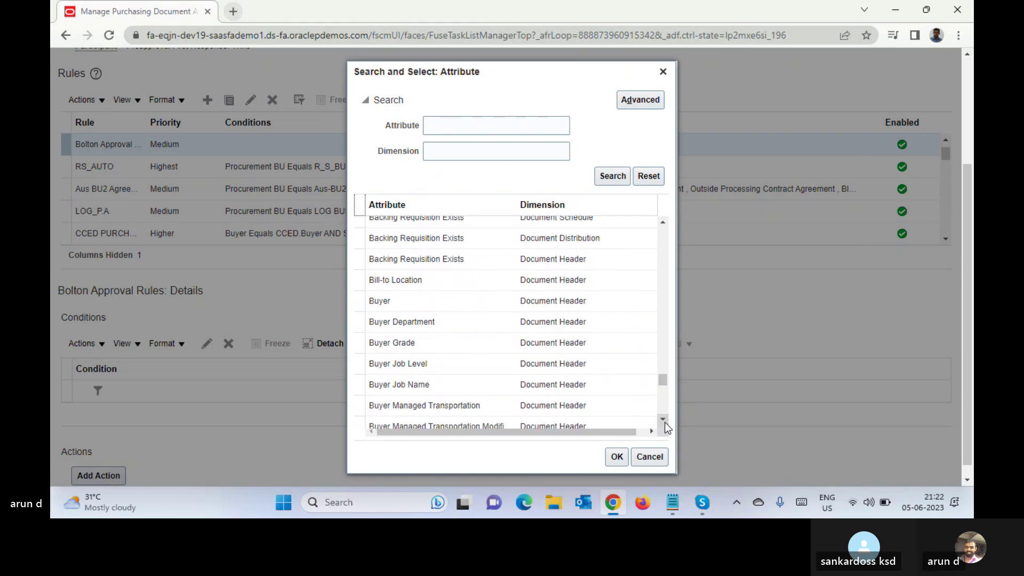
click(663, 420)
click(664, 420)
click(663, 420)
click(663, 420)
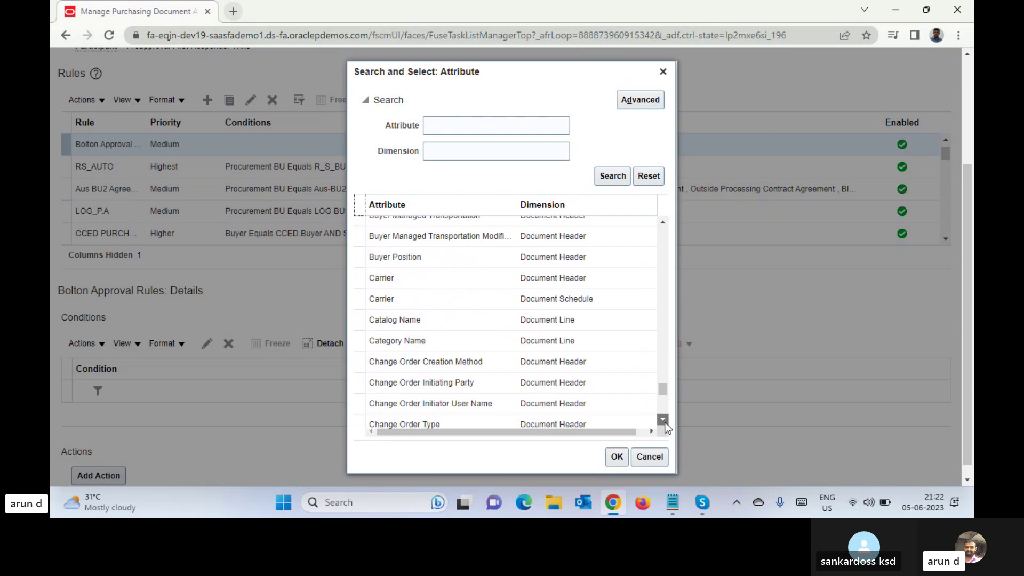
click(664, 420)
click(664, 420)
click(663, 420)
click(664, 419)
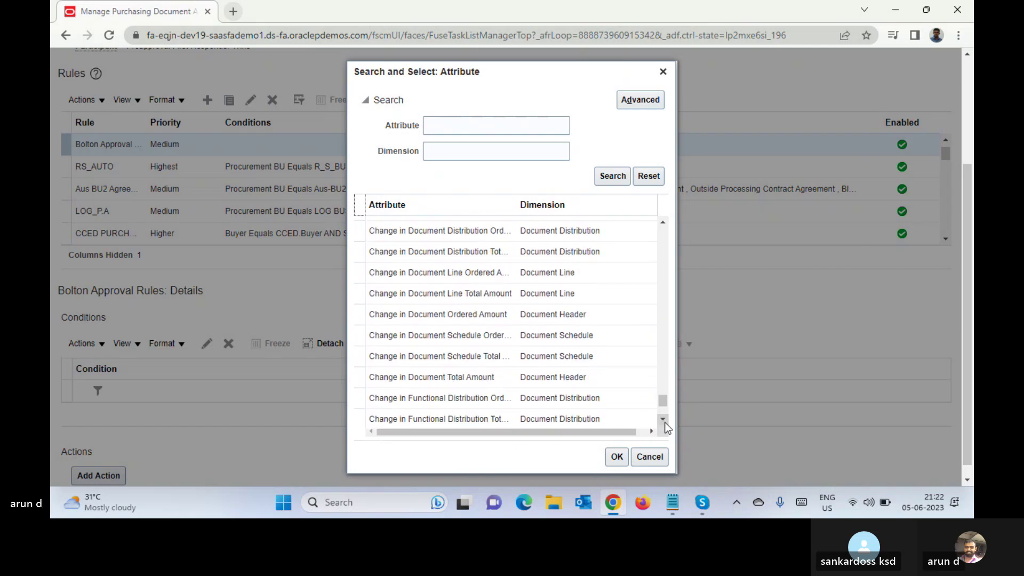
click(664, 420)
click(663, 420)
click(663, 419)
click(663, 420)
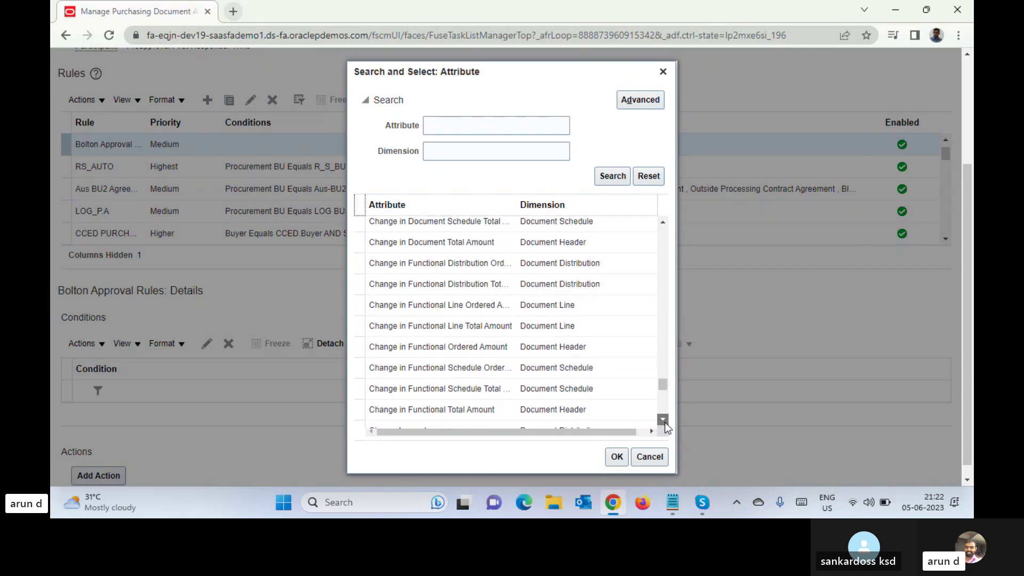
click(664, 419)
click(663, 420)
click(663, 419)
click(663, 419)
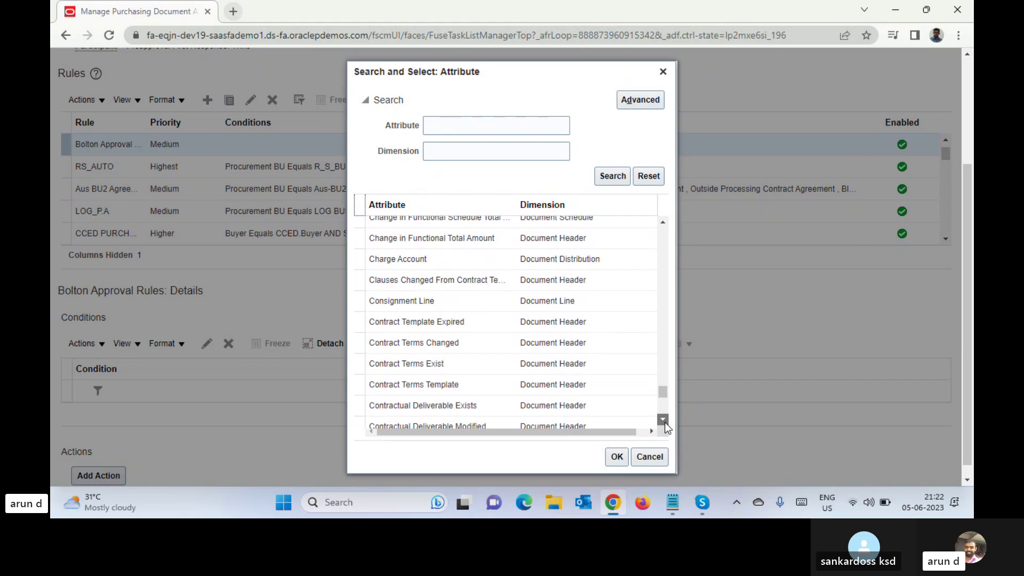
click(663, 420)
click(663, 419)
click(664, 420)
click(663, 420)
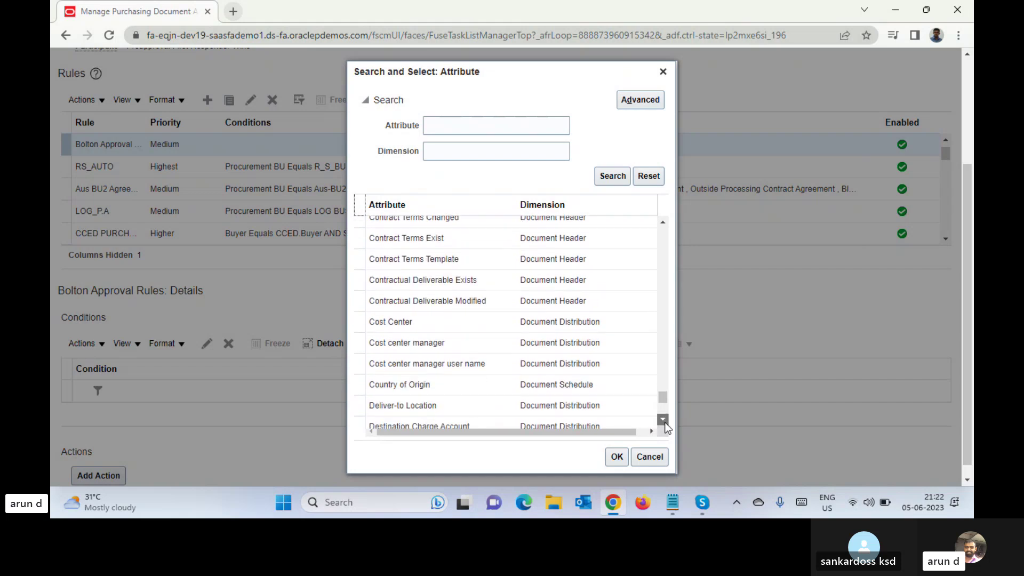
click(663, 420)
click(663, 419)
click(663, 419)
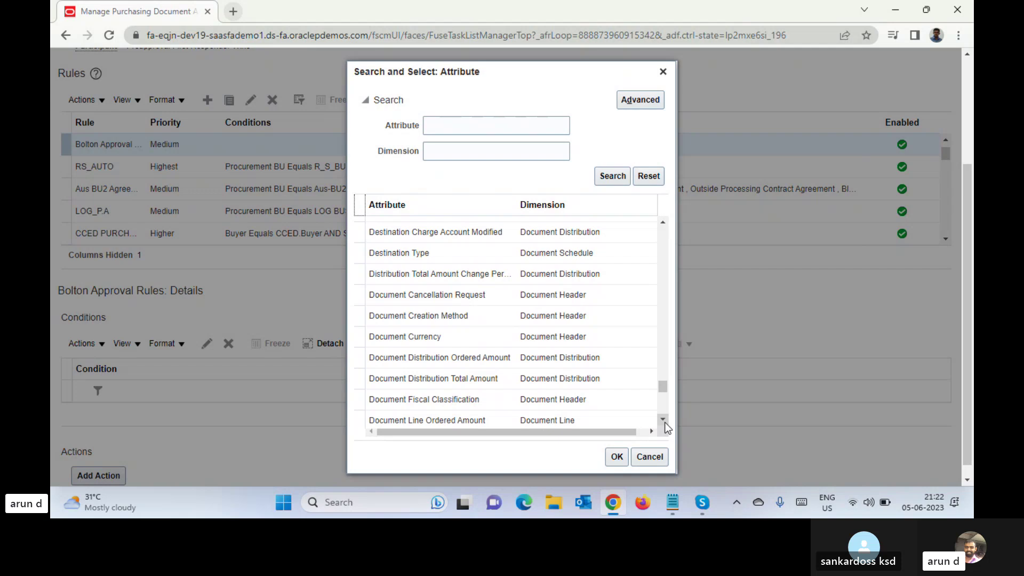
click(663, 420)
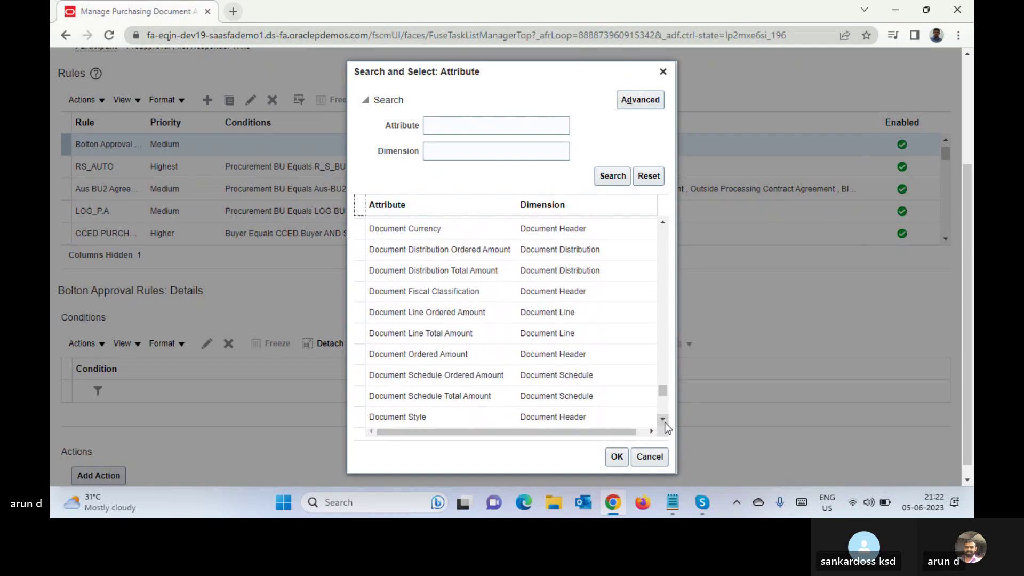
click(664, 419)
click(663, 420)
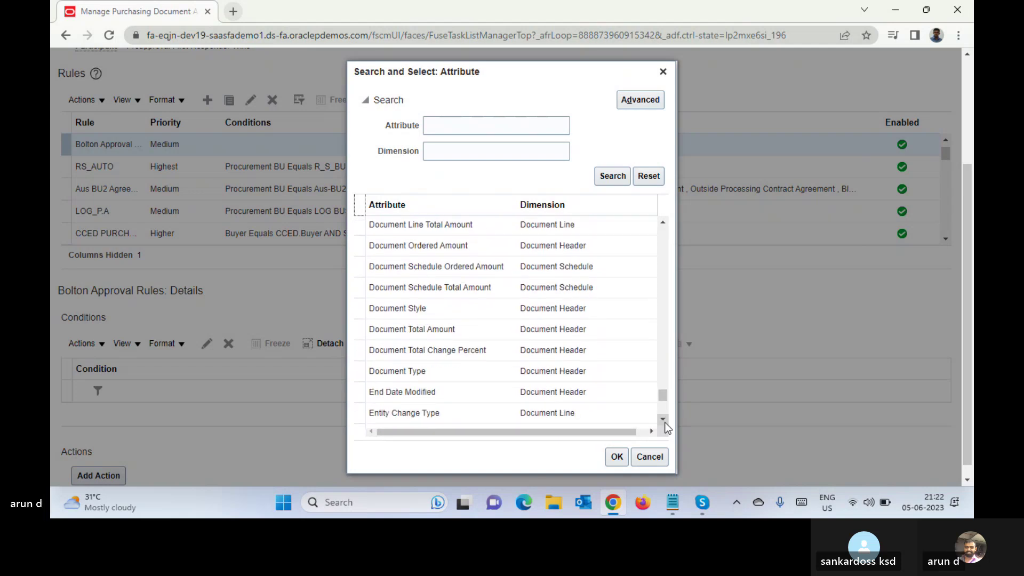
click(664, 419)
click(663, 419)
click(663, 420)
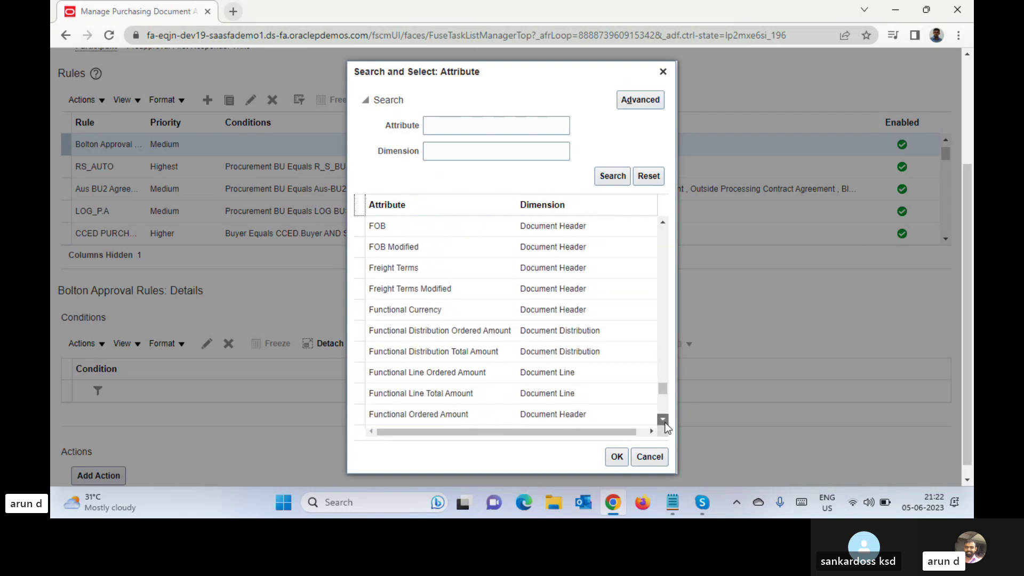
click(663, 420)
click(664, 420)
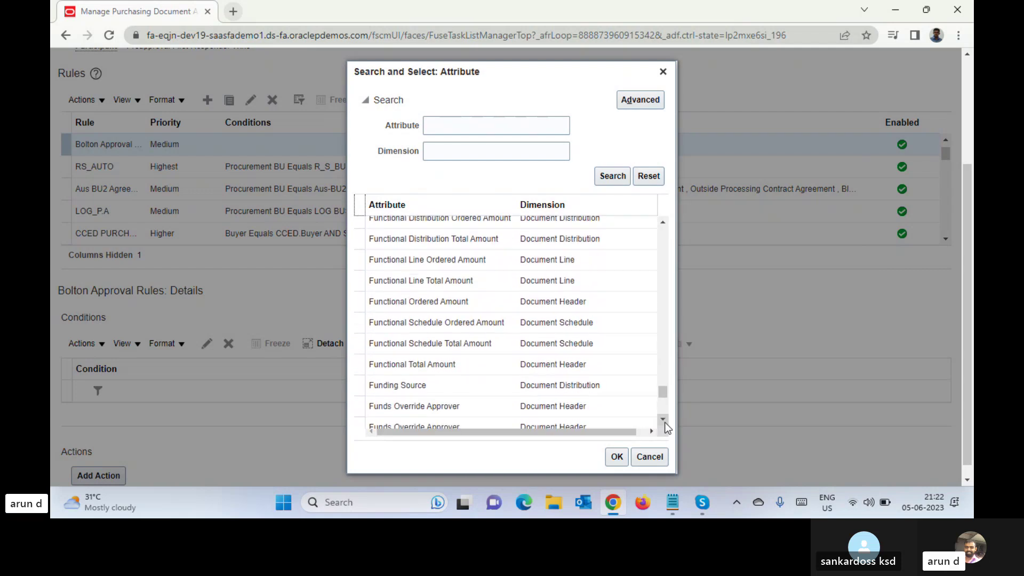
click(663, 420)
click(663, 419)
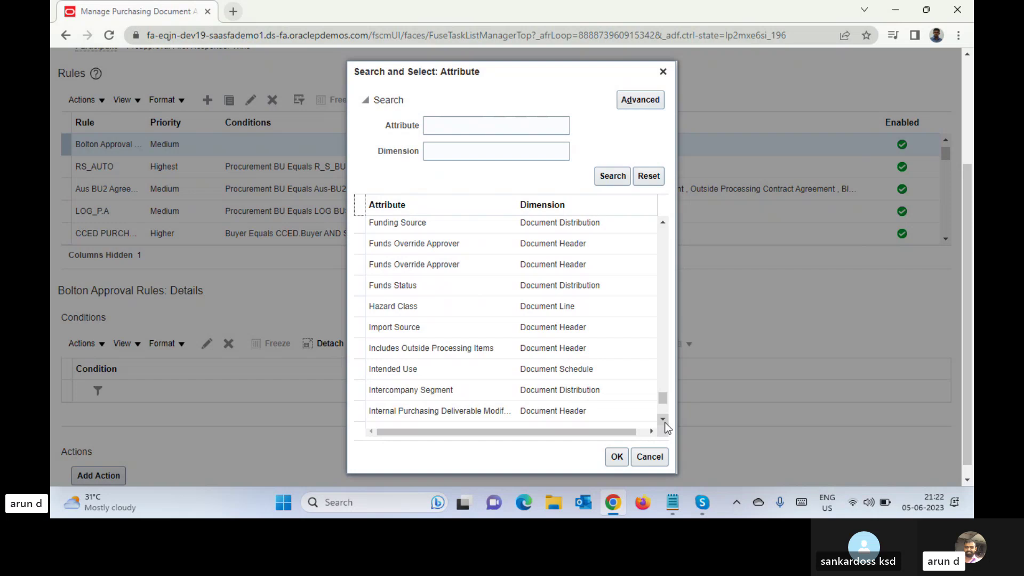
click(664, 419)
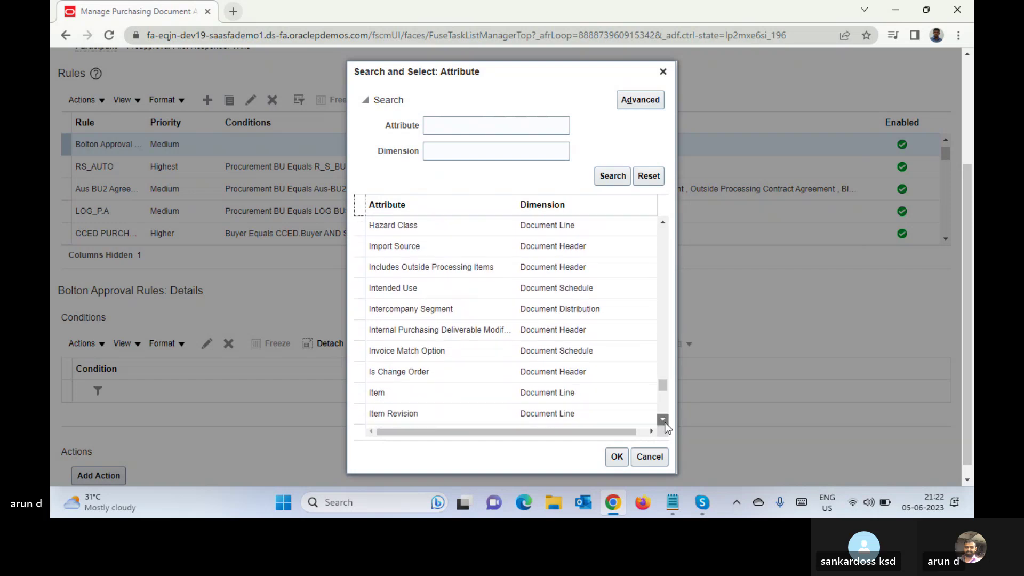
click(663, 419)
click(663, 419)
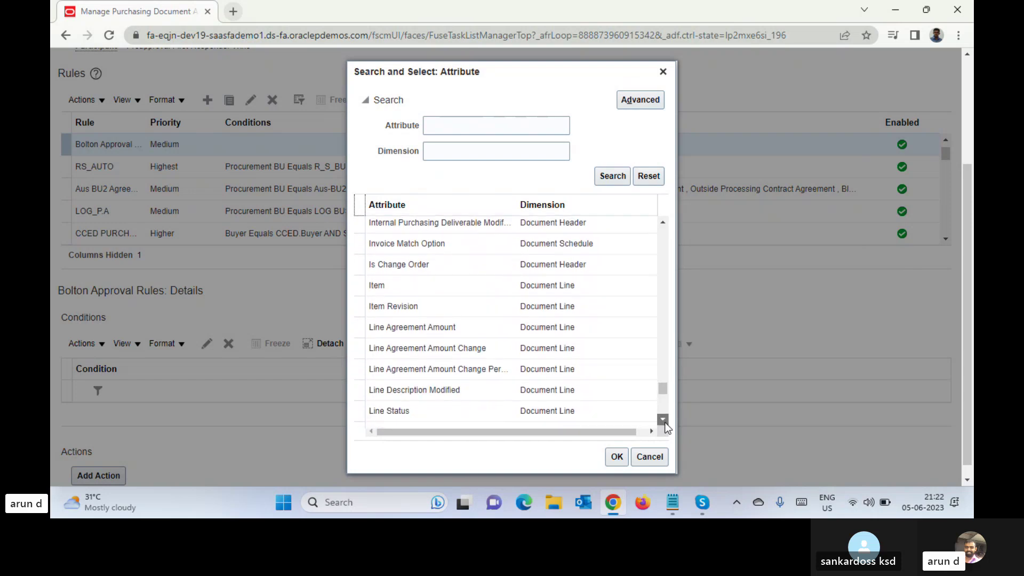
click(663, 419)
click(664, 419)
click(663, 420)
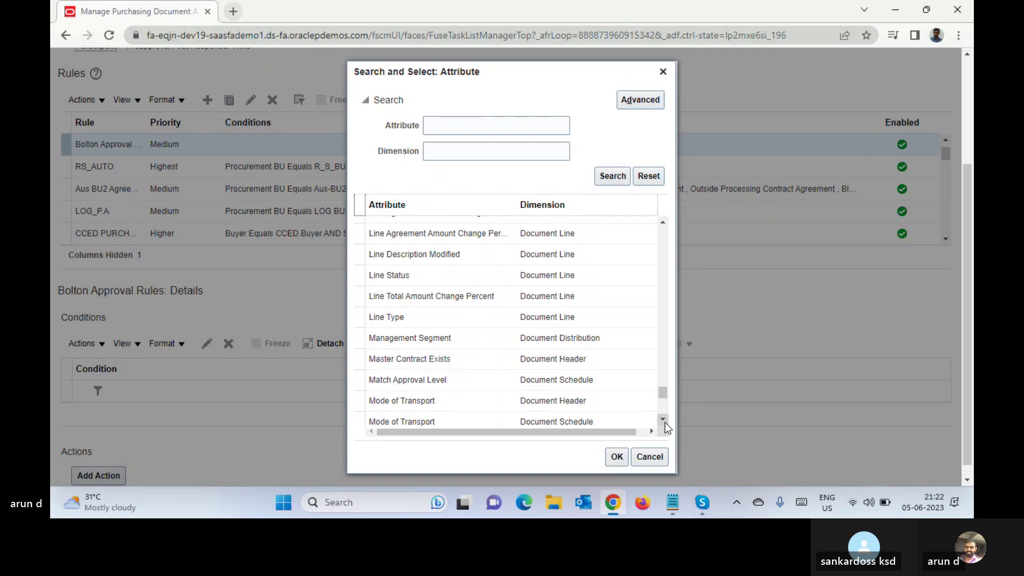
click(663, 420)
click(663, 419)
click(663, 419)
click(663, 420)
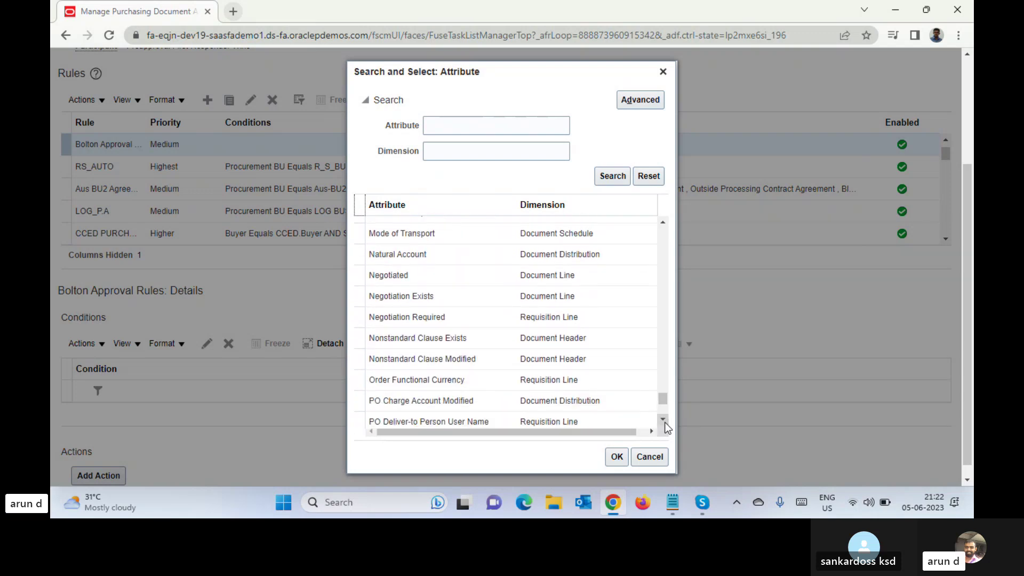
click(663, 419)
click(663, 419)
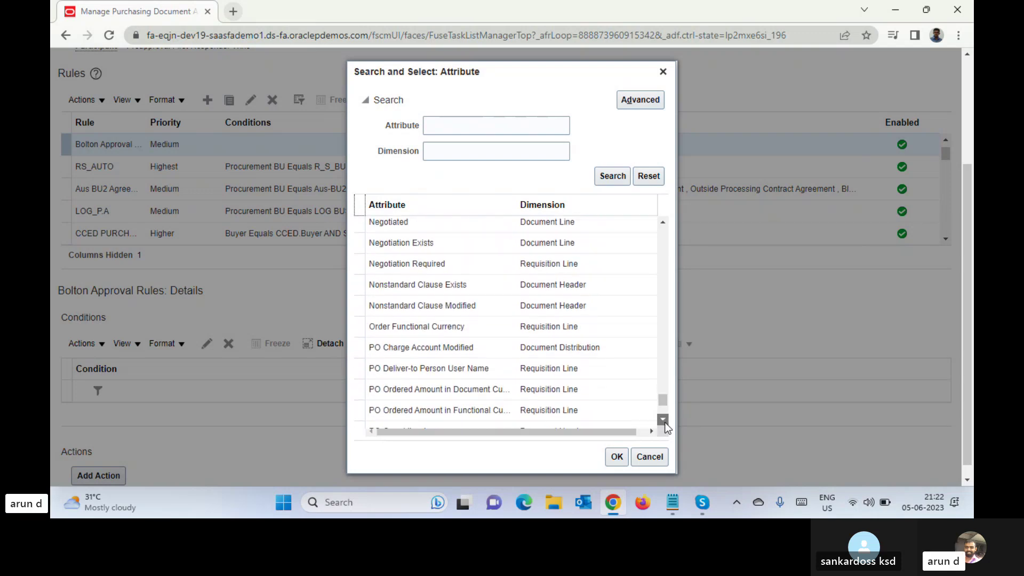
click(663, 419)
click(664, 420)
click(663, 420)
click(663, 420)
click(663, 420)
click(663, 420)
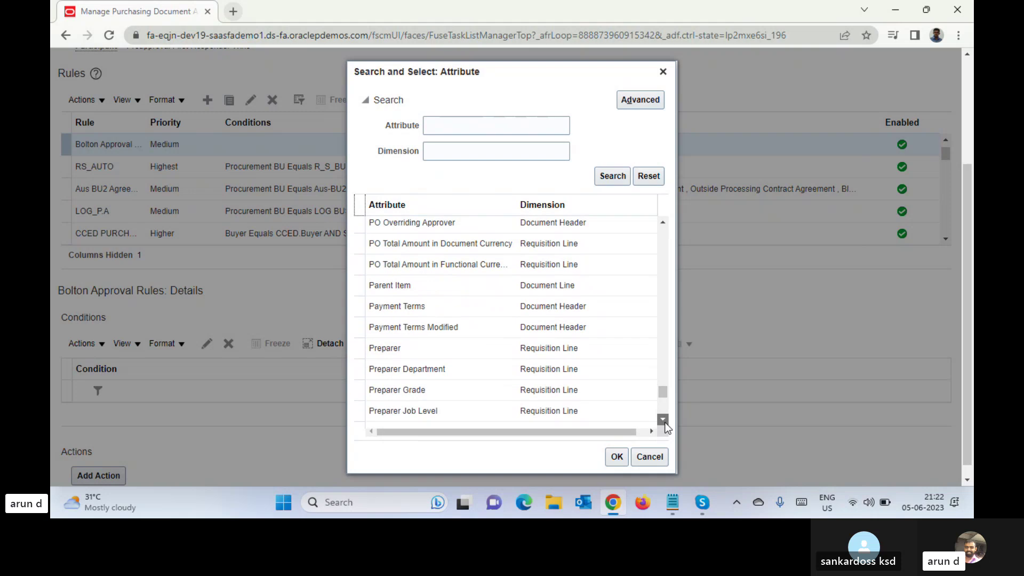
click(663, 420)
click(663, 419)
click(663, 419)
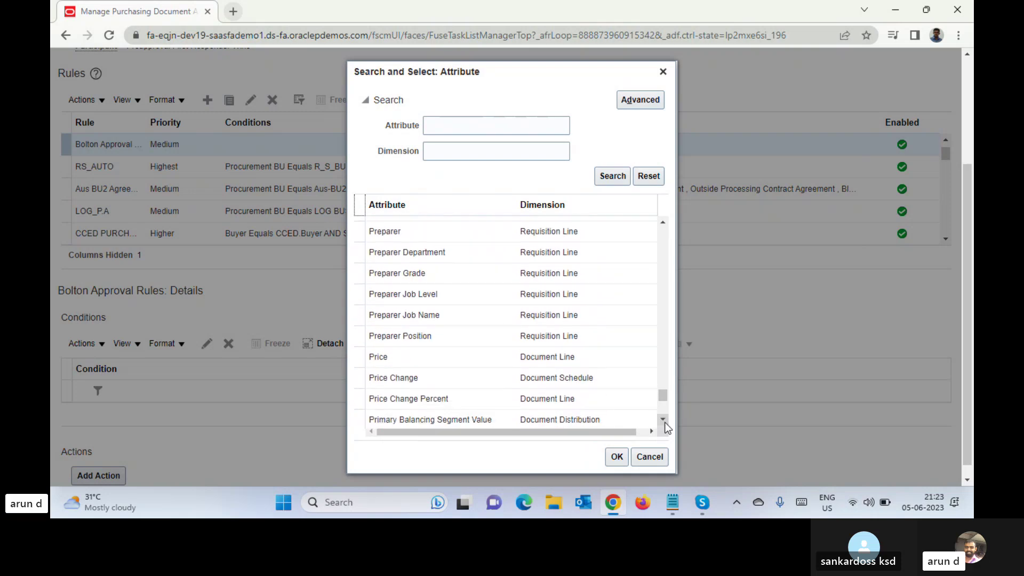
click(663, 419)
click(663, 420)
click(663, 419)
click(663, 420)
click(663, 420)
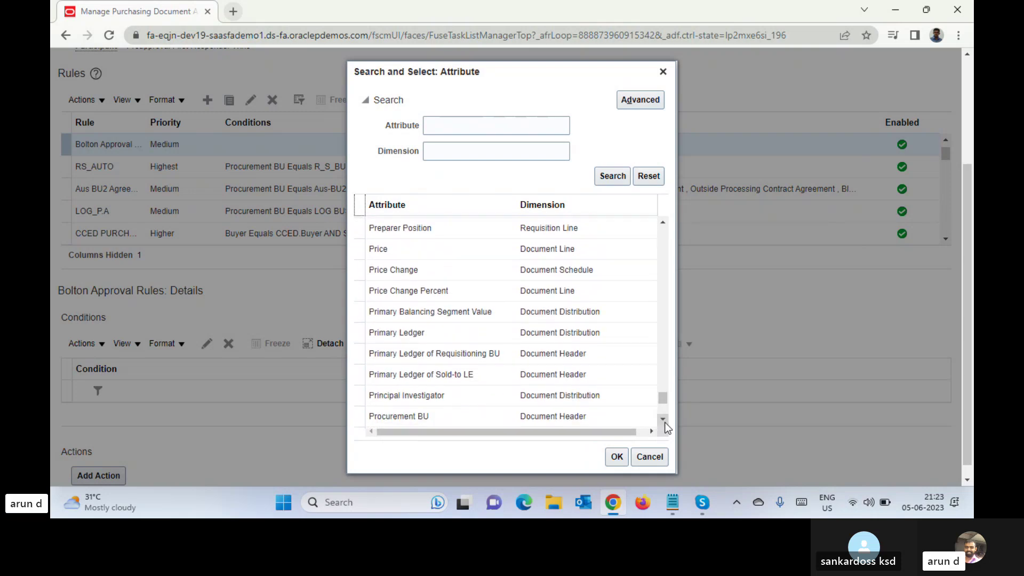
click(663, 419)
click(663, 419)
click(663, 420)
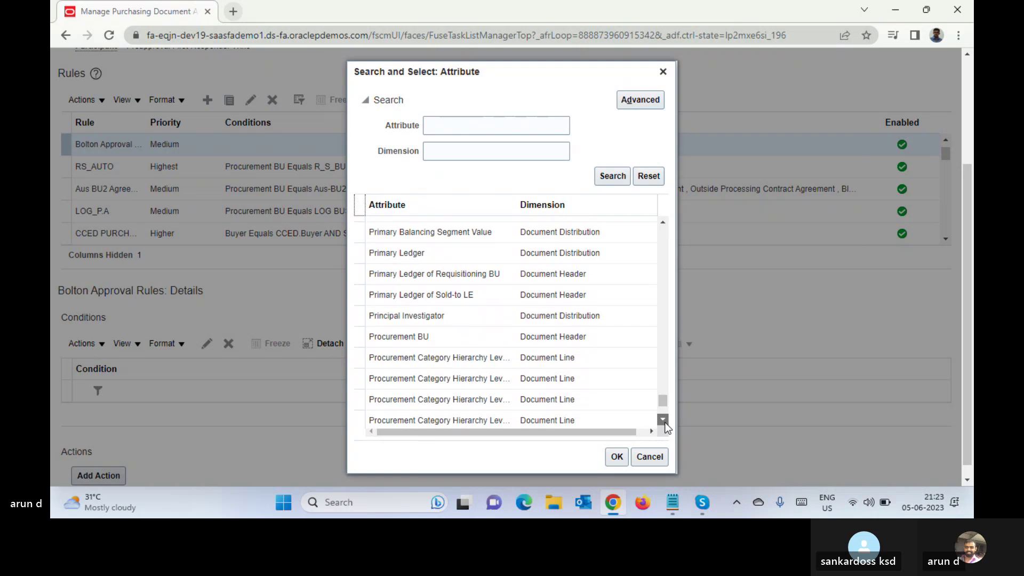
Step: Choose the Procurement BU attribute from the Document Header dimension for the new condition
click(663, 420)
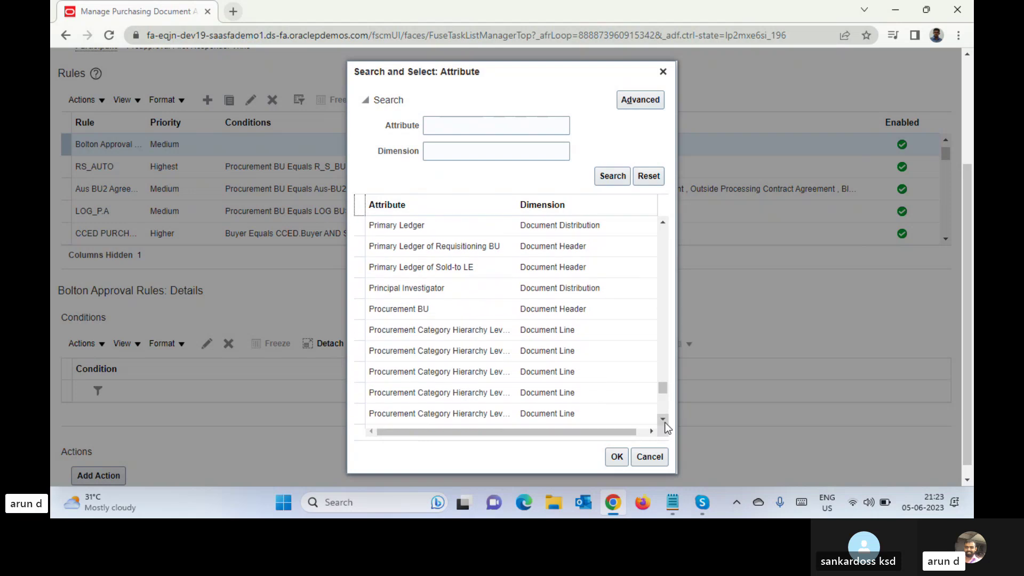
click(663, 420)
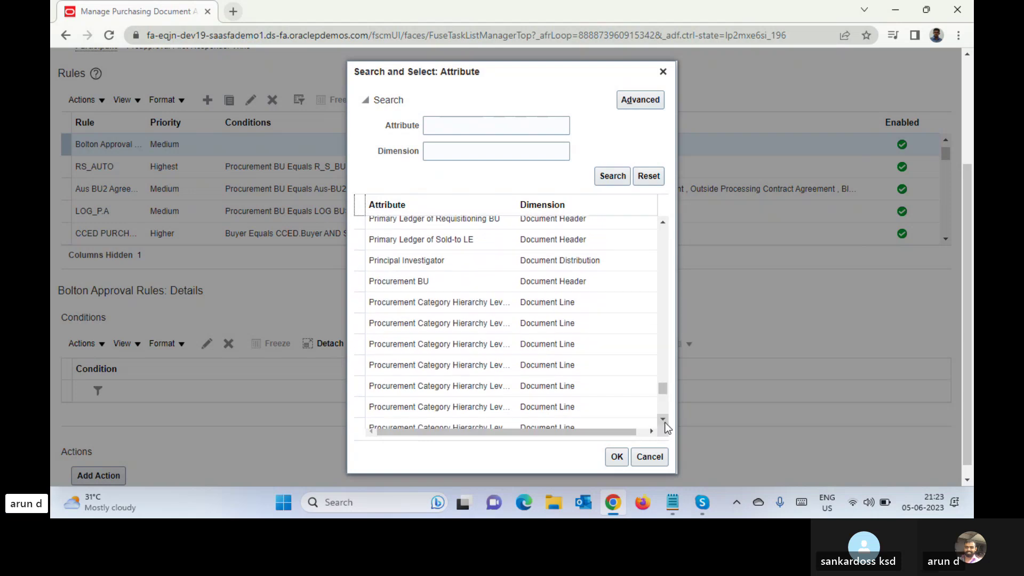
click(456, 287)
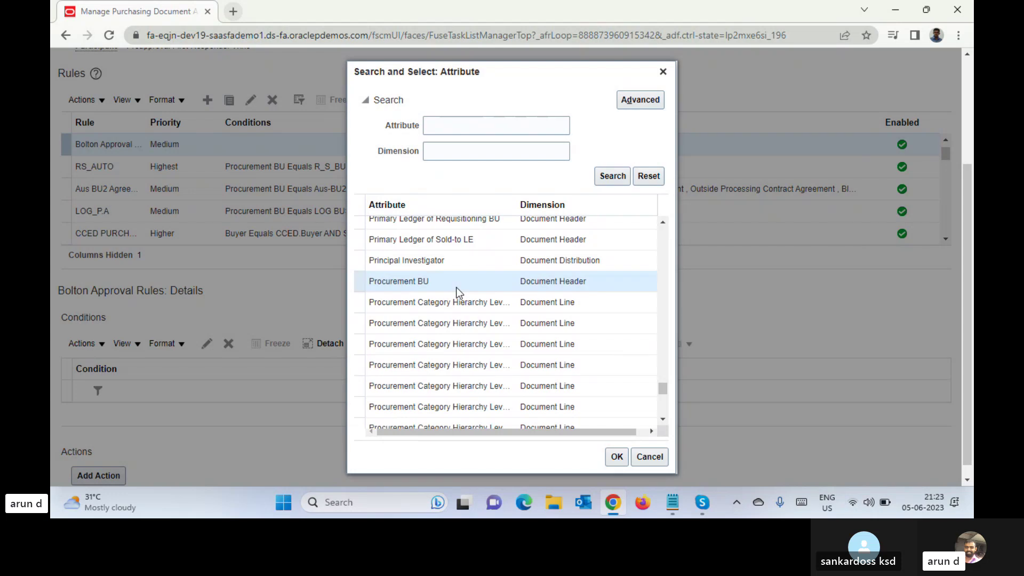
click(617, 457)
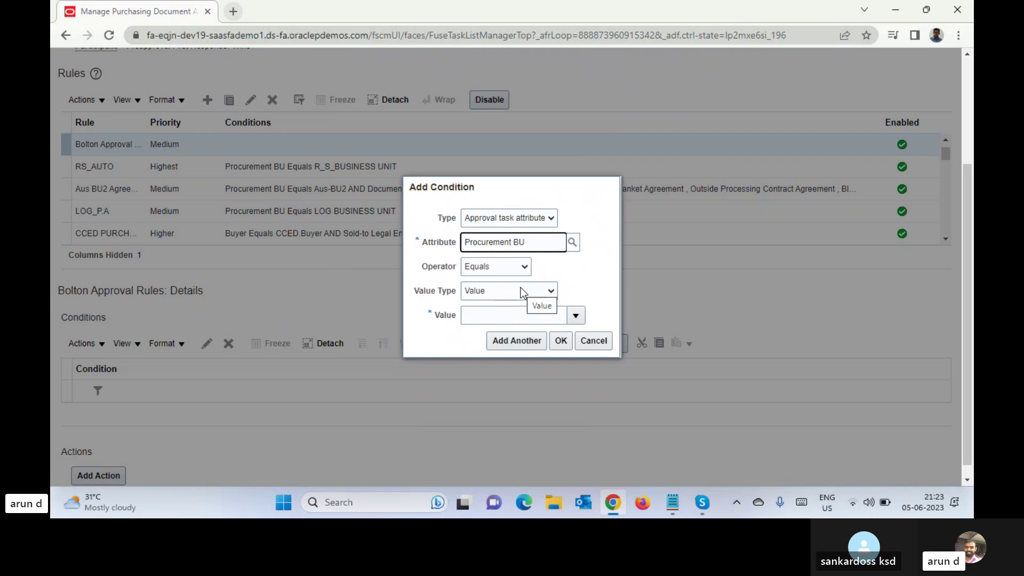
Step: Complete the condition so that Procurement BU equals the value Bolton Business Unit, and add it to the rule
click(520, 290)
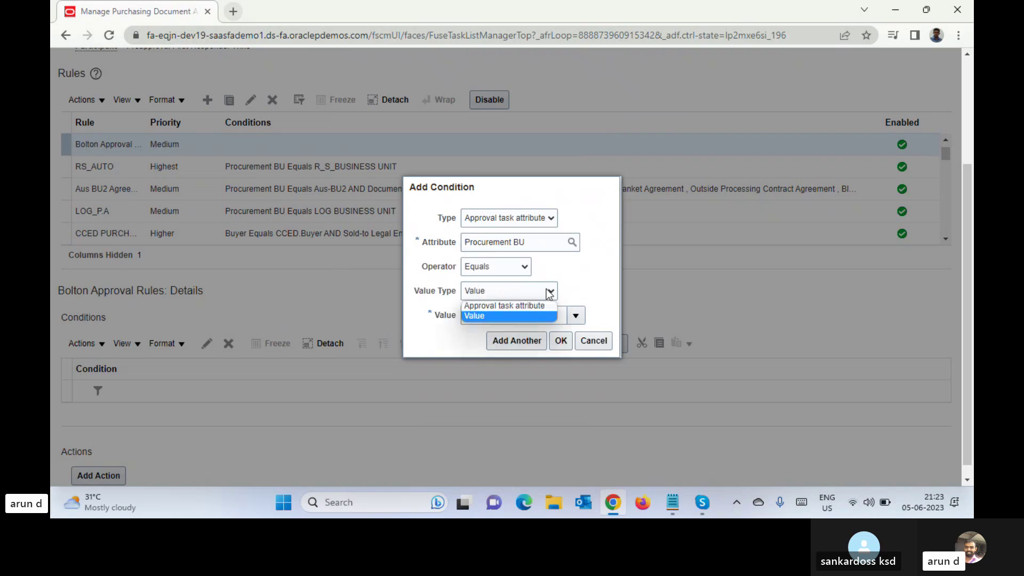
click(586, 292)
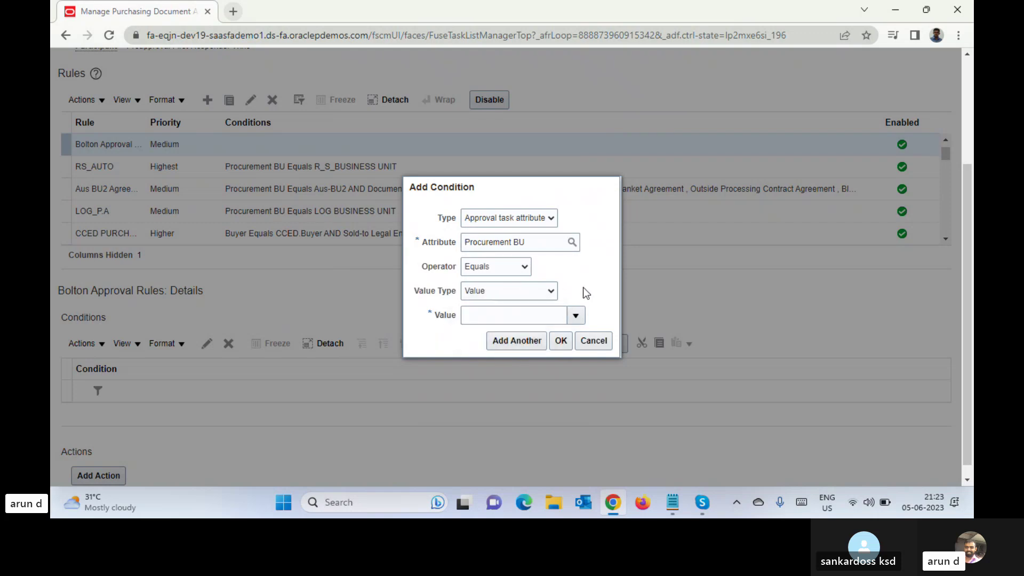
click(575, 315)
click(509, 315)
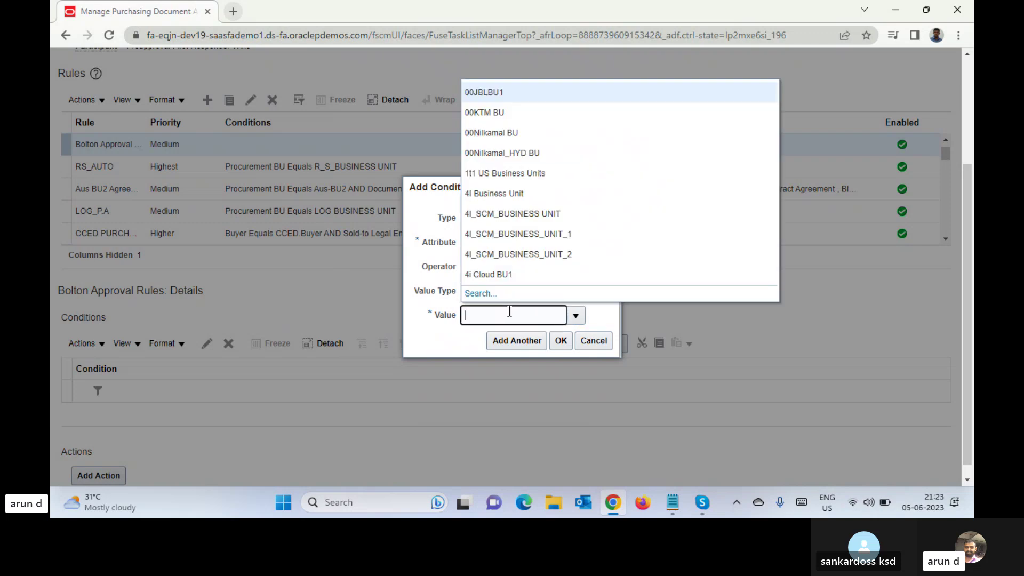
text(Bol)
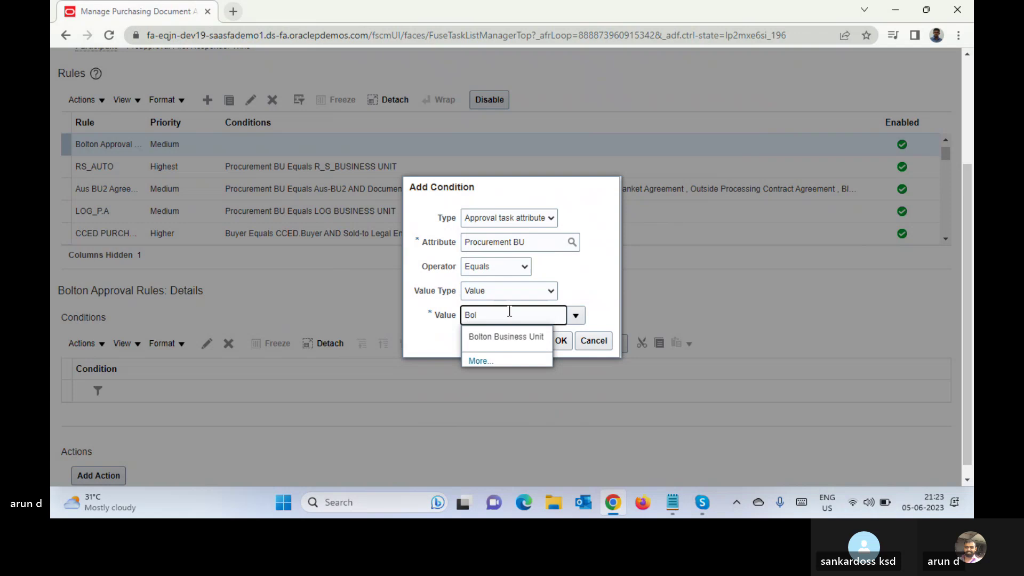
click(492, 341)
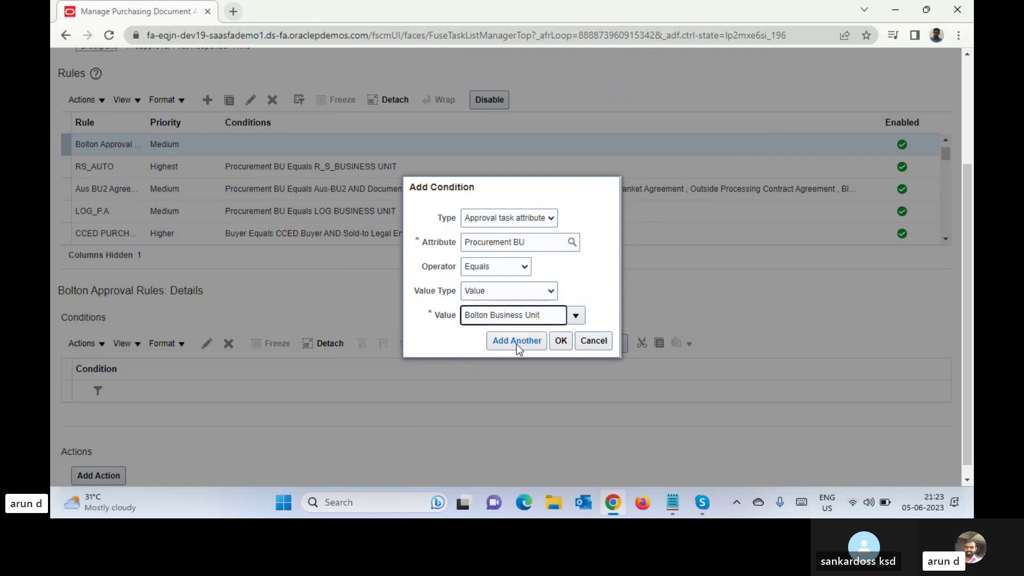
click(560, 341)
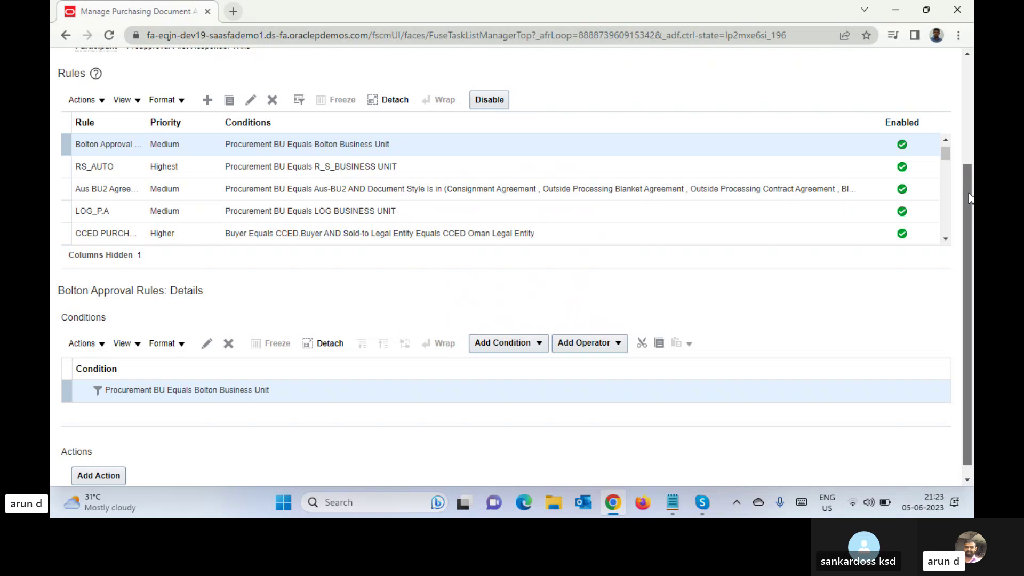
Step: Add an action to the Bolton Approval Rules rule and view the available action types
scroll(969, 198, down, 1)
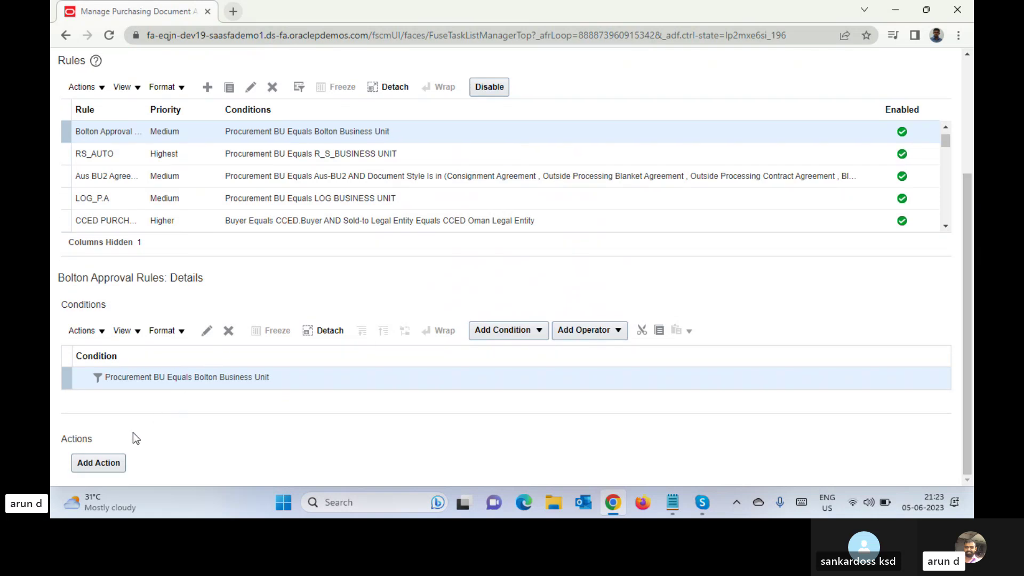
click(101, 462)
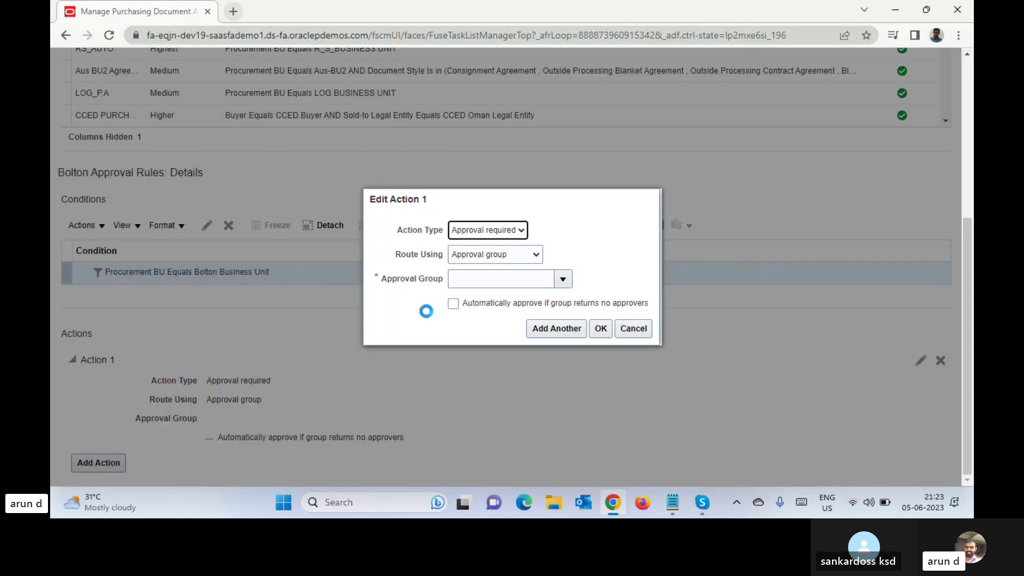
click(504, 231)
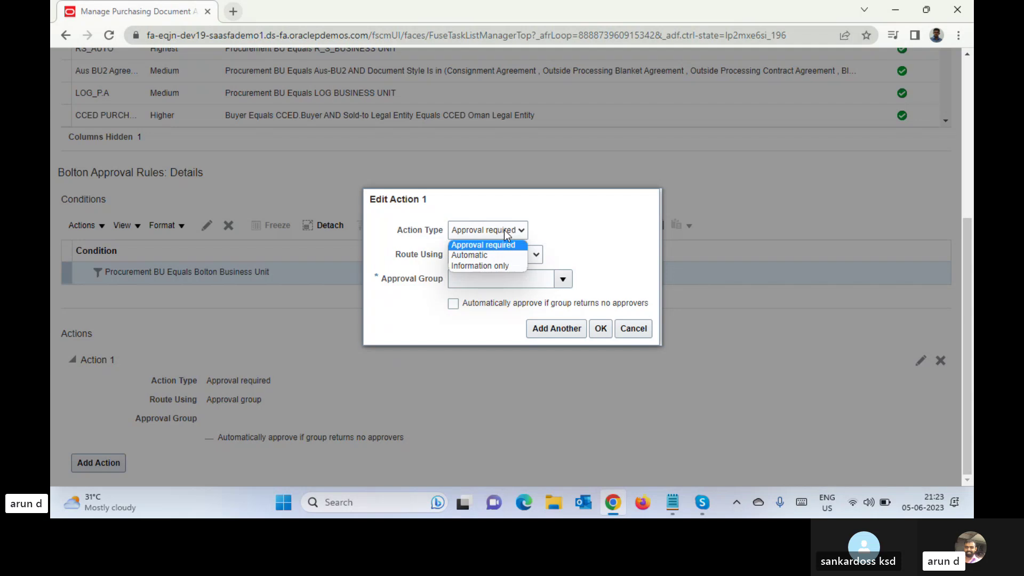
click(536, 229)
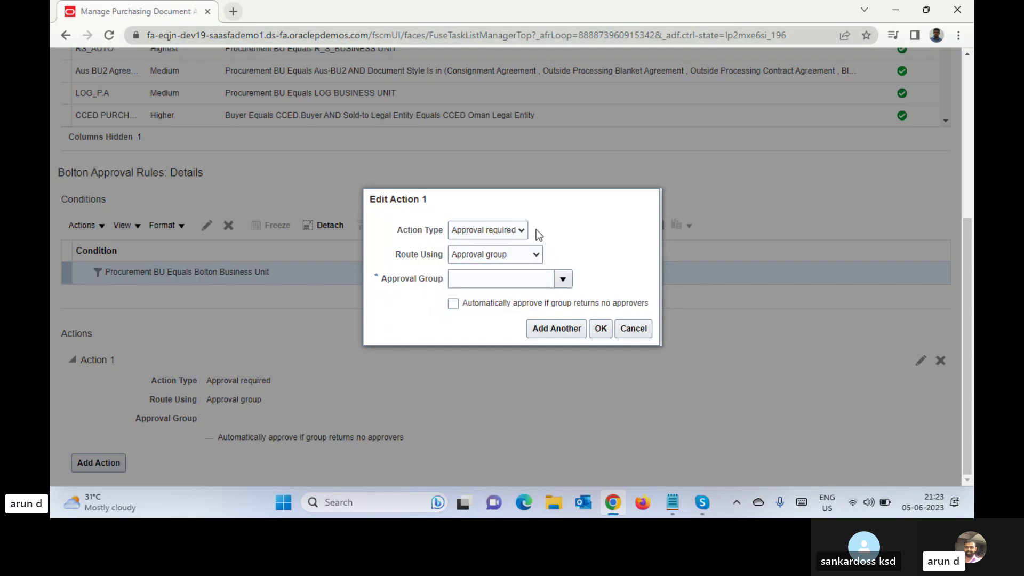
Step: Examine the routing methods and action types offered for Action 1, including single approver, supervisory hierarchy and information only
click(524, 256)
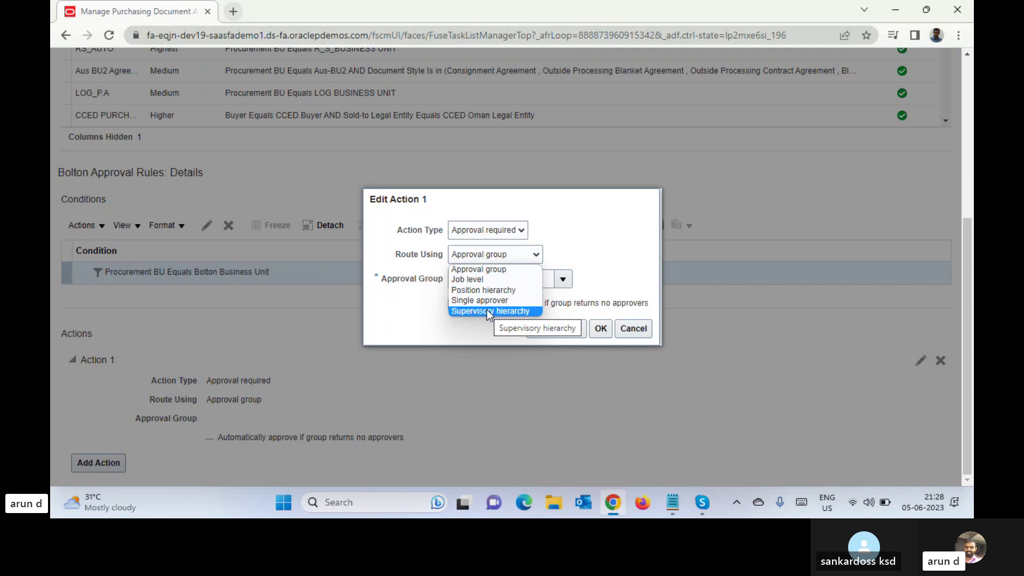
click(488, 230)
click(488, 231)
click(489, 230)
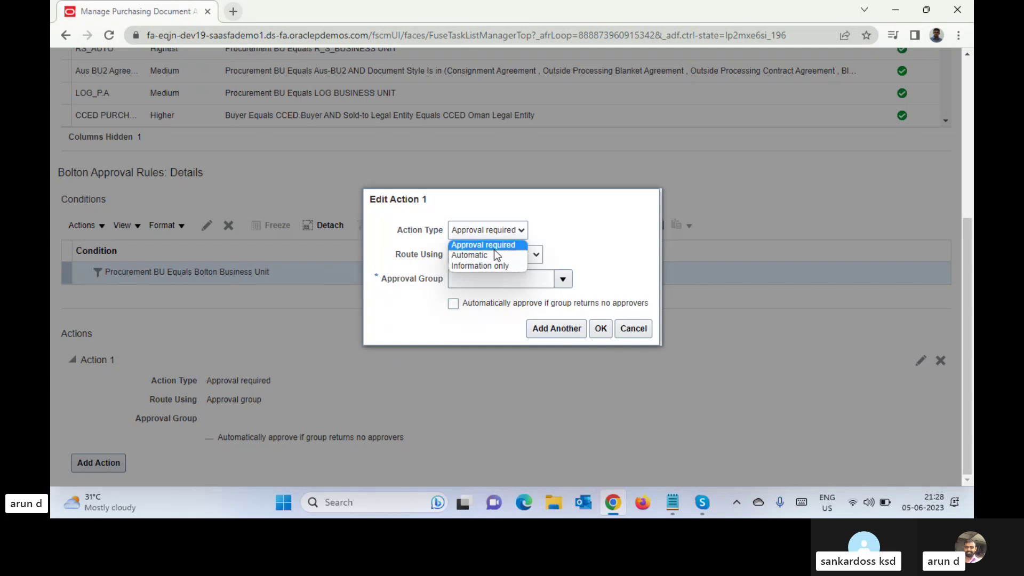
click(494, 249)
click(510, 255)
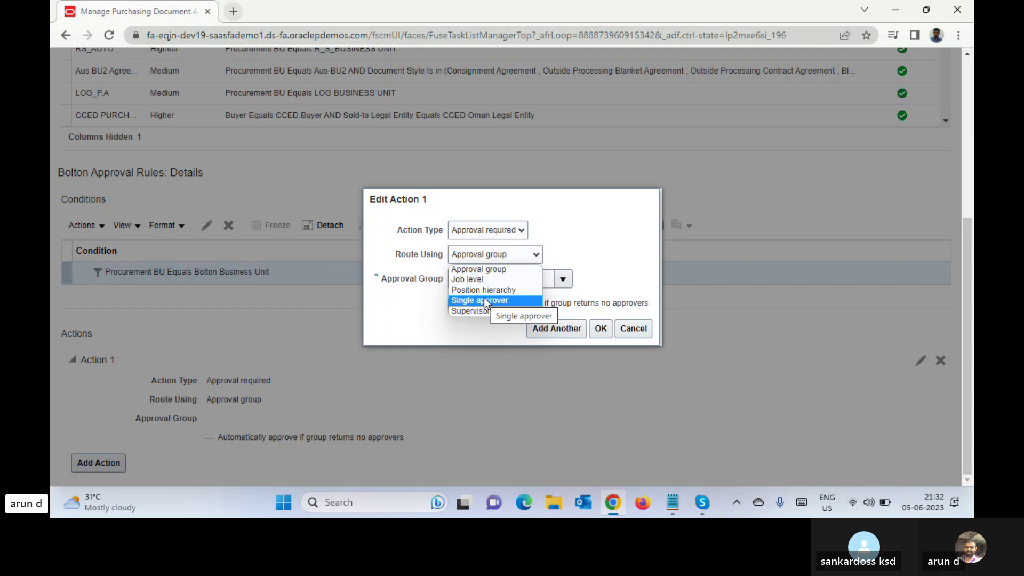
click(601, 262)
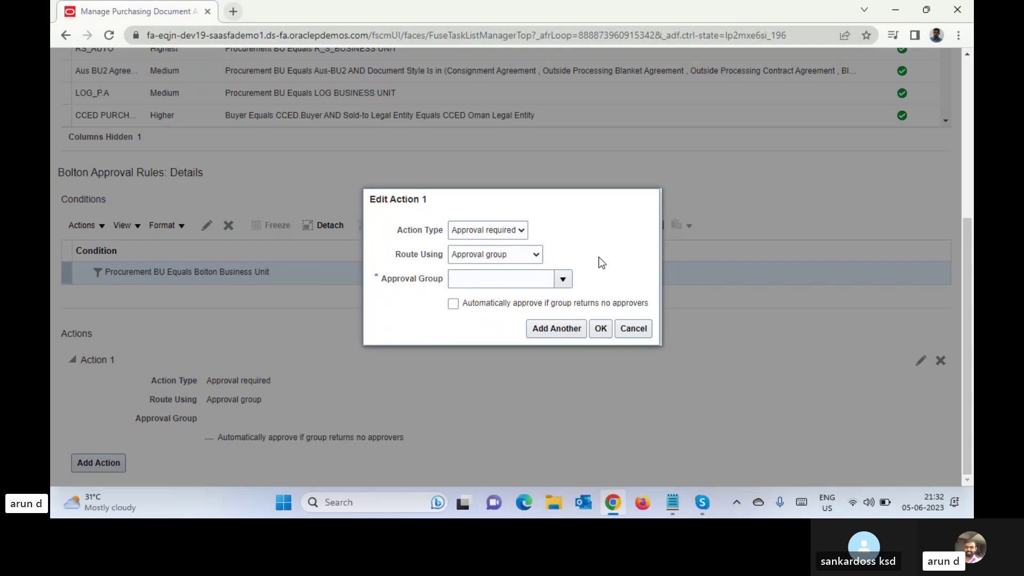
click(474, 234)
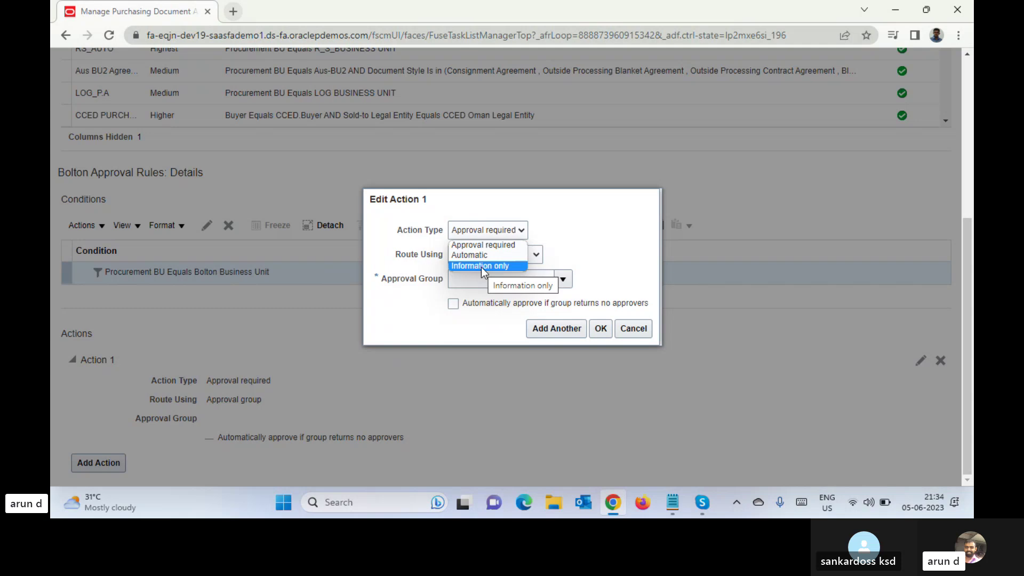
click(963, 144)
click(963, 144)
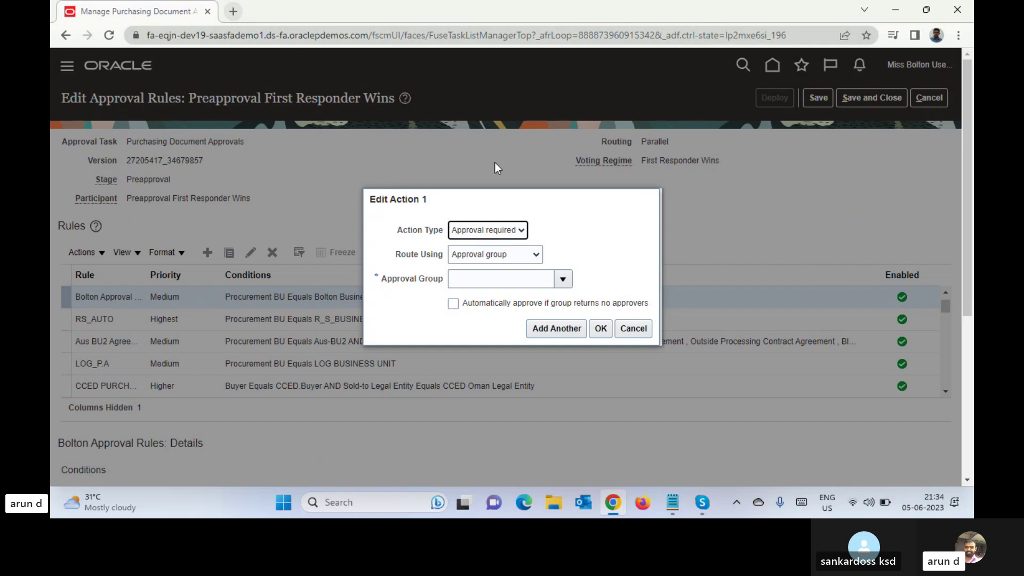
Step: Try the Automatic action type for Action 1, and switch back to Approval required to review its routing methods
click(512, 229)
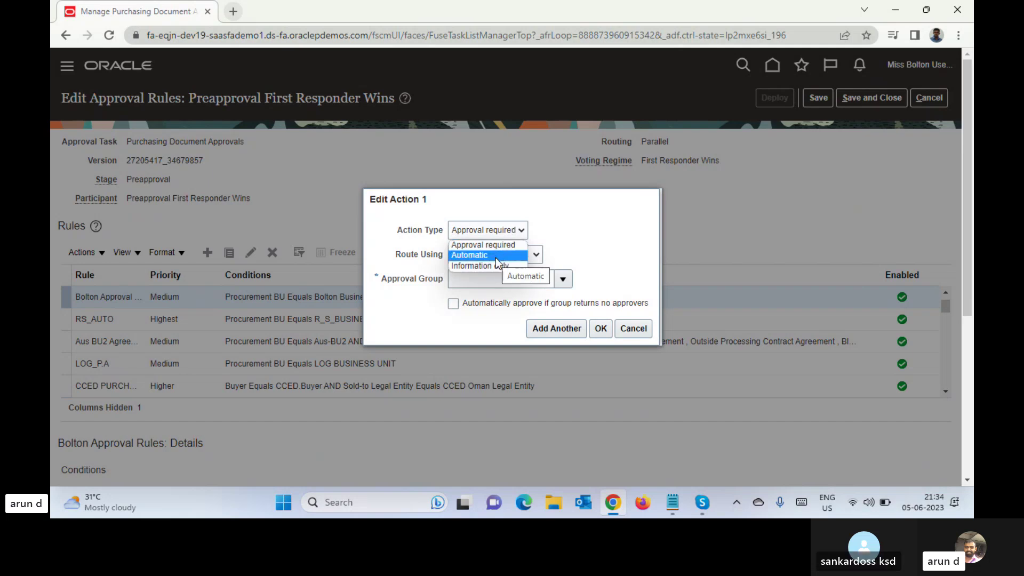
click(495, 257)
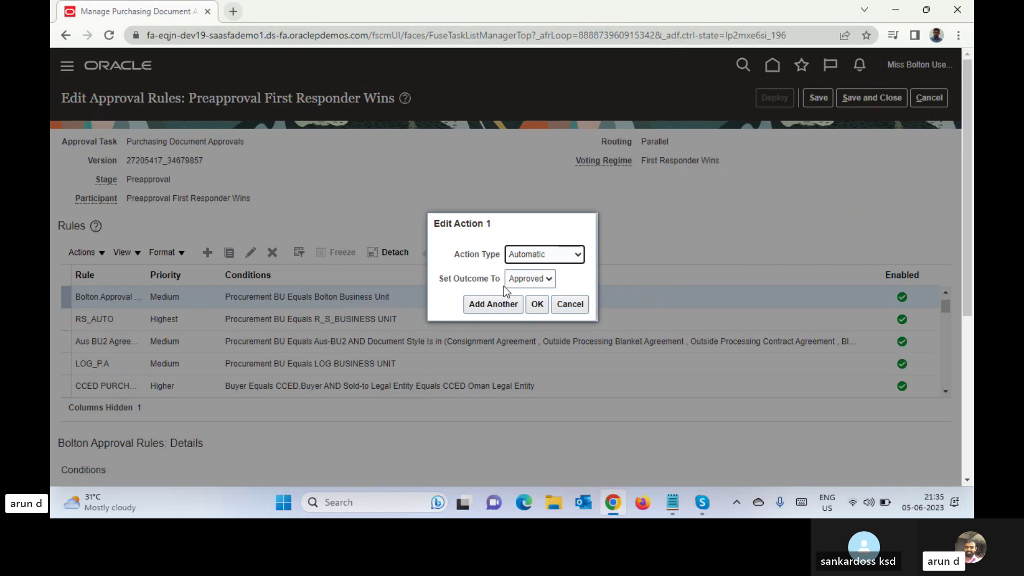
click(519, 280)
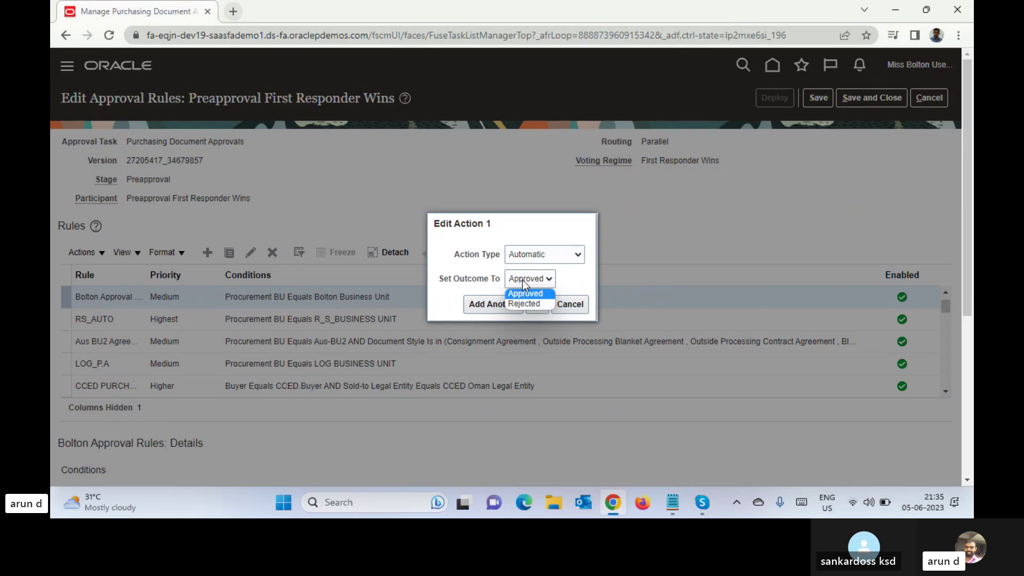
click(523, 279)
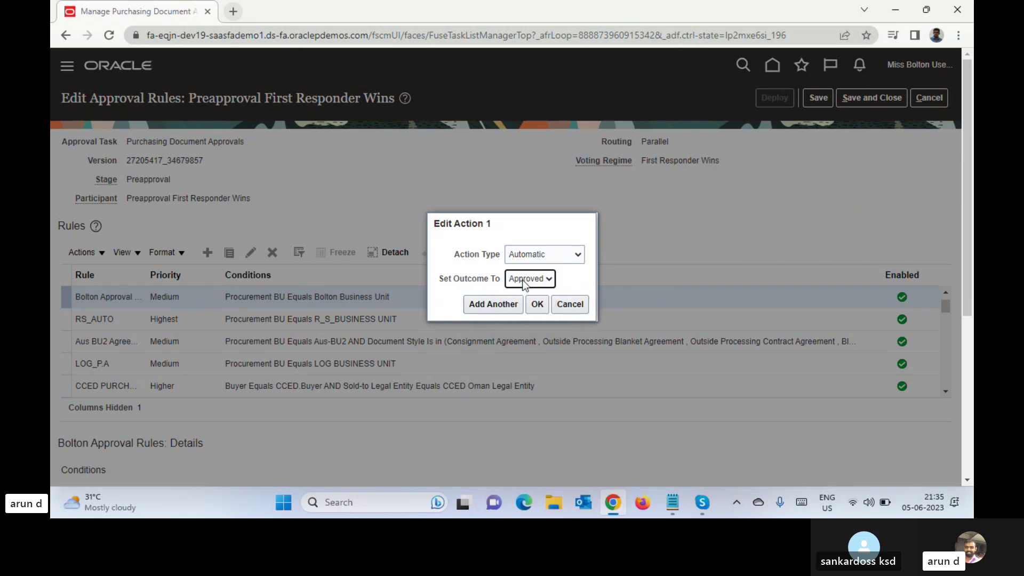
click(558, 254)
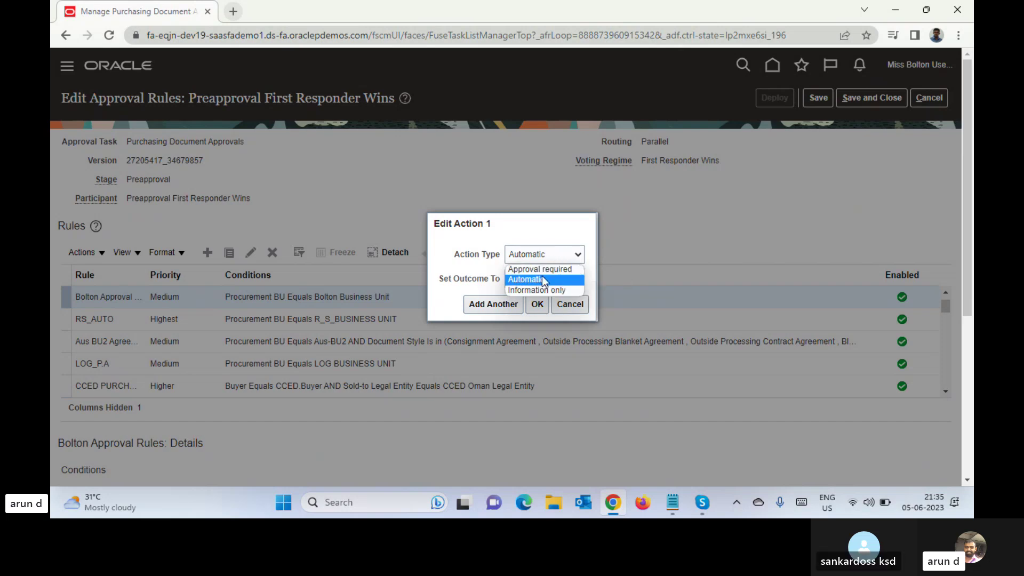
click(540, 269)
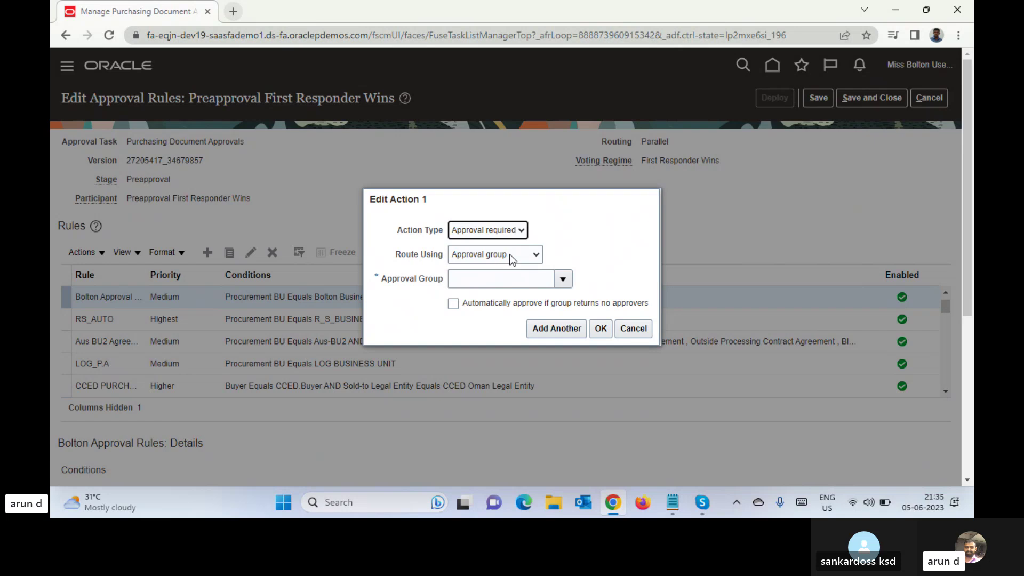
click(508, 253)
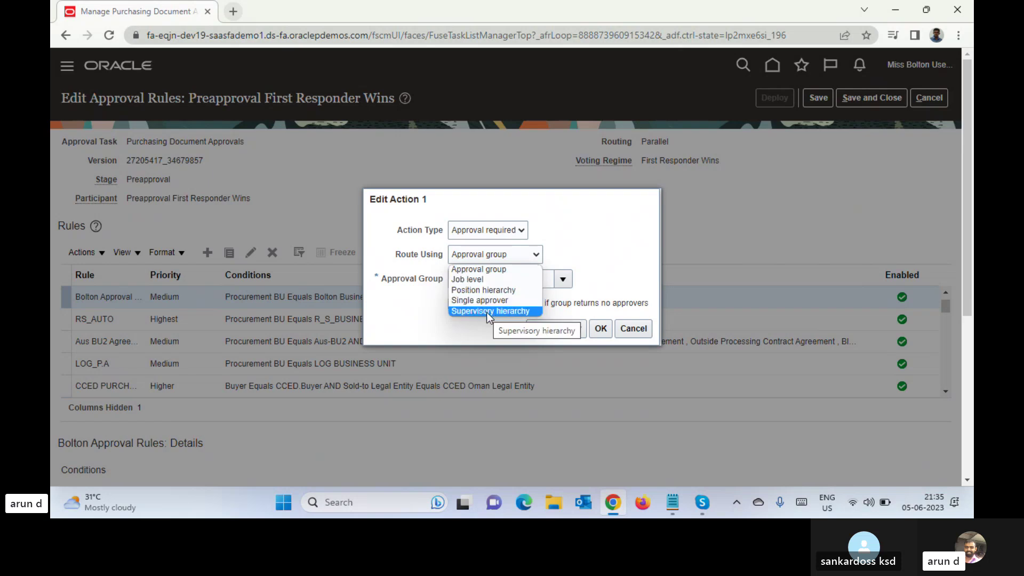
click(606, 234)
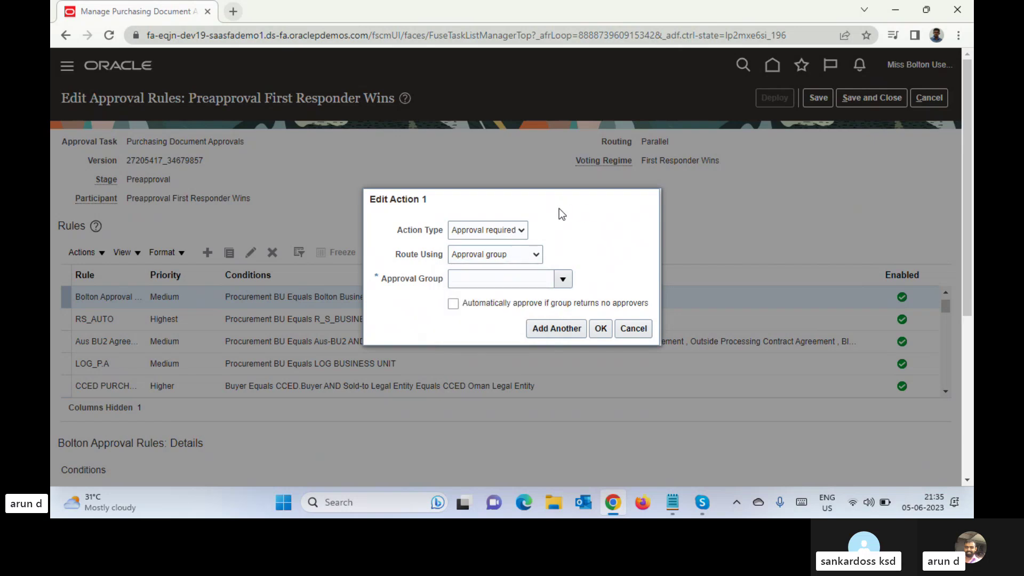
Step: Set Action 1 to the Automatic action type with the outcome Approved
click(511, 232)
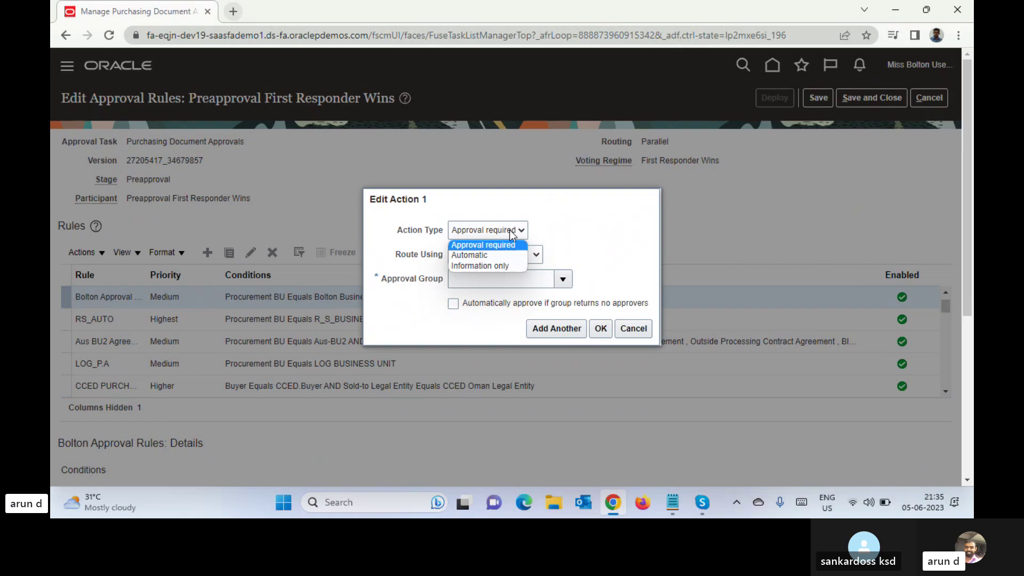
click(498, 254)
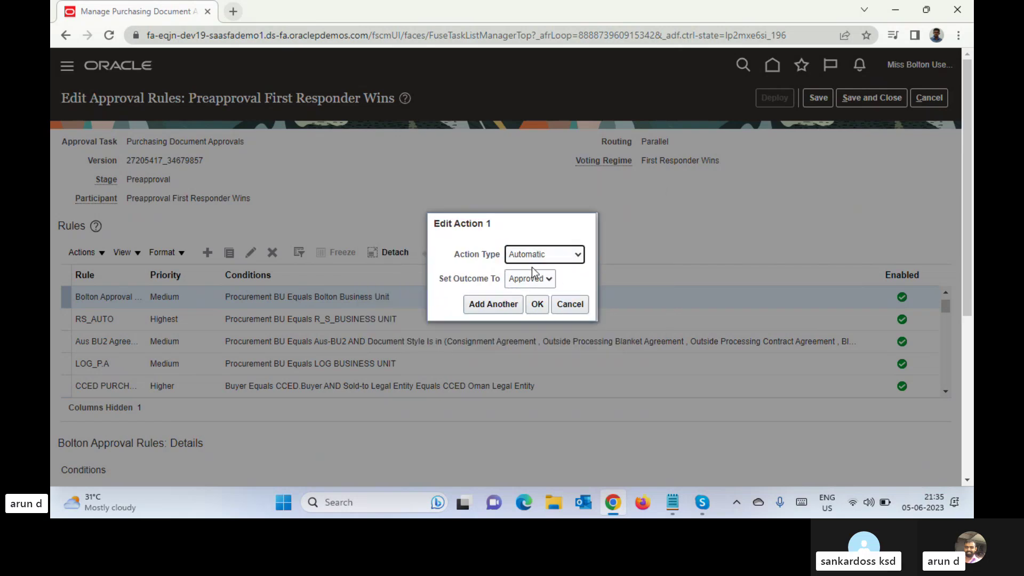
click(539, 307)
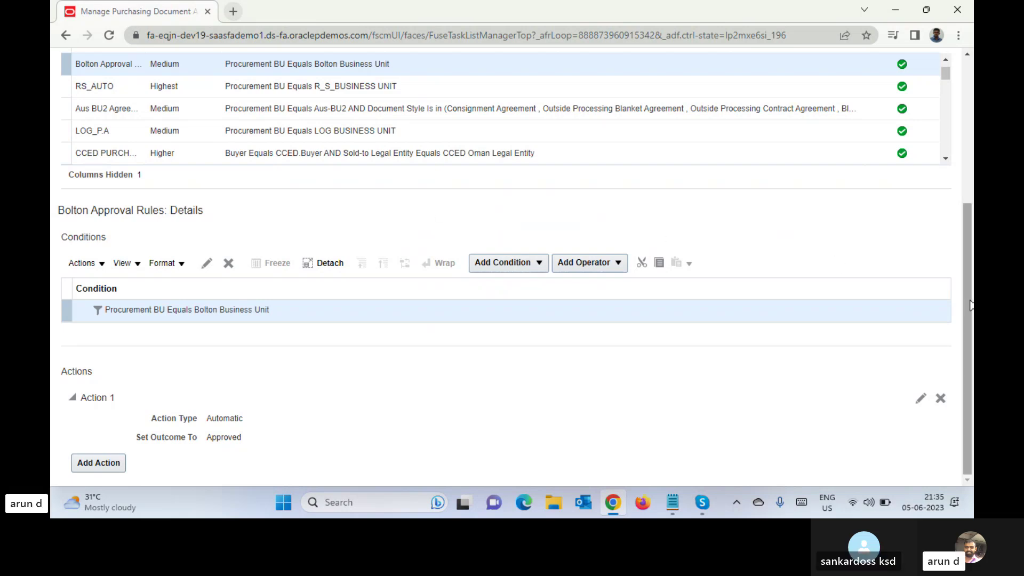
Step: Save and close the Preapproval First Responder Wins rules, and finish managing purchasing document approvals
scroll(971, 223, up, 2)
scroll(971, 223, up, 3)
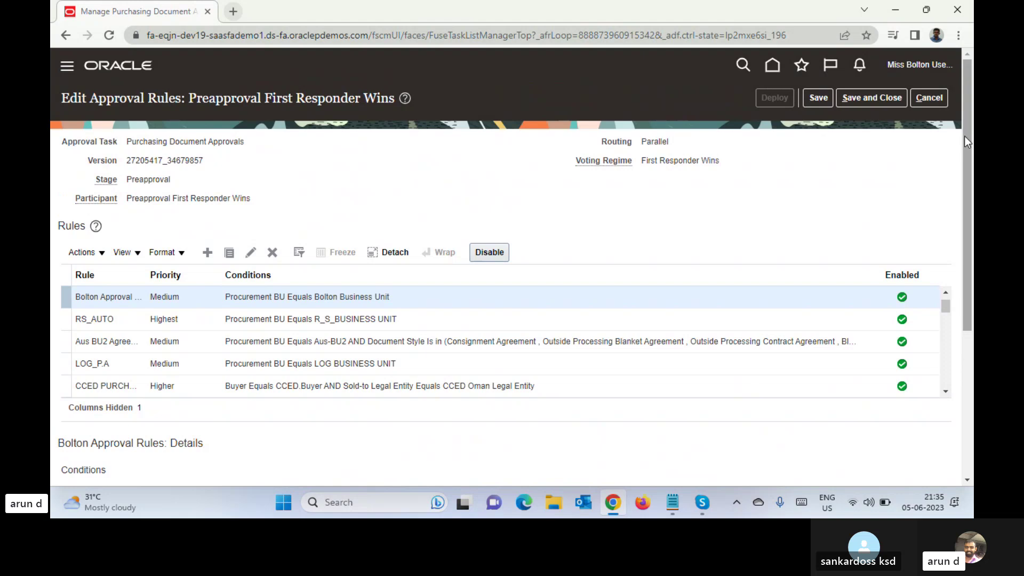
click(817, 94)
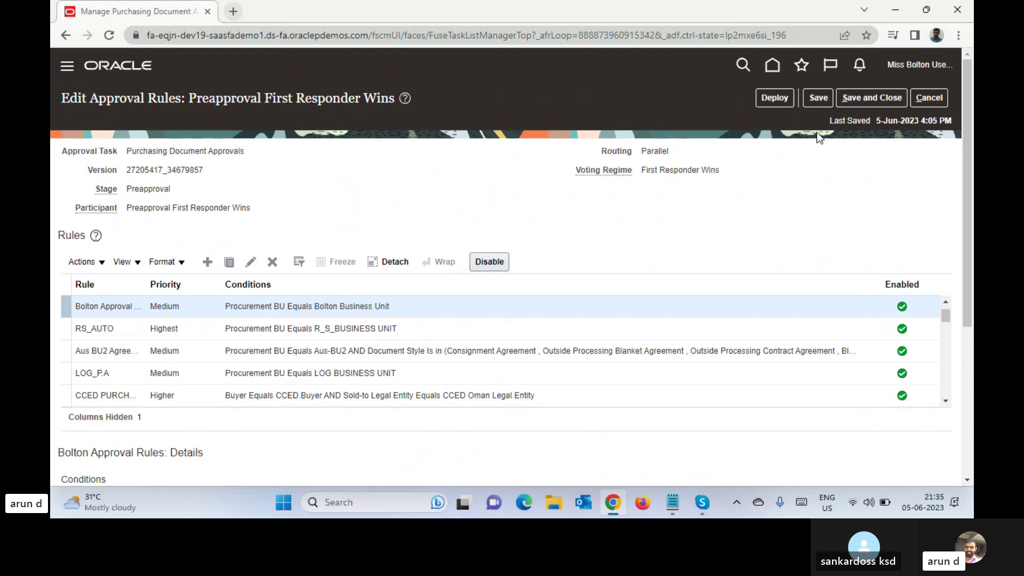
click(856, 97)
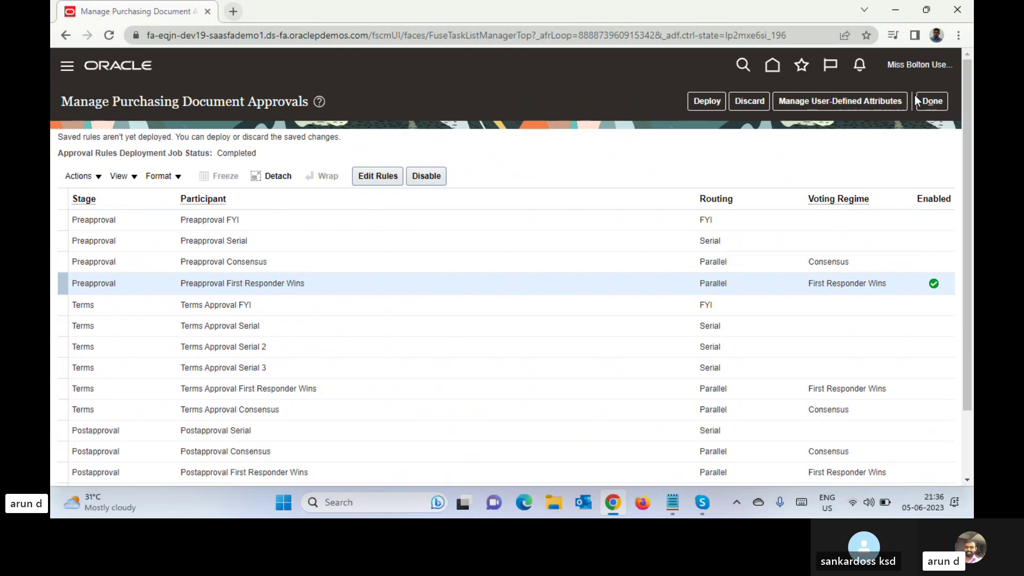
click(931, 101)
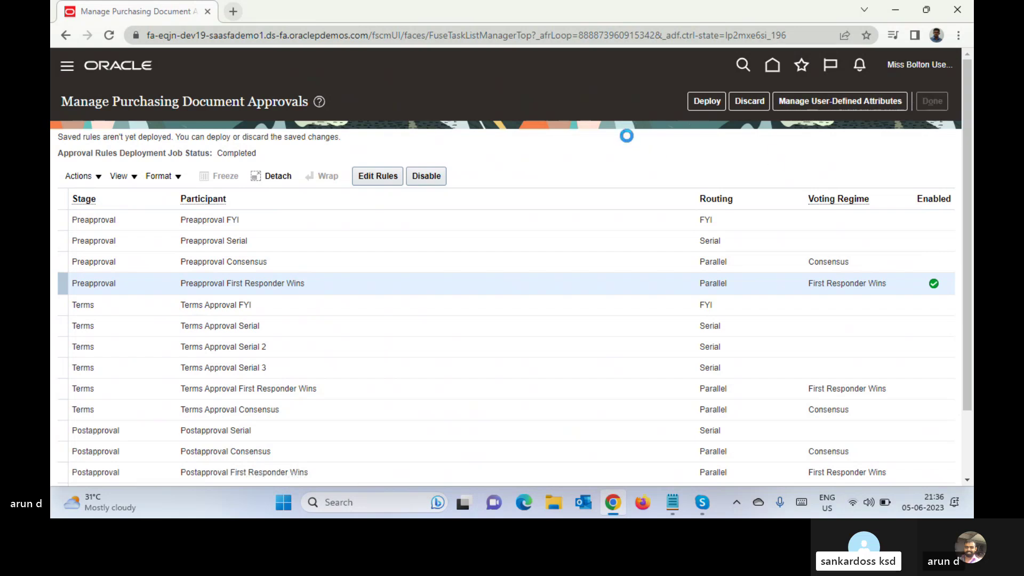
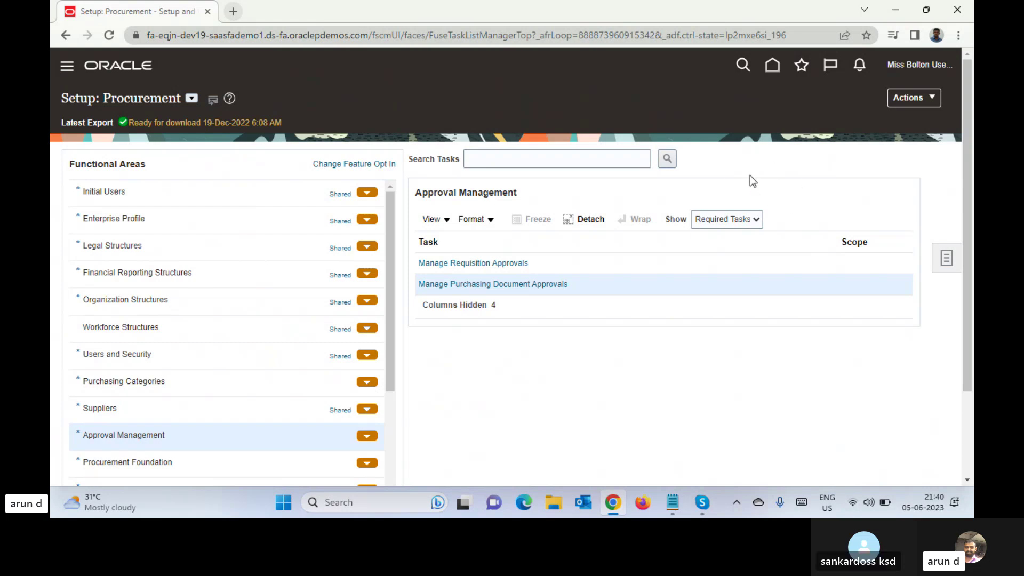
Step: Go to the Suppliers work area under Procurement and start creating a new supplier
click(775, 65)
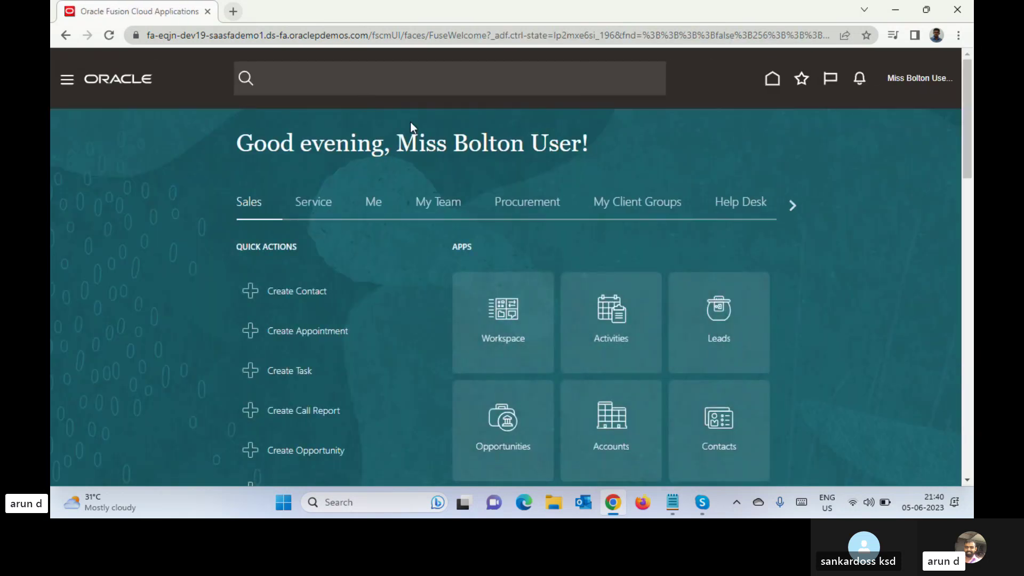
click(520, 208)
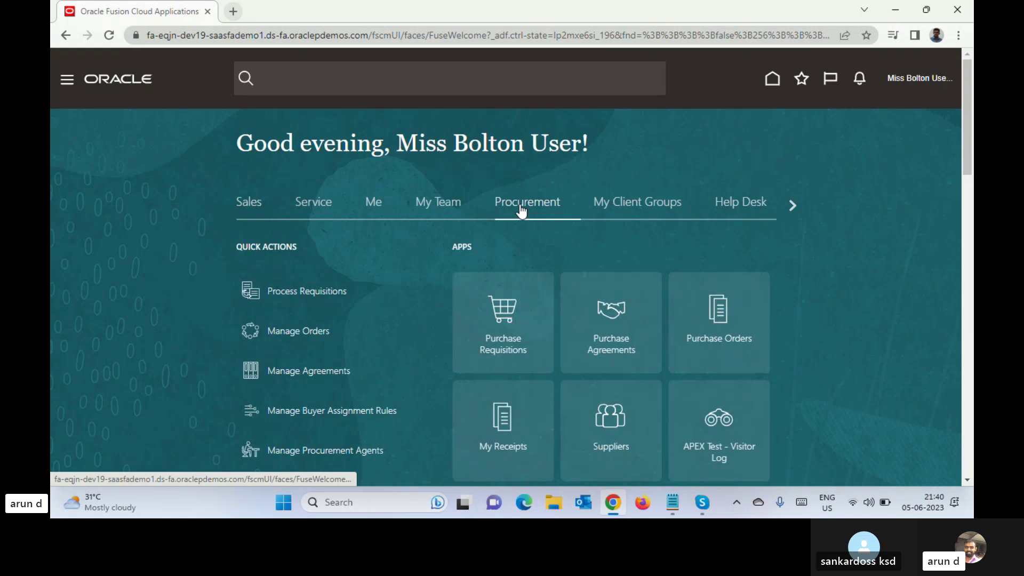
drag(968, 114, 969, 159)
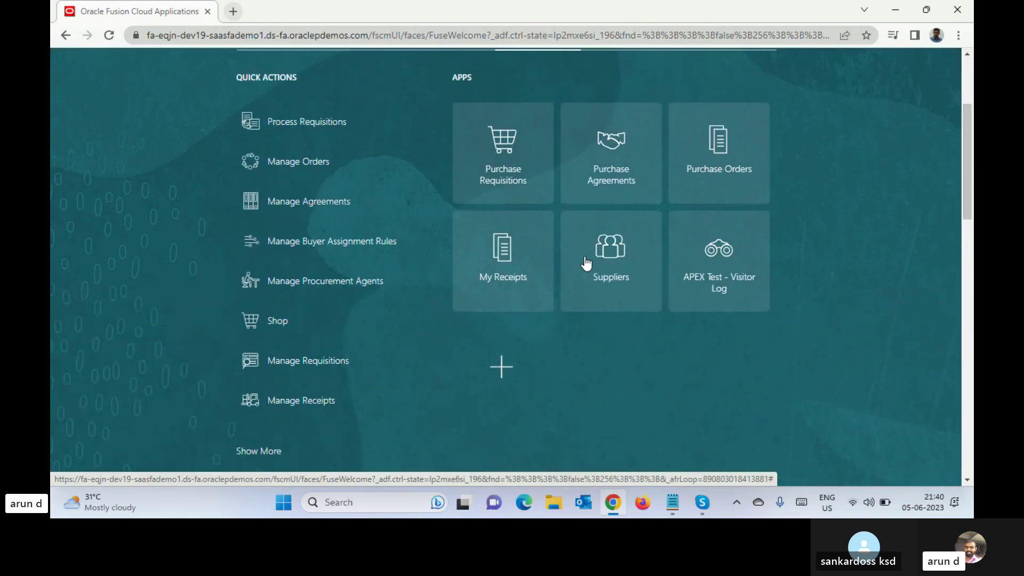
click(611, 244)
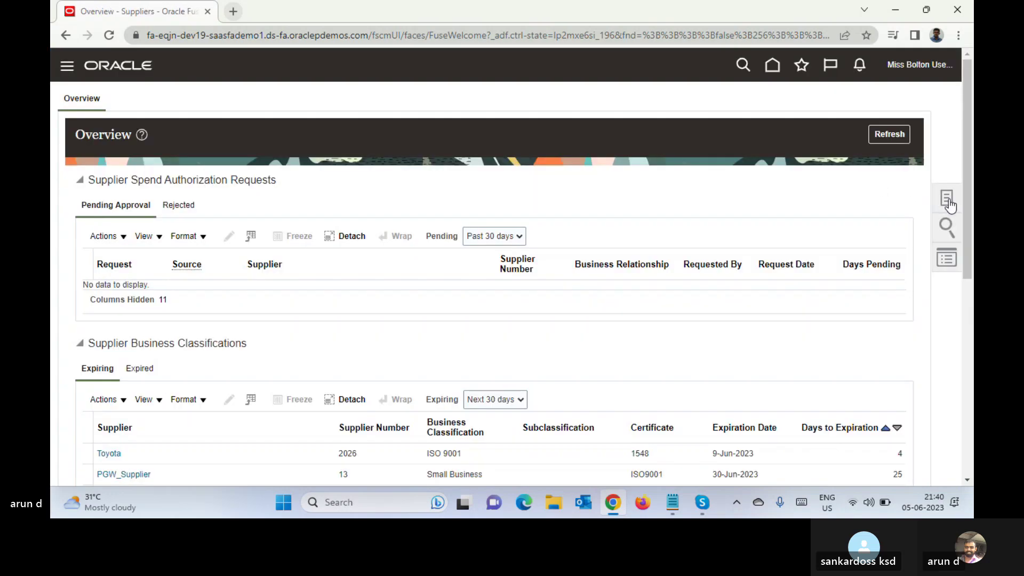
click(949, 204)
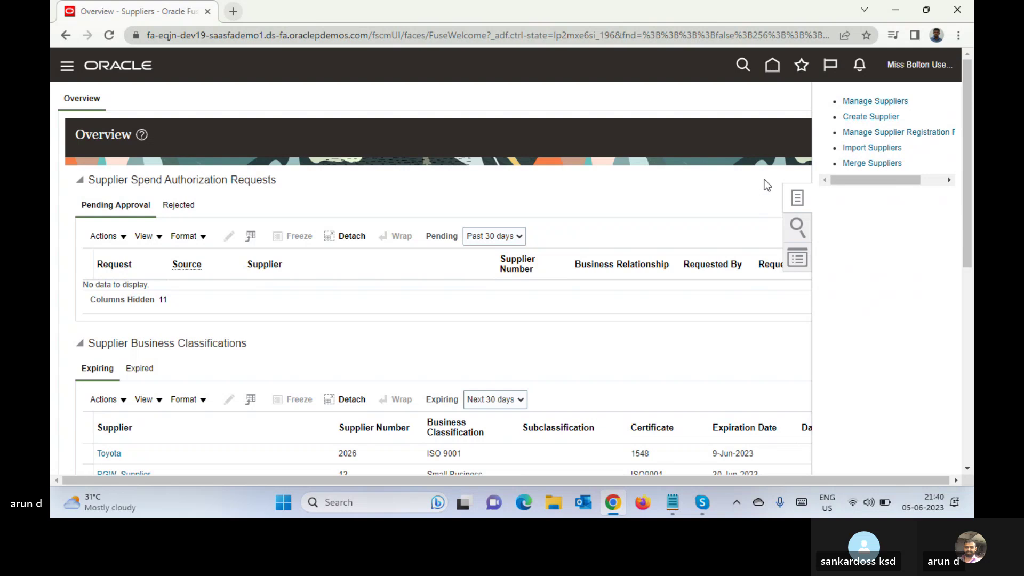
click(861, 116)
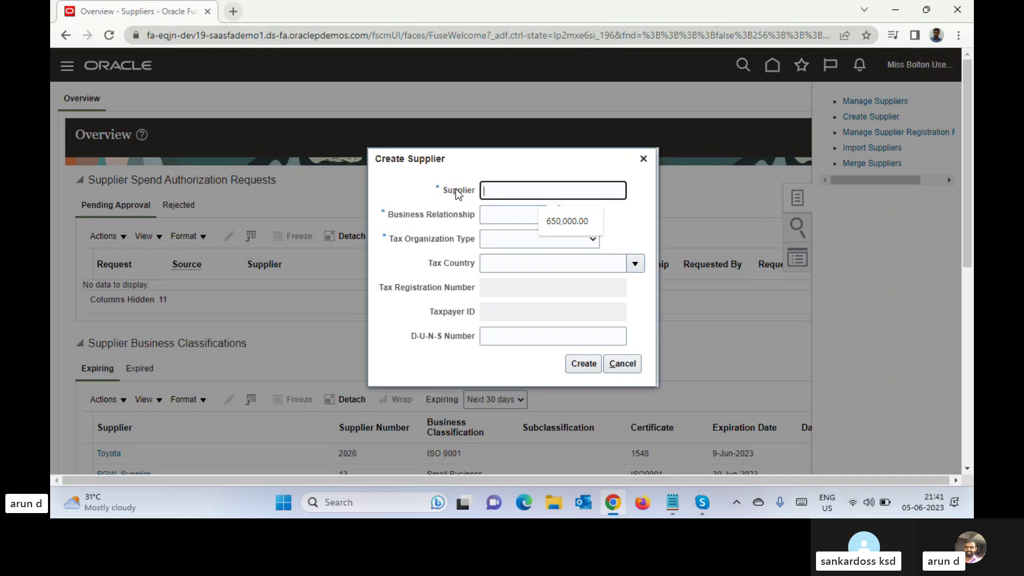
Step: Create the supplier ABC Supplier with business relationship Spend Authorized and tax organization type Corporation
text(ABC )
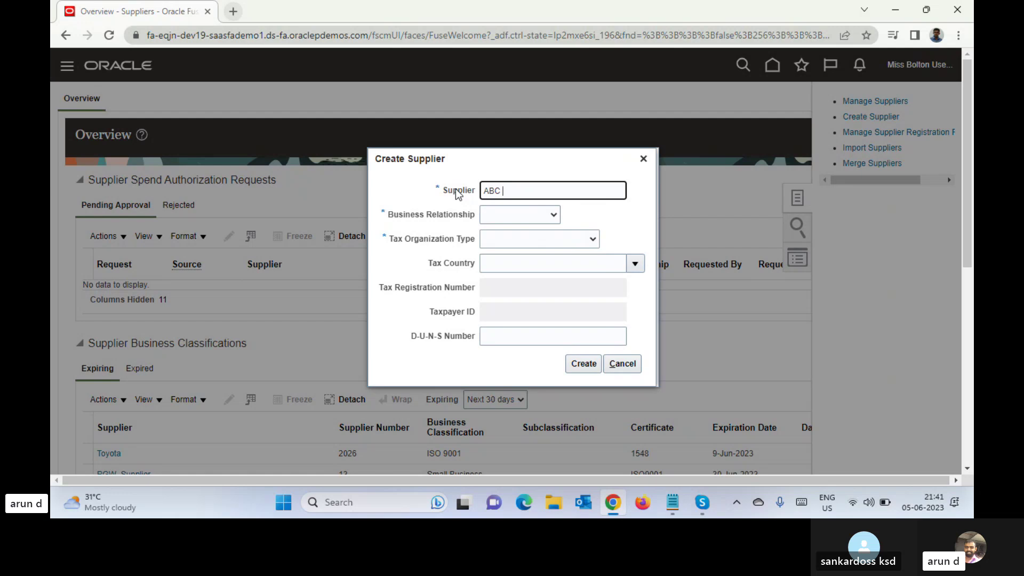
text(Supplier)
key(Tab)
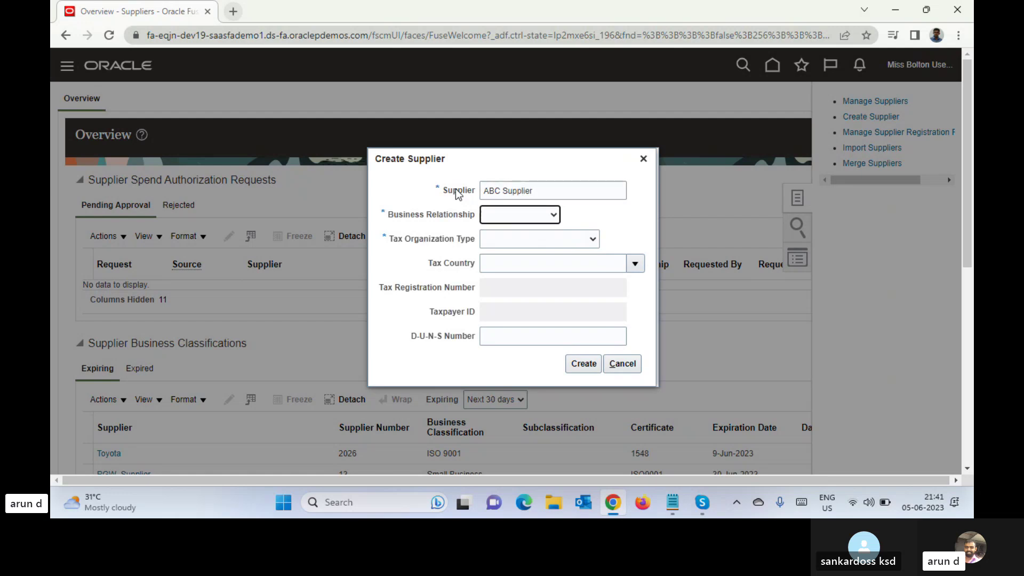
click(515, 215)
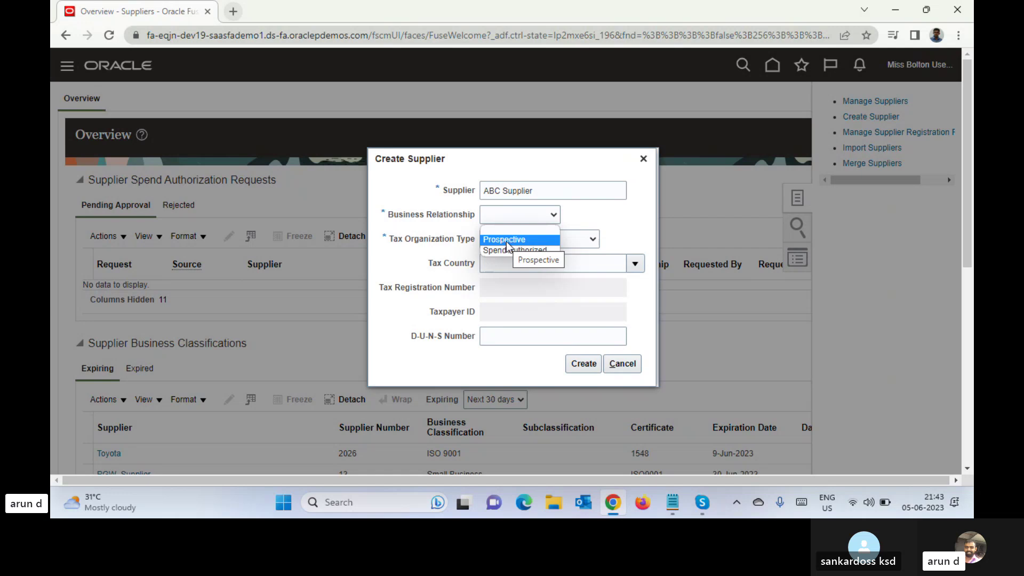
click(511, 251)
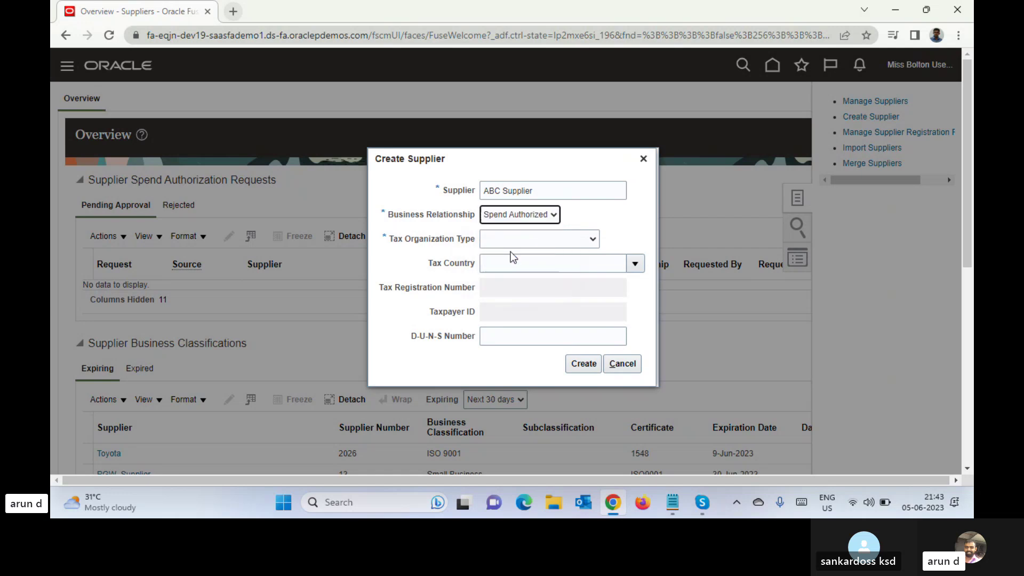
click(549, 241)
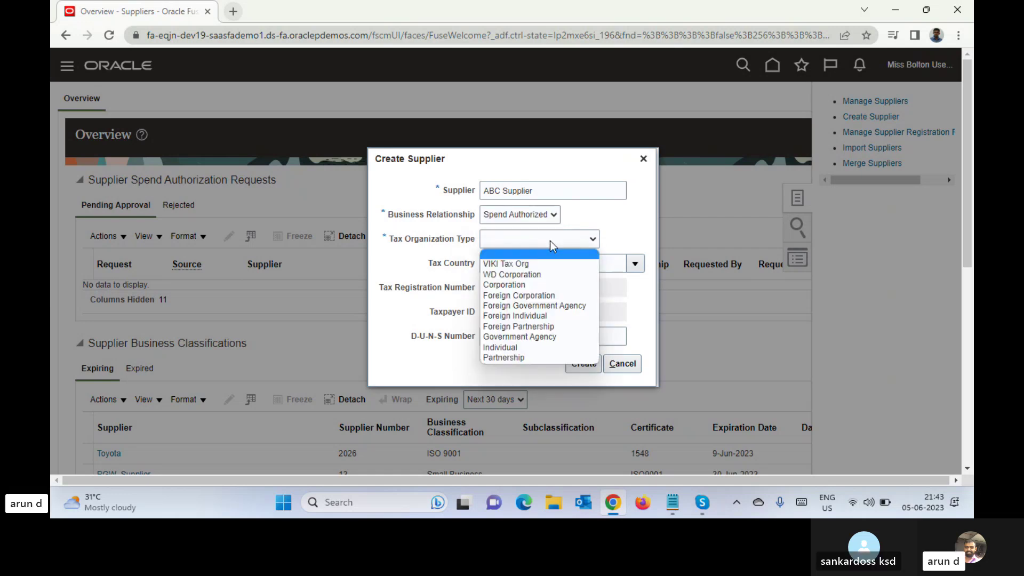
key(Down)
key(Down)
key(Down)
key(Return)
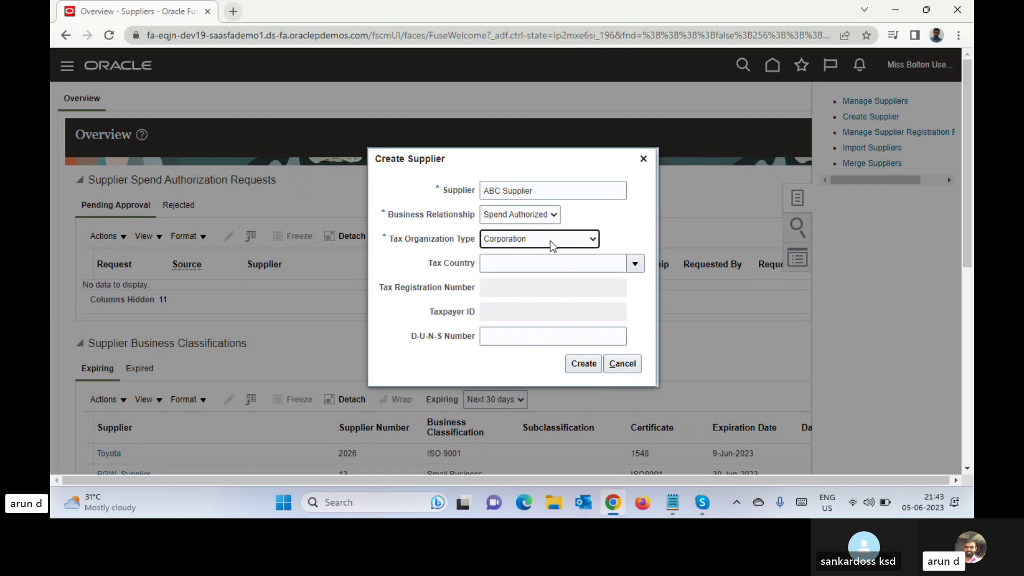
click(577, 365)
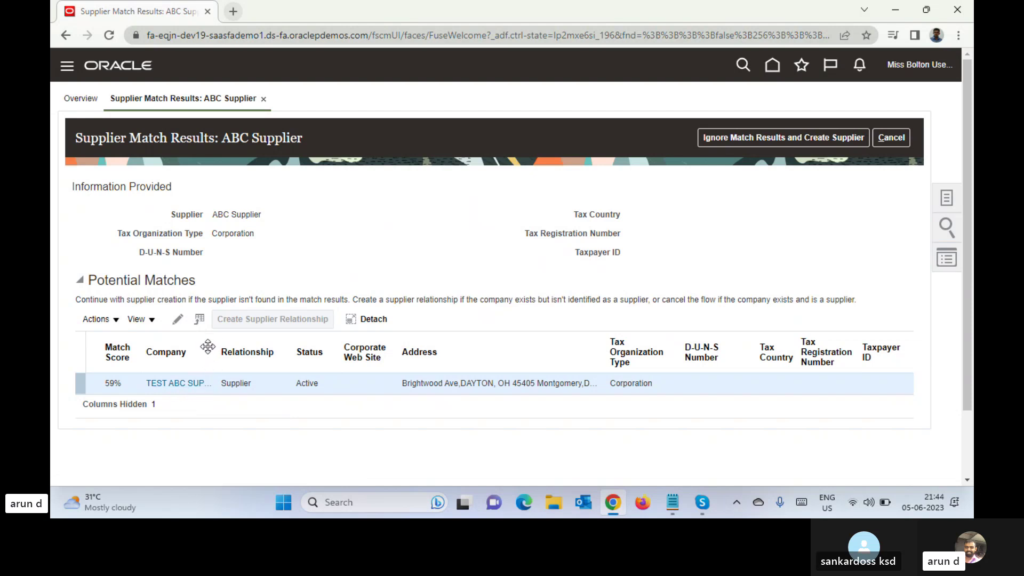
Step: Widen the Company column to compare the potential match with ABC Supplier, and ignore the match results to create the supplier
drag(219, 352, 283, 351)
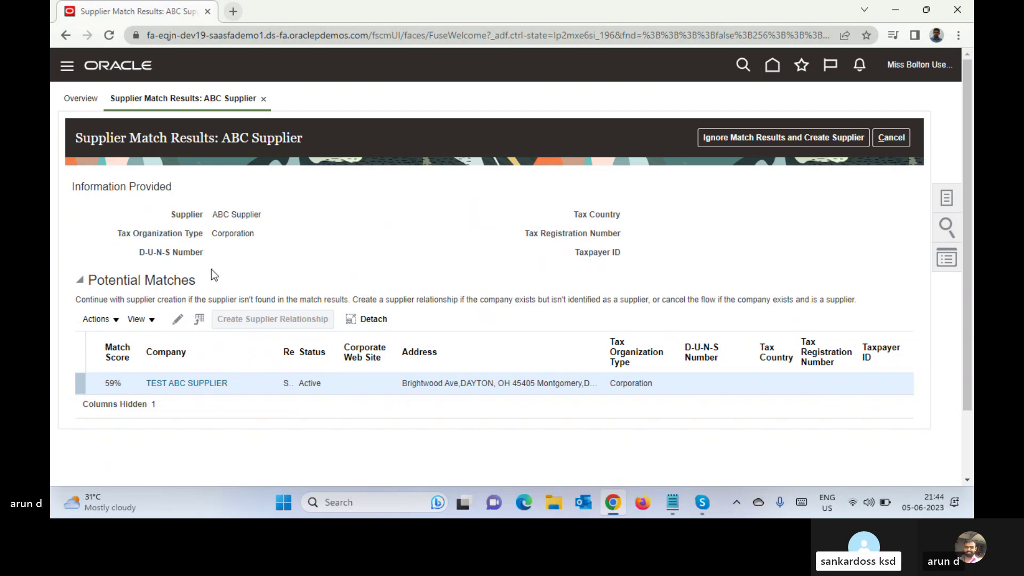
drag(213, 214, 263, 216)
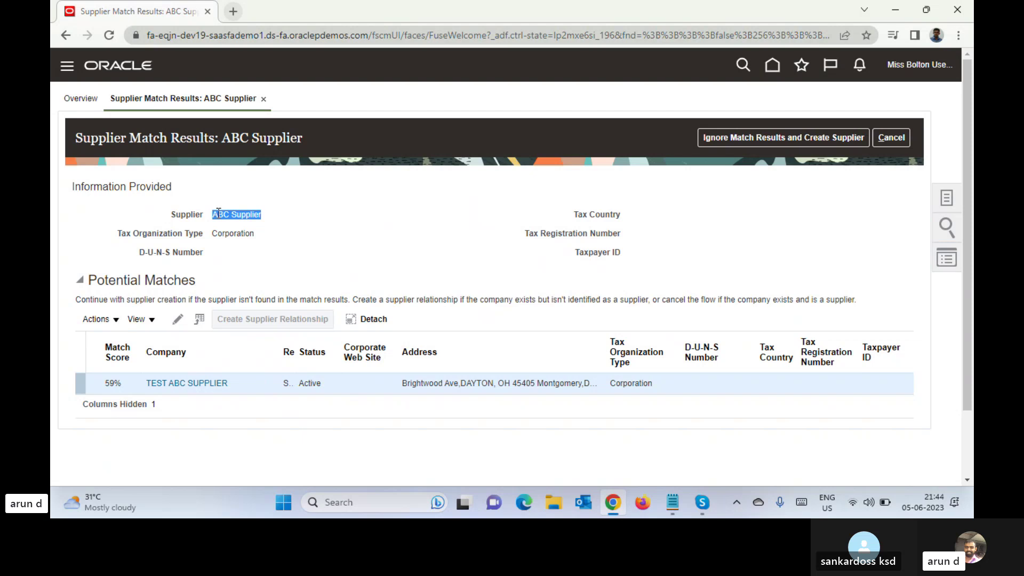
click(353, 233)
click(748, 138)
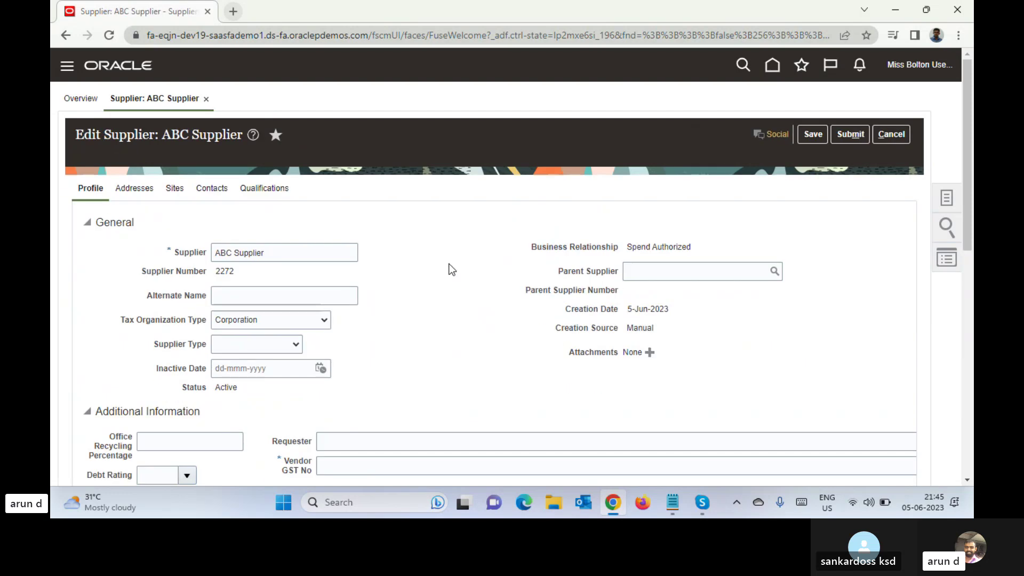
Step: Set the supplier type of ABC Supplier to Supplier in the general profile information
scroll(971, 197, down, 1)
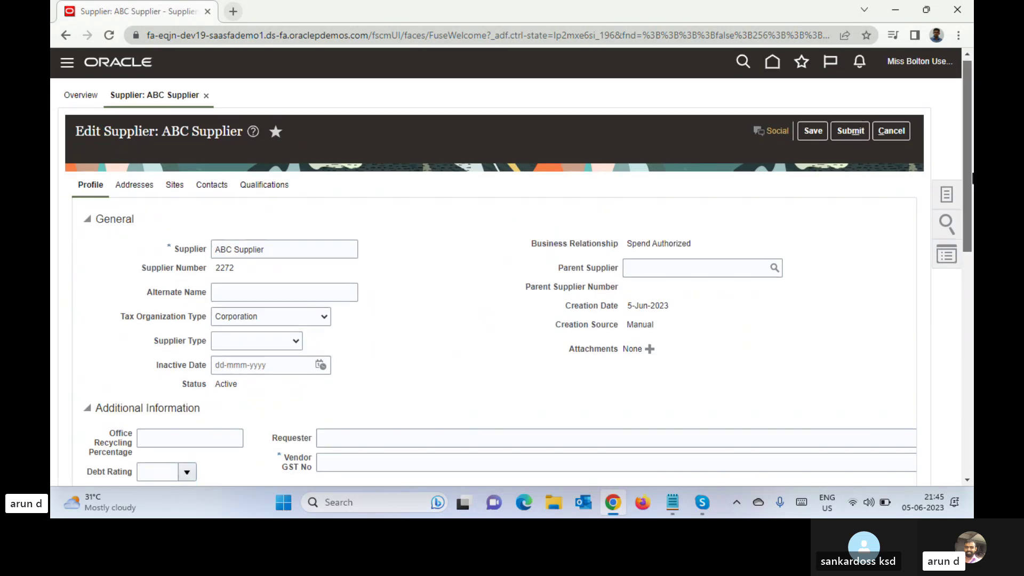
click(237, 292)
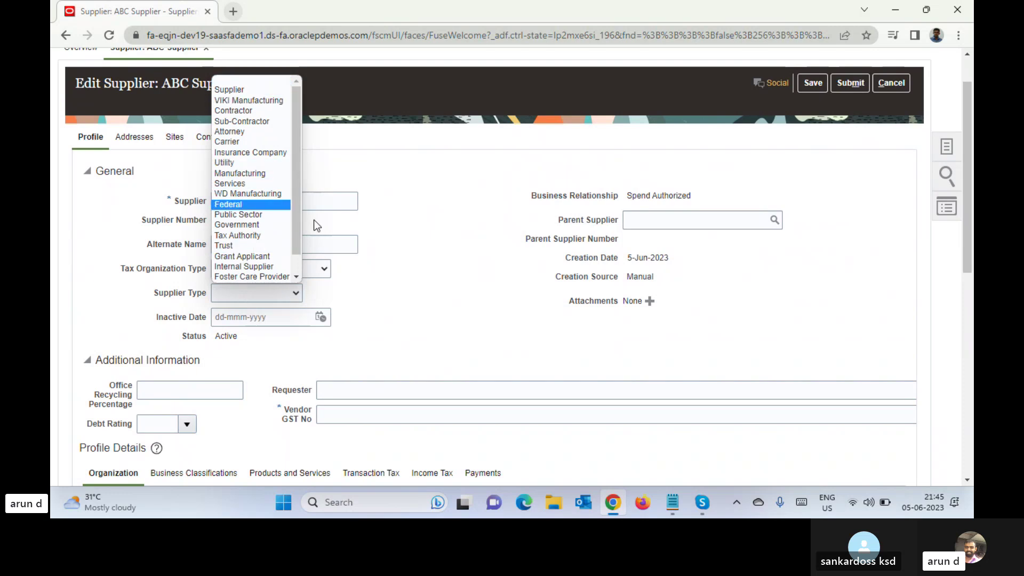
click(230, 89)
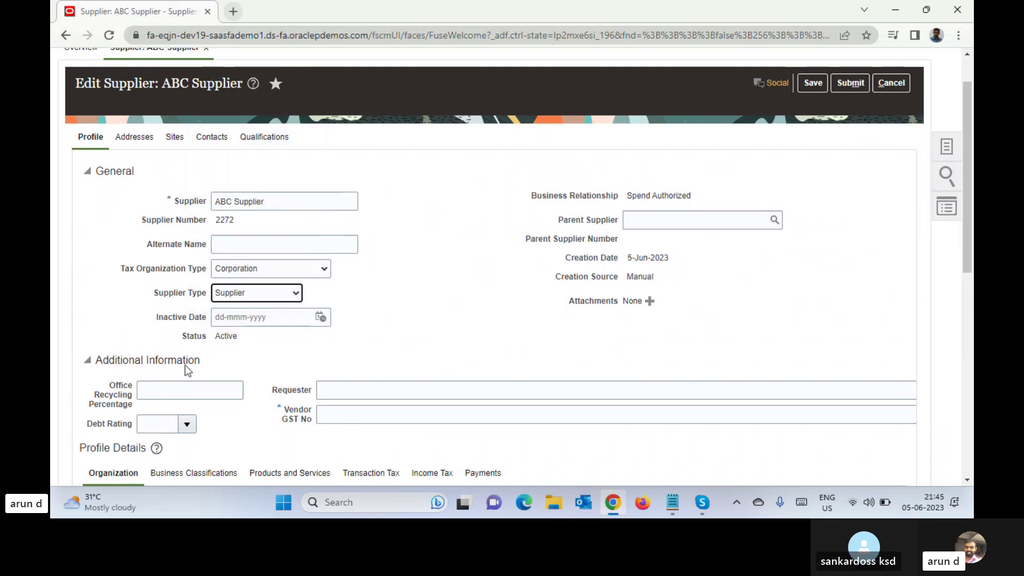
click(164, 293)
click(409, 312)
drag(972, 226, 971, 292)
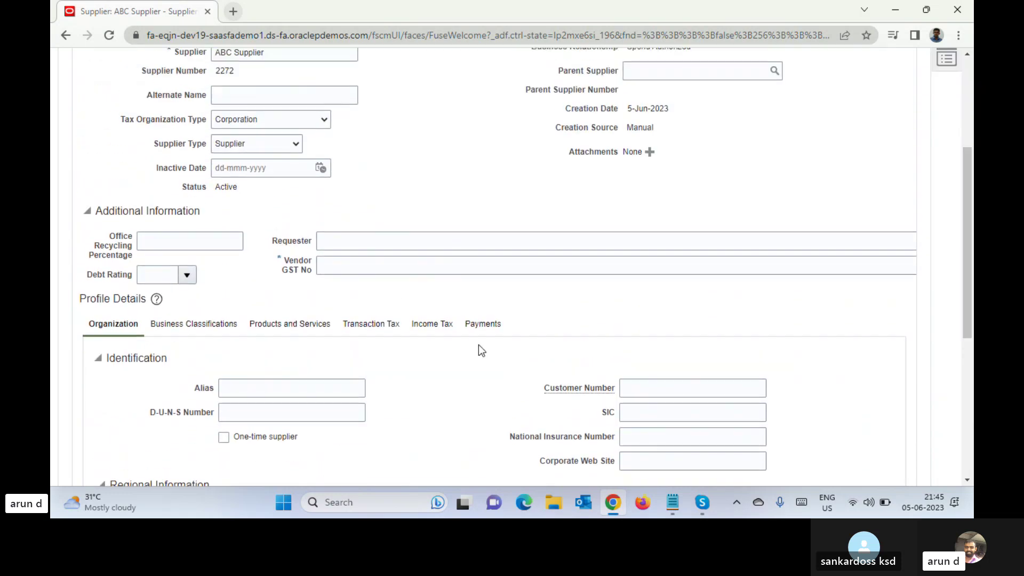
click(355, 265)
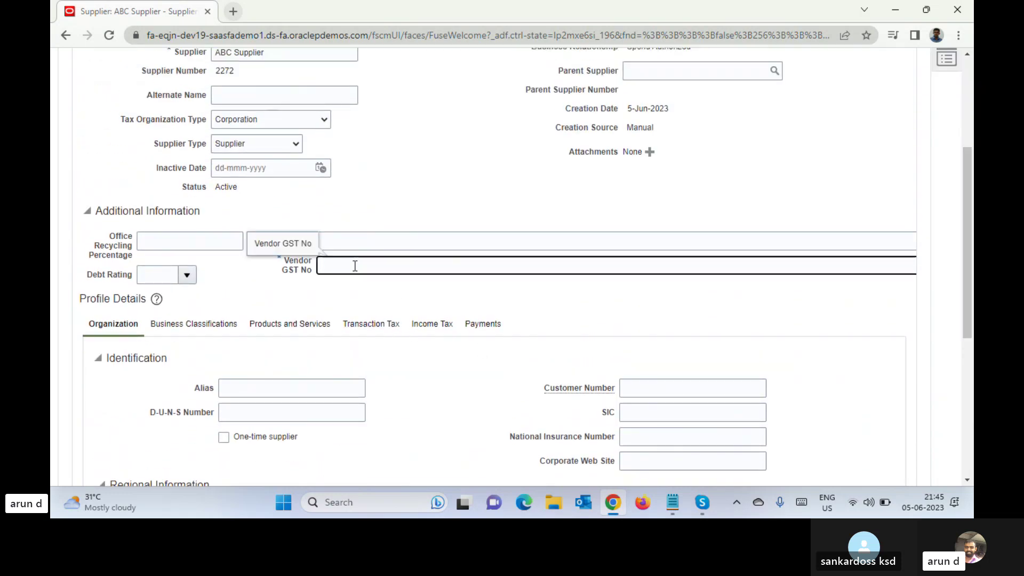
text(23)
text(ASSD)
text(FA90)
text(23E)
text(Z1A)
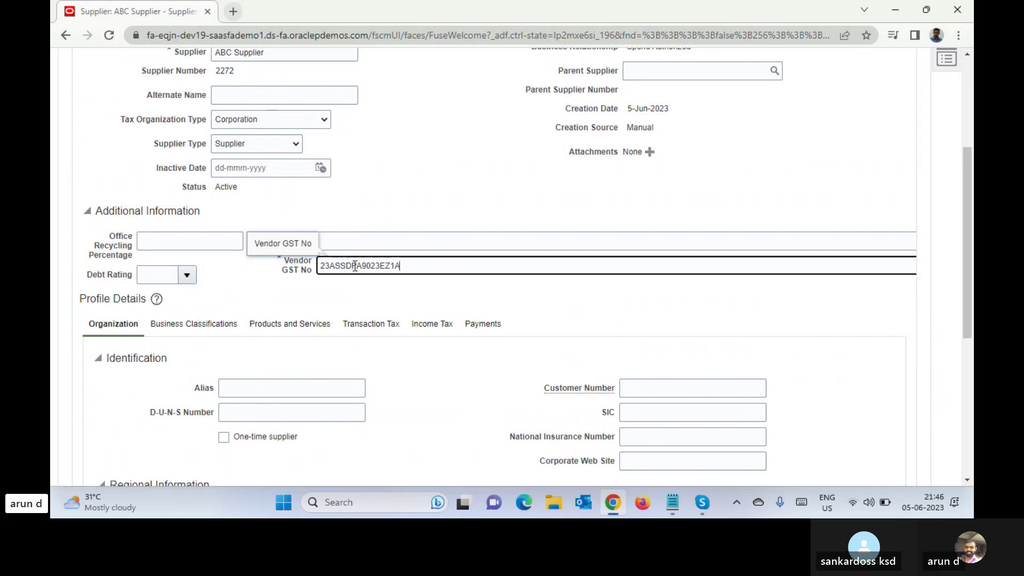
click(372, 176)
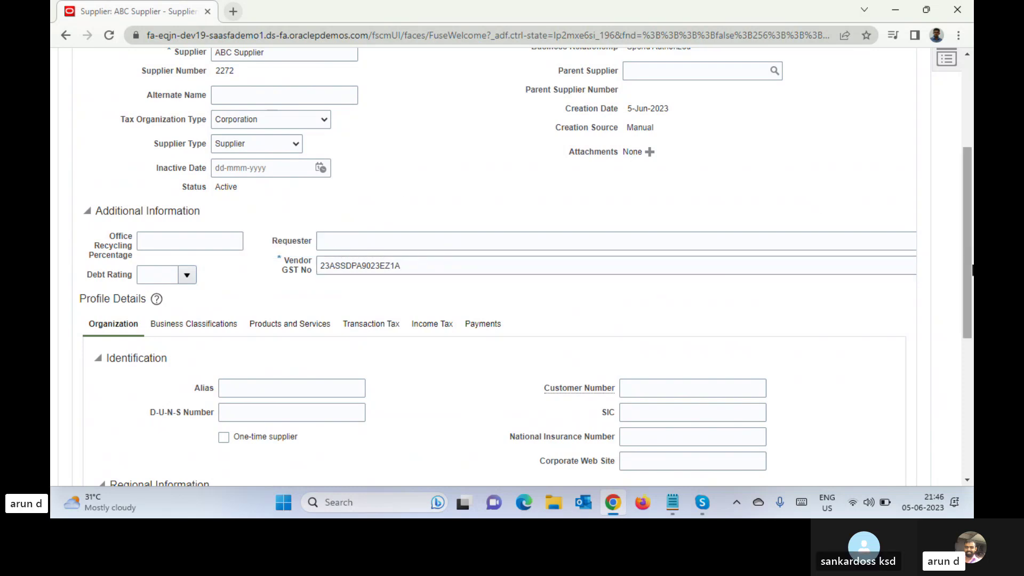
Step: Examine the organization profile details of ABC Supplier and its transaction tax controls and tax registrations
drag(970, 257, 972, 190)
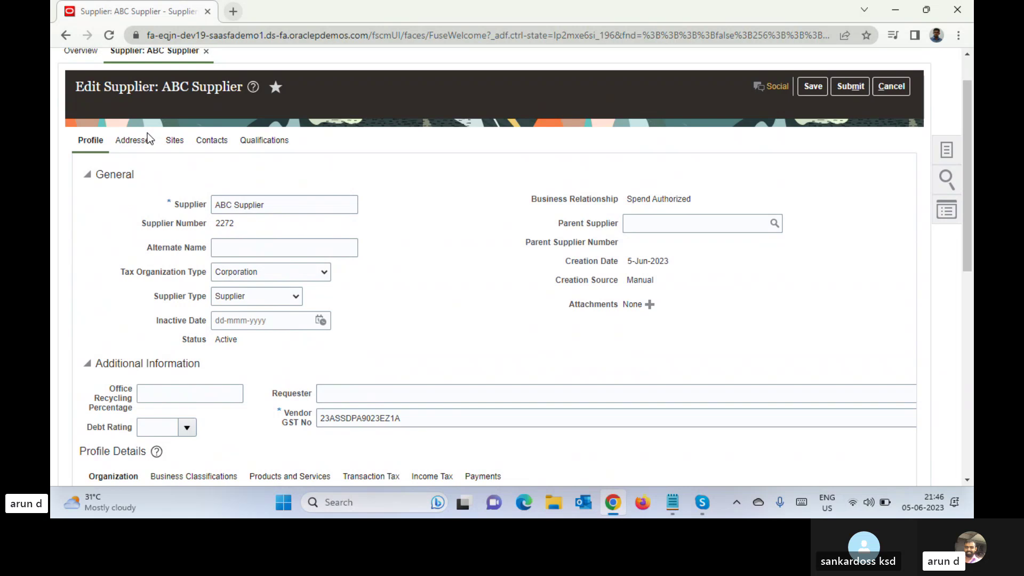
drag(965, 165, 962, 331)
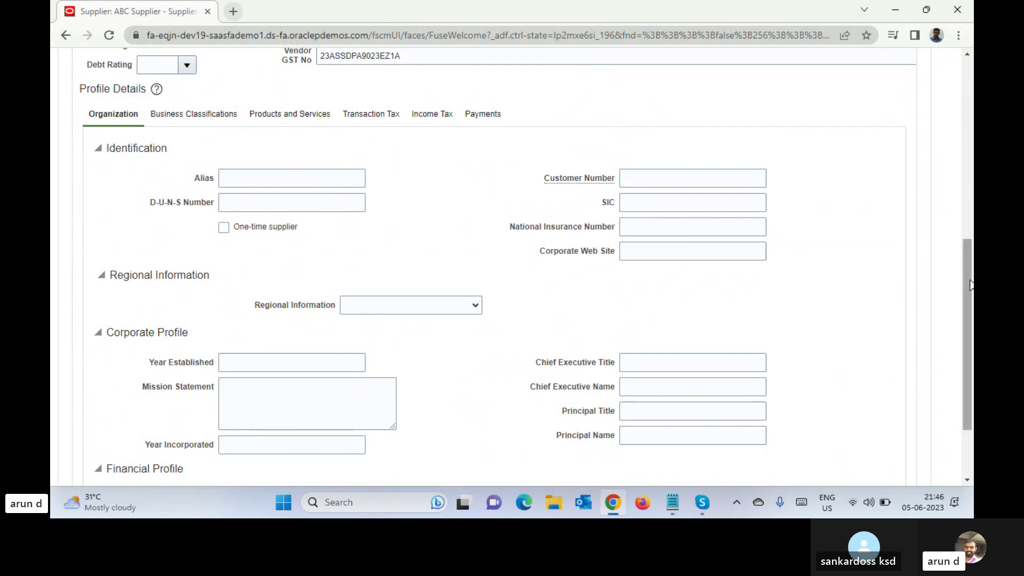
scroll(970, 284, down, 2)
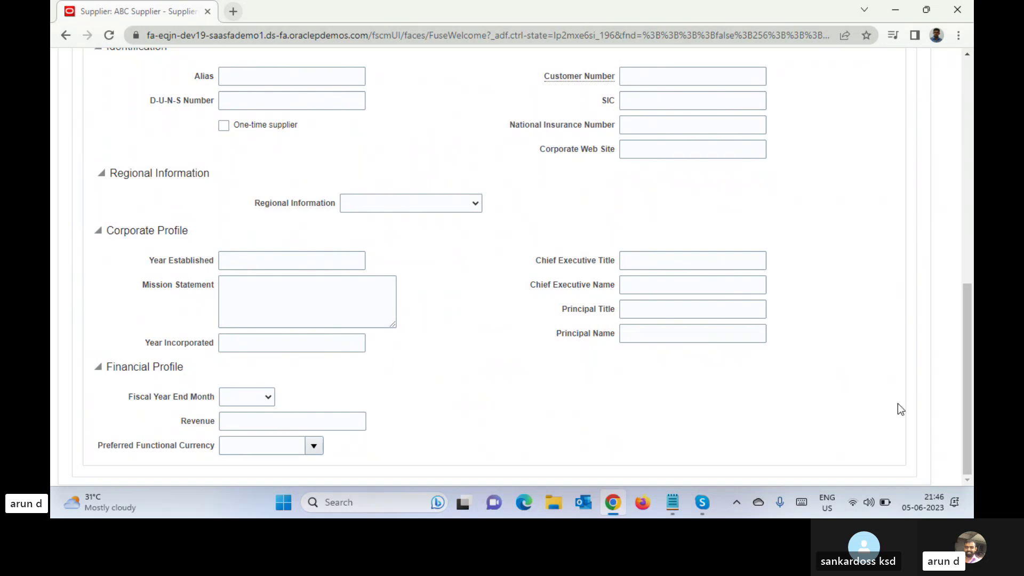
drag(971, 397, 971, 216)
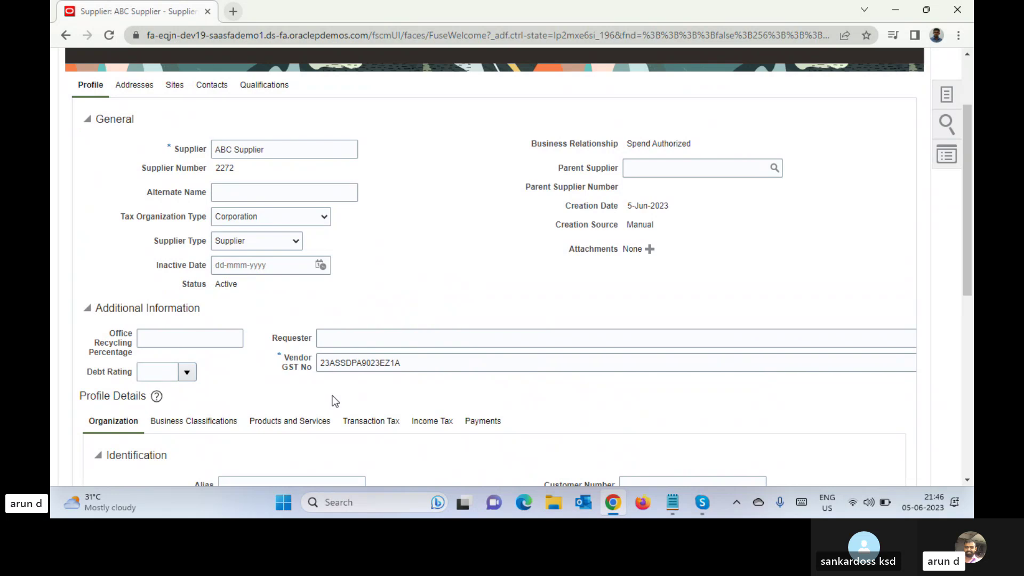
click(373, 420)
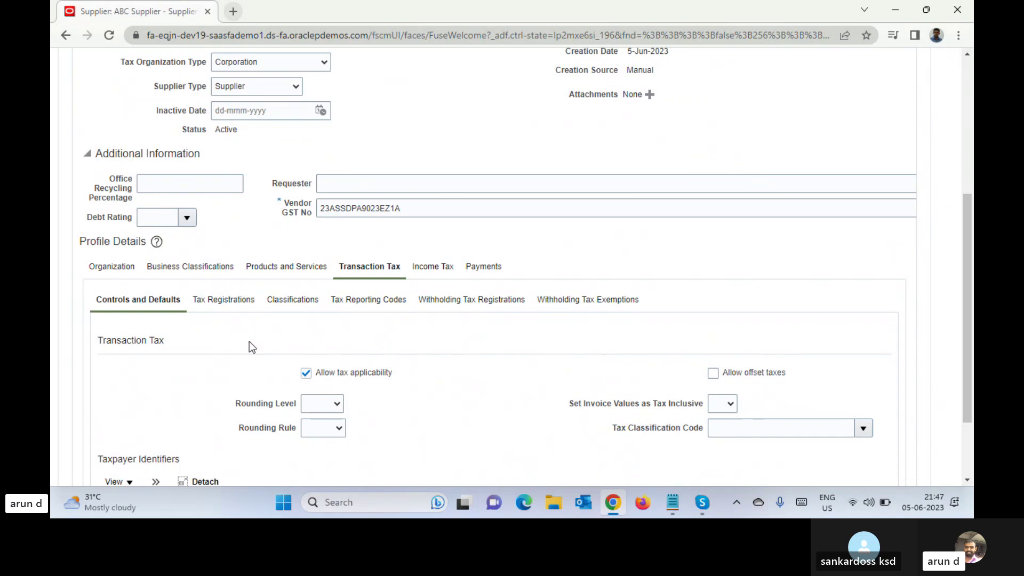
click(220, 302)
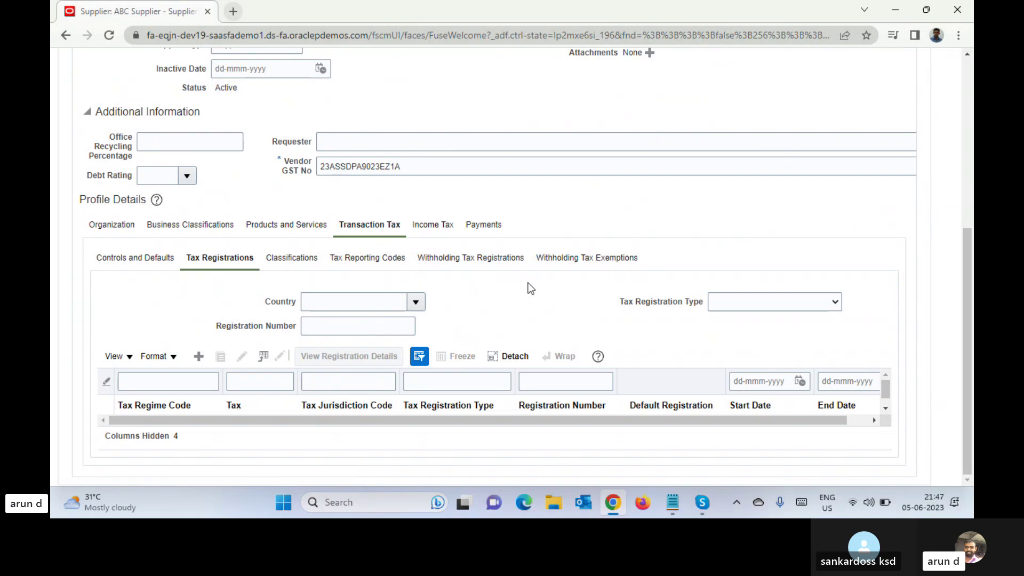
Step: Examine the form for a new withholding tax registration, cancel it, and view the supplier's payment methods
click(488, 255)
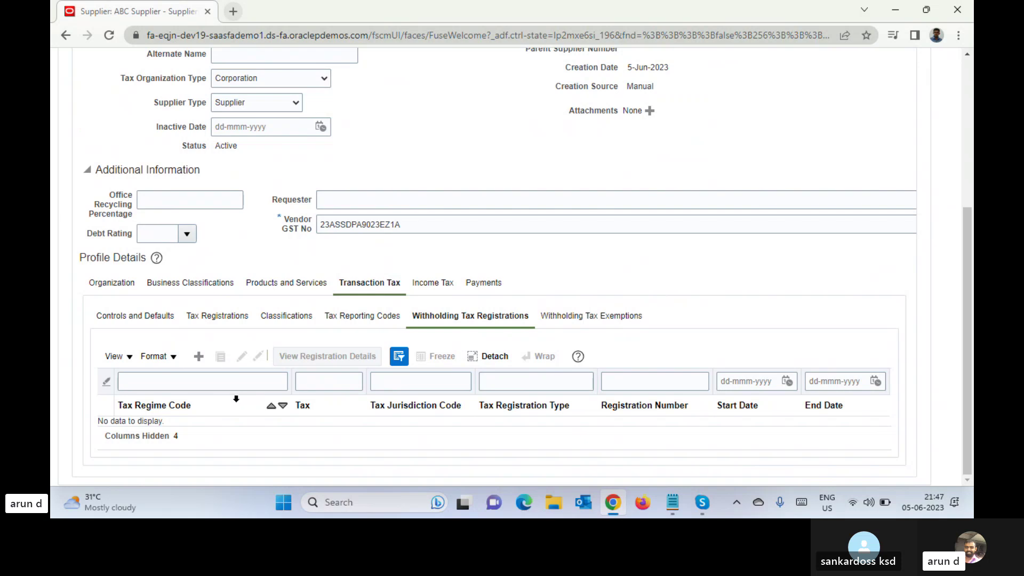
click(198, 358)
click(204, 358)
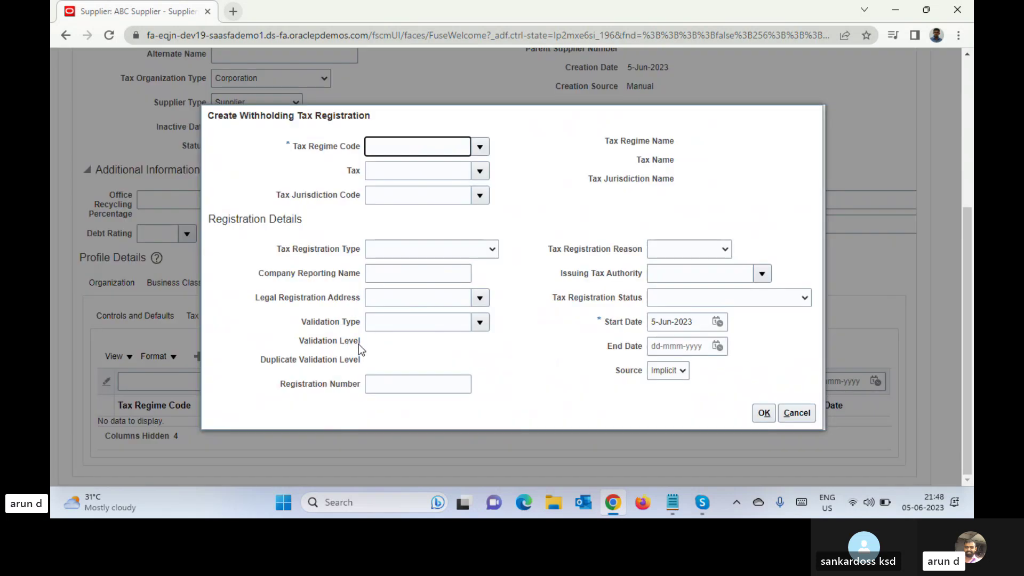
click(399, 386)
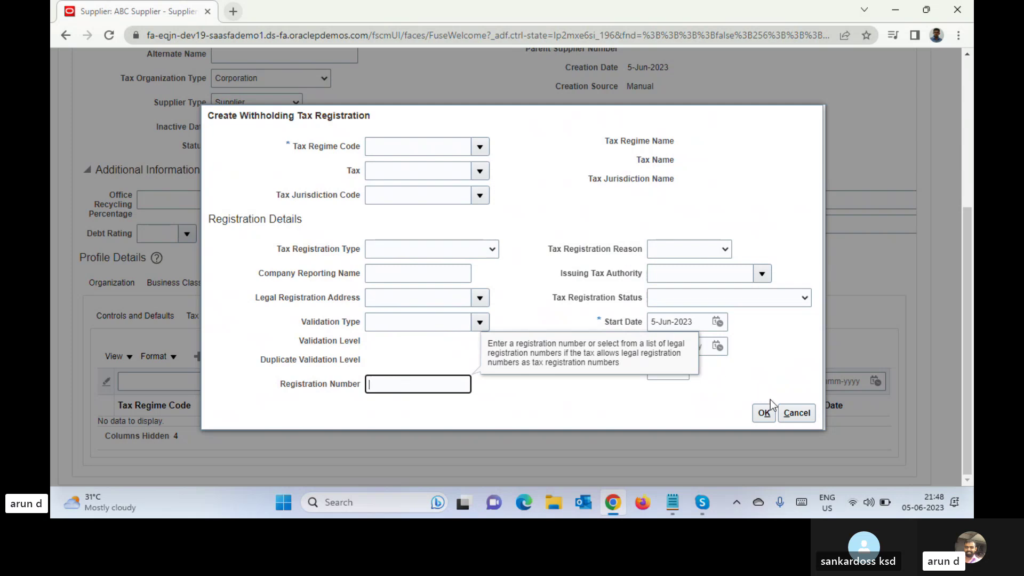
click(793, 414)
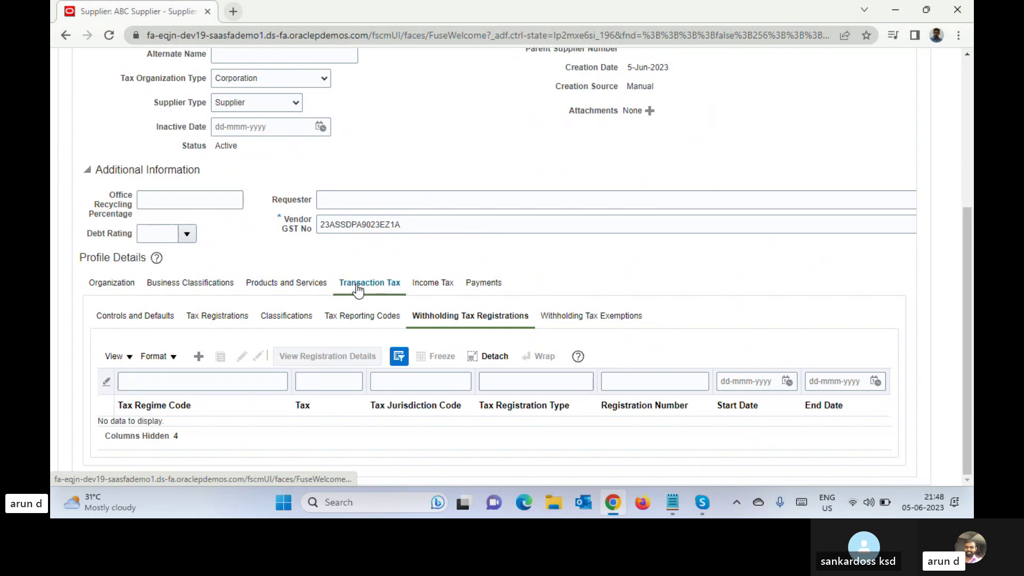
click(481, 283)
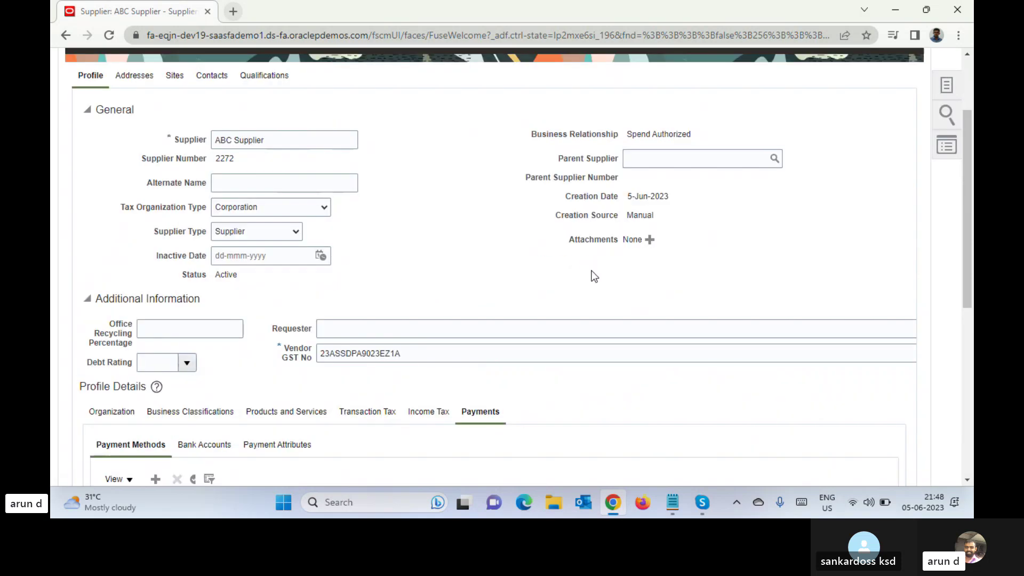
scroll(688, 369, down, 5)
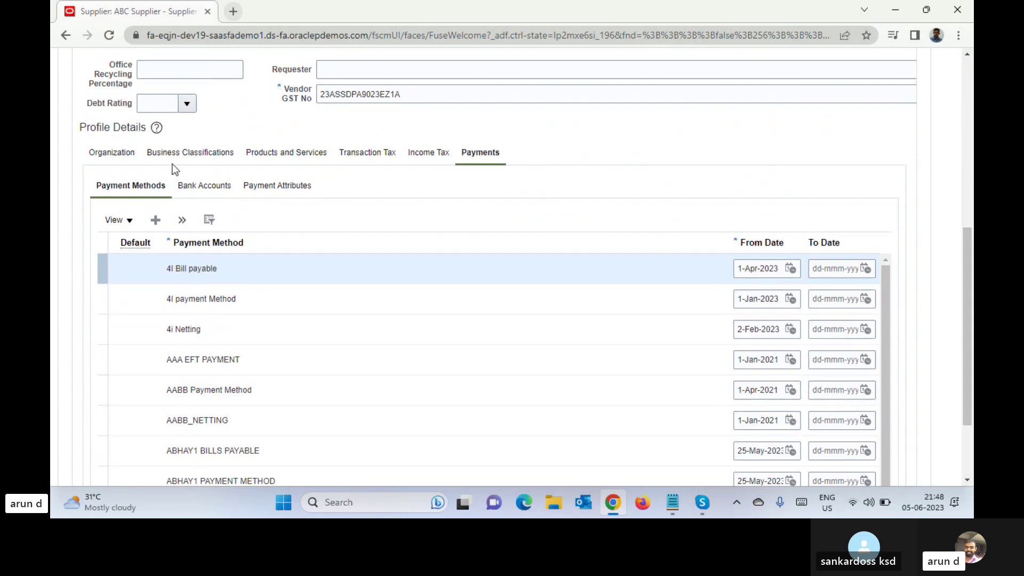
click(204, 186)
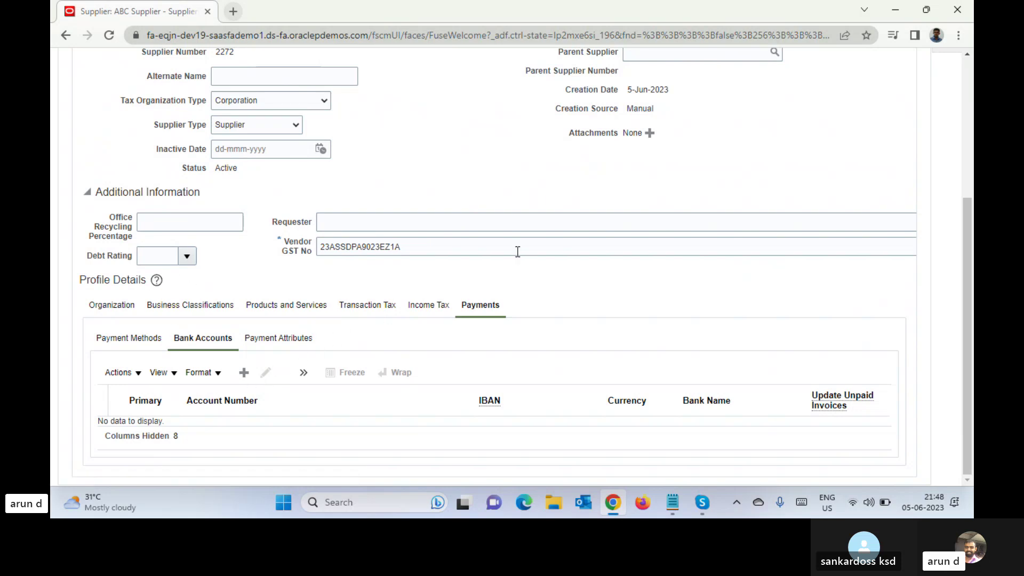
scroll(971, 330, up, 4)
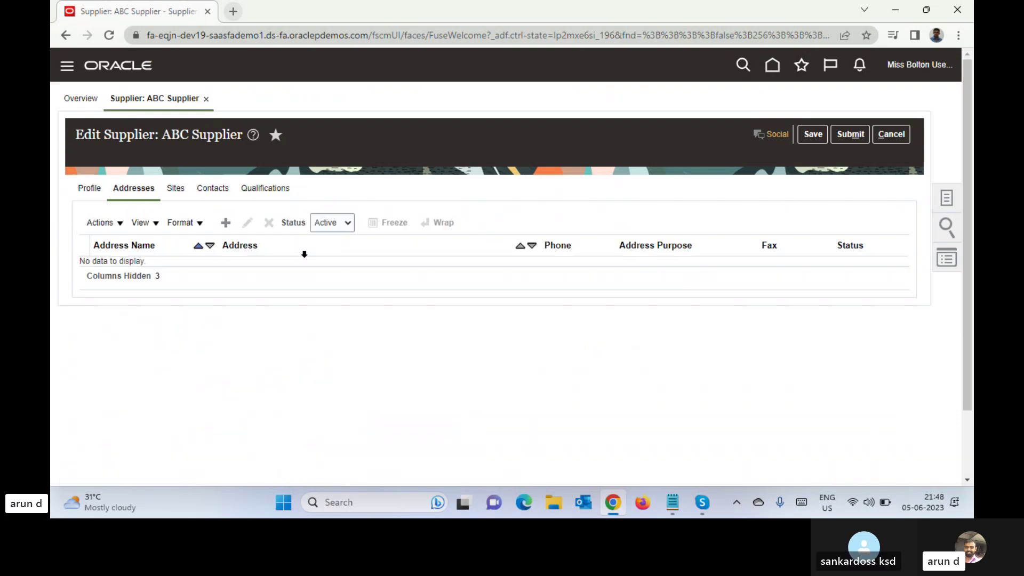
Step: Create a new address for ABC Supplier named Main Office with India as the country
click(226, 222)
click(250, 195)
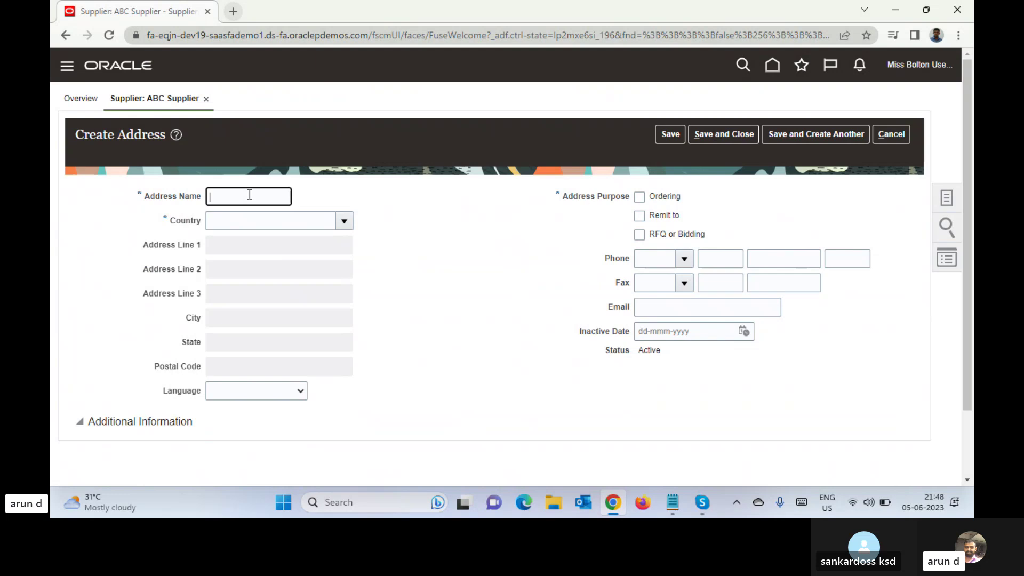
text(Main Office)
key(Tab)
text(India)
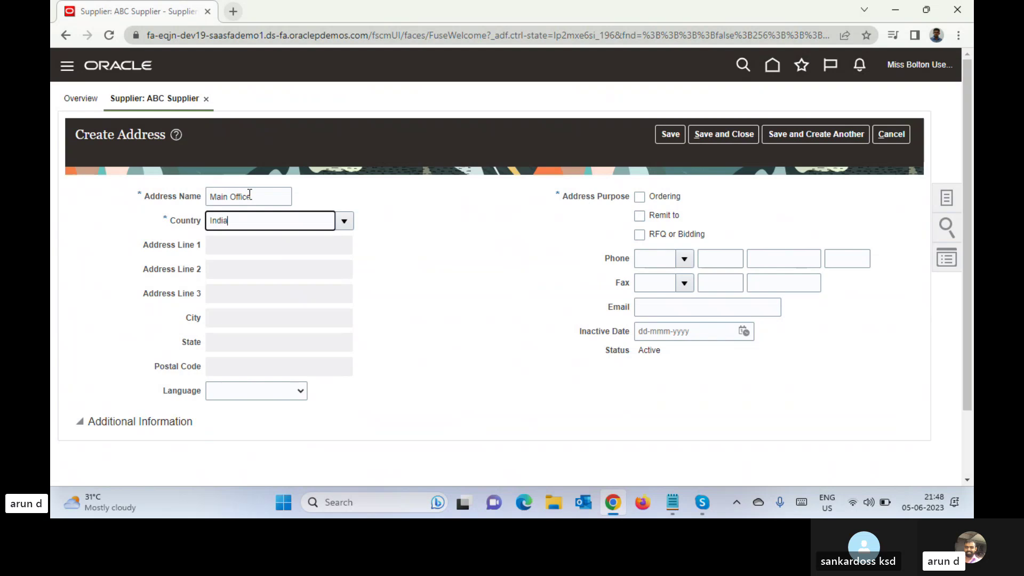
key(Tab)
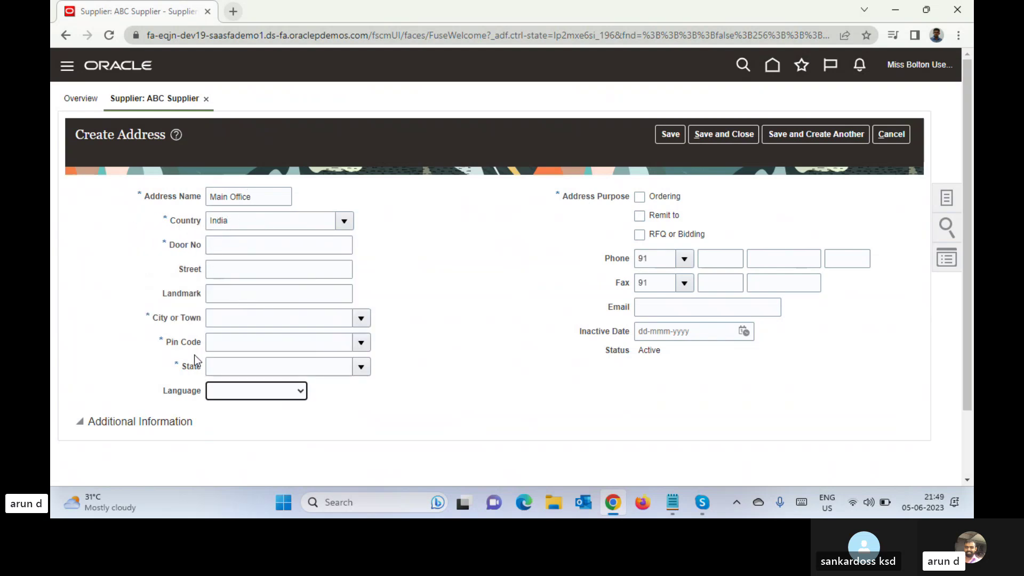
Step: Enter the door number of the Main Office address, leaving the street and landmark empty
click(225, 241)
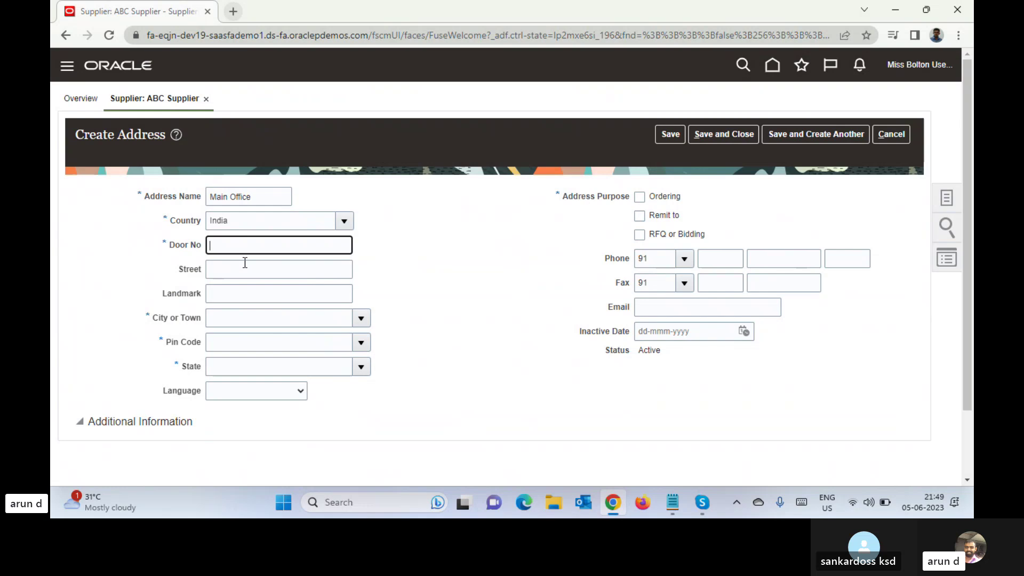
click(257, 218)
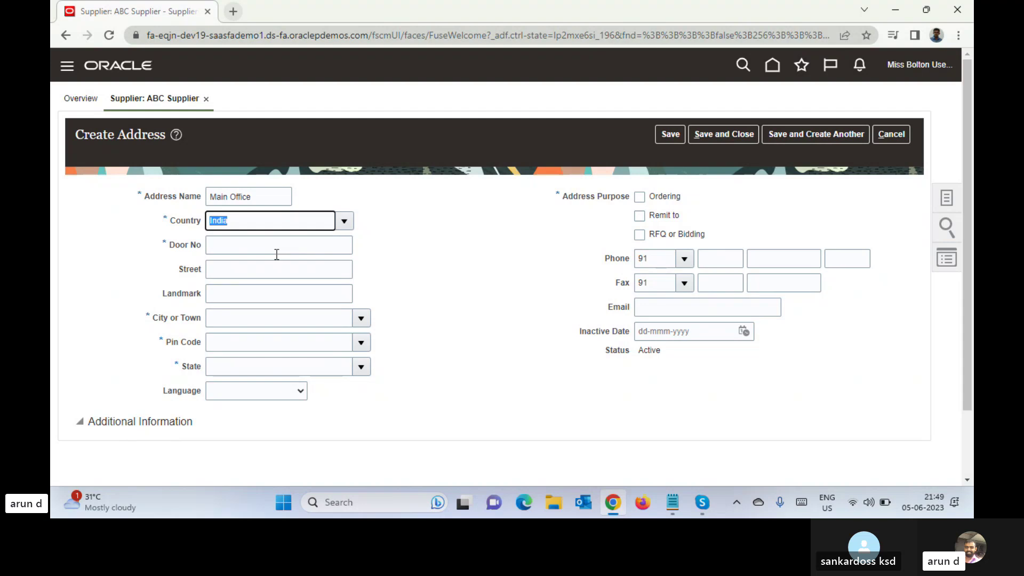
click(219, 245)
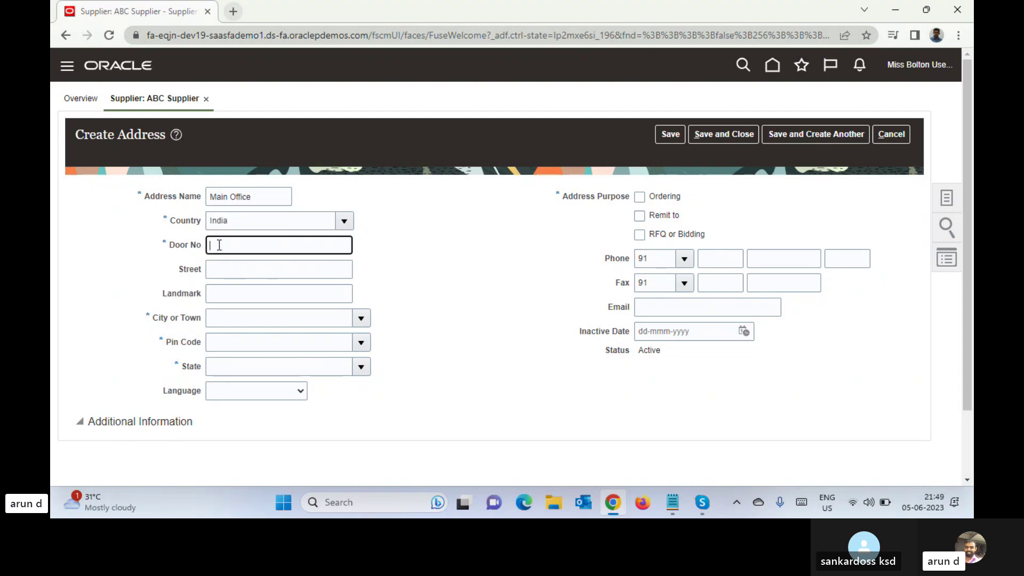
text(12)
key(Tab)
key(Tab)
key(Tab)
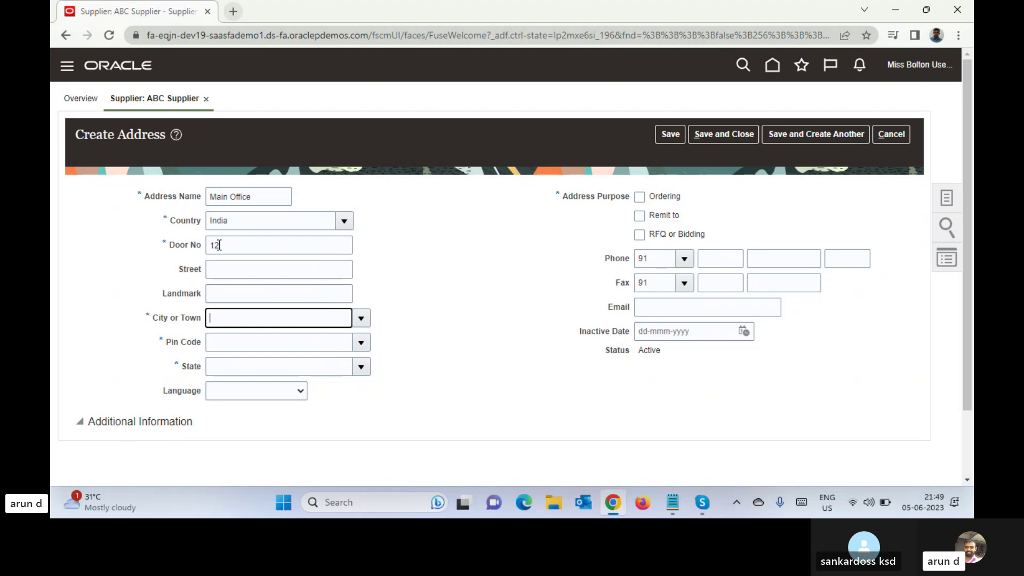
Step: Find and select Chennai, Tamil Nadu as the city or town of the Main Office address
text(Chen)
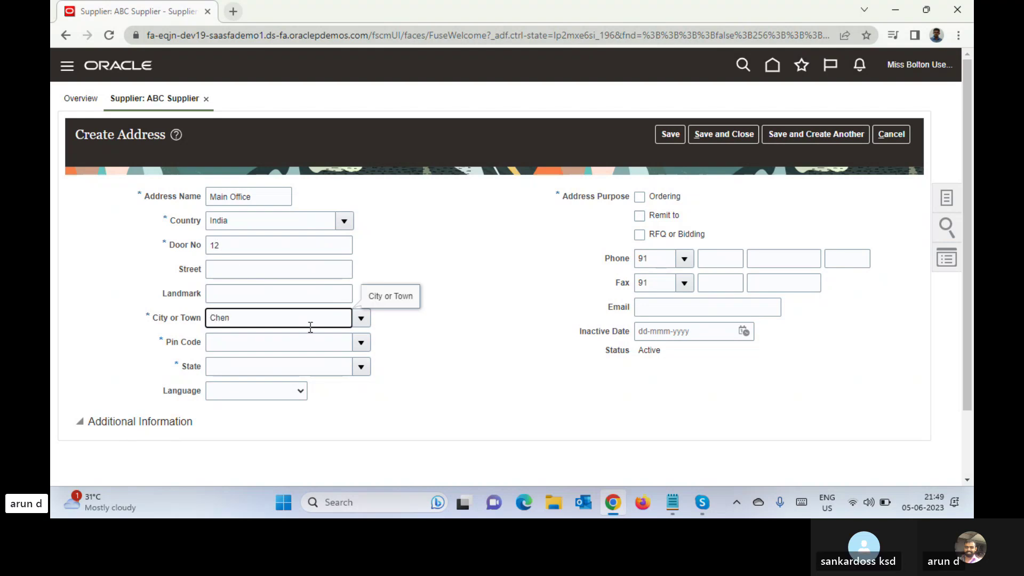
key(Tab)
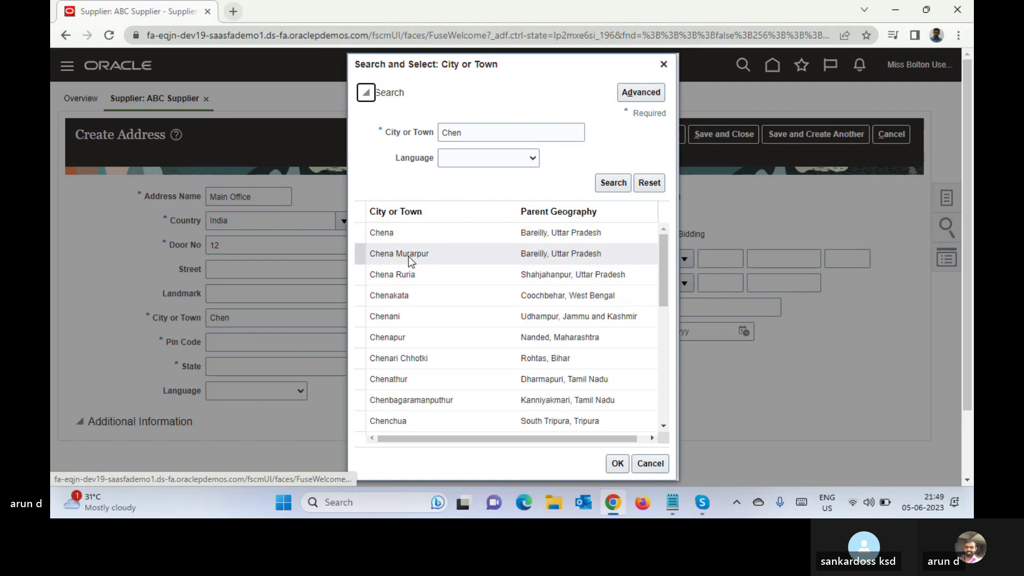
click(484, 131)
text(n)
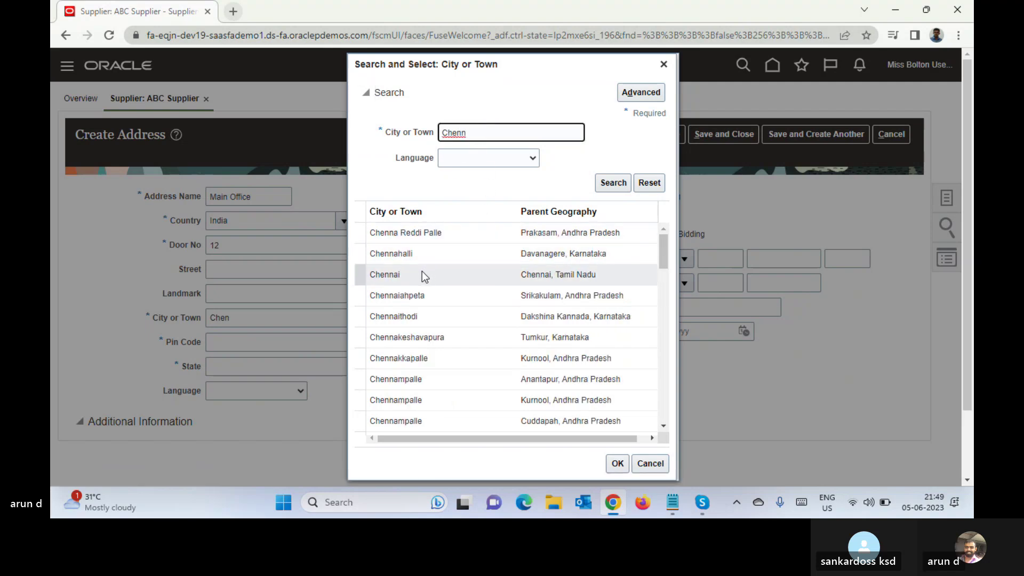
double_click(422, 274)
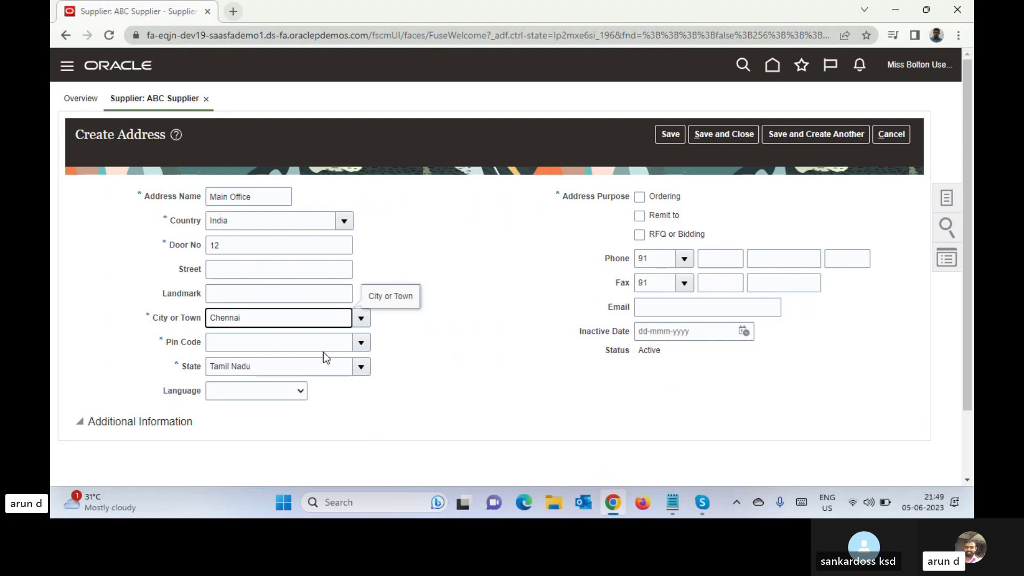
Step: Enter the postal pin code of the Main Office address and select it from the matching Chennai entries
click(363, 344)
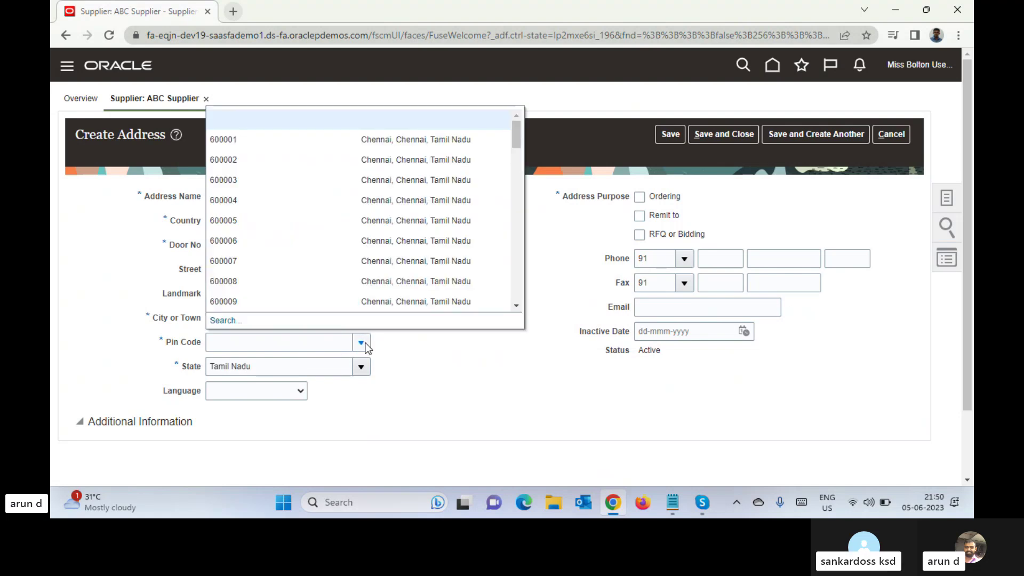
click(300, 343)
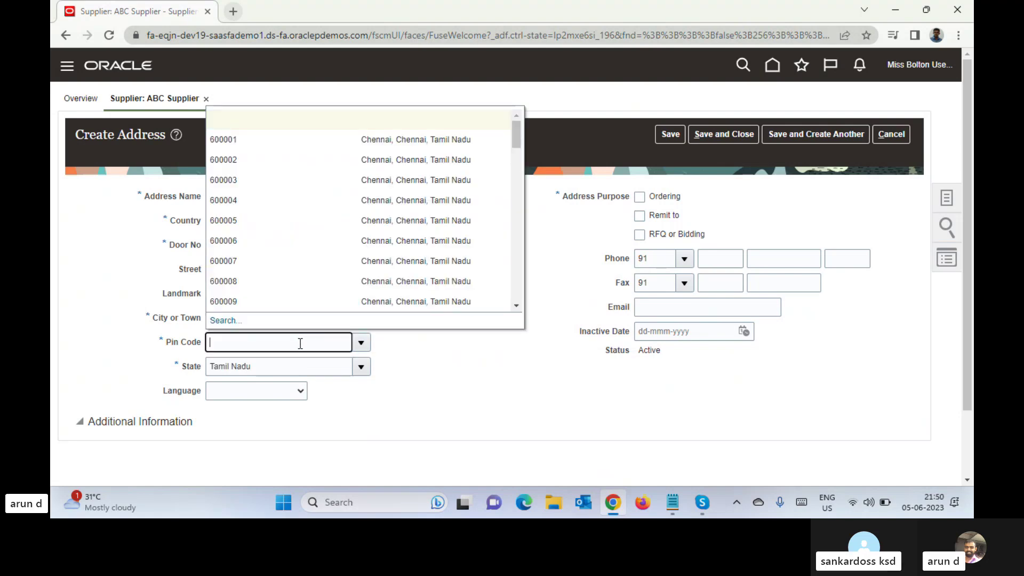
text(6000)
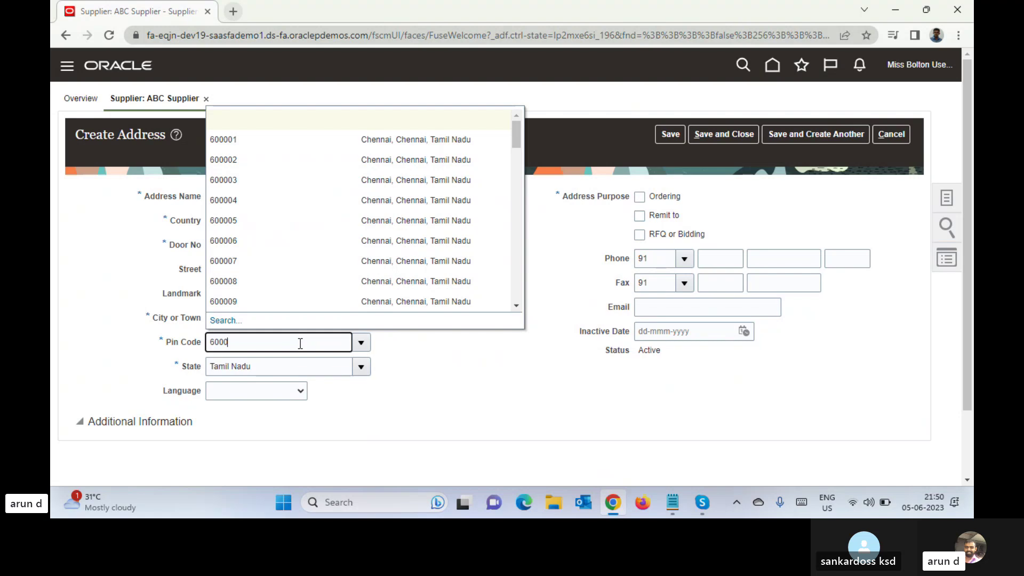
text(40)
key(Tab)
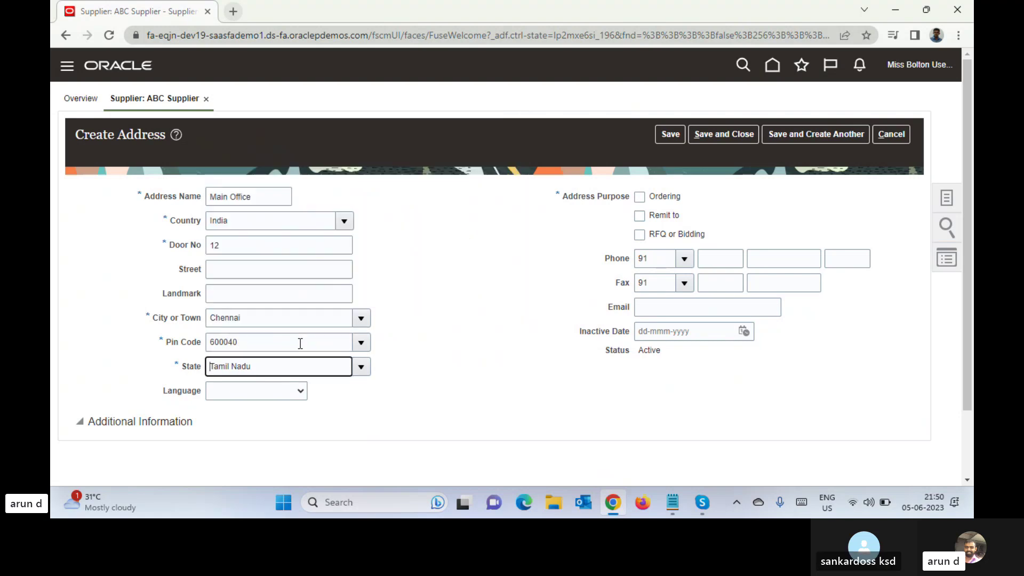
click(356, 342)
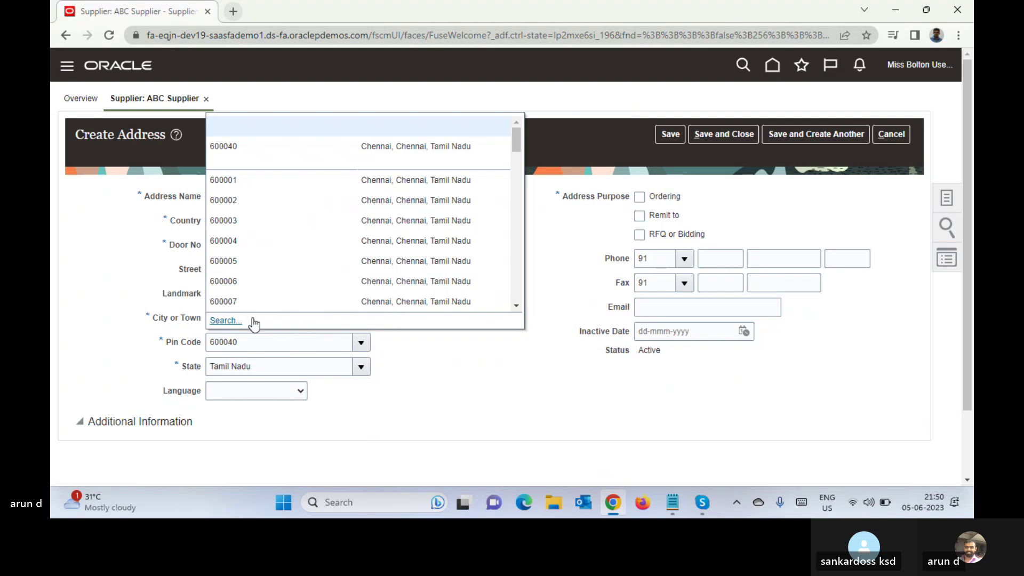
click(277, 148)
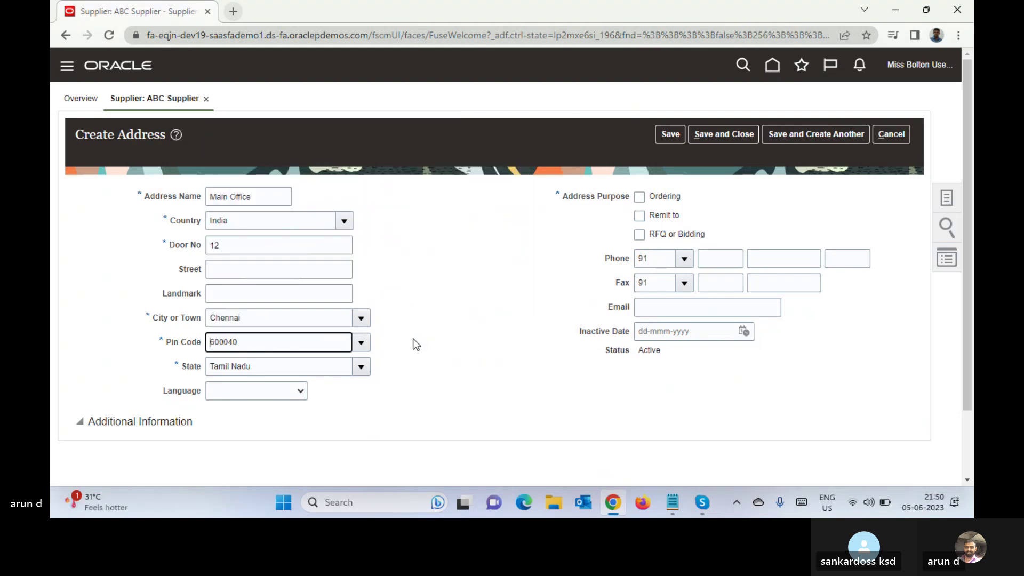
click(459, 397)
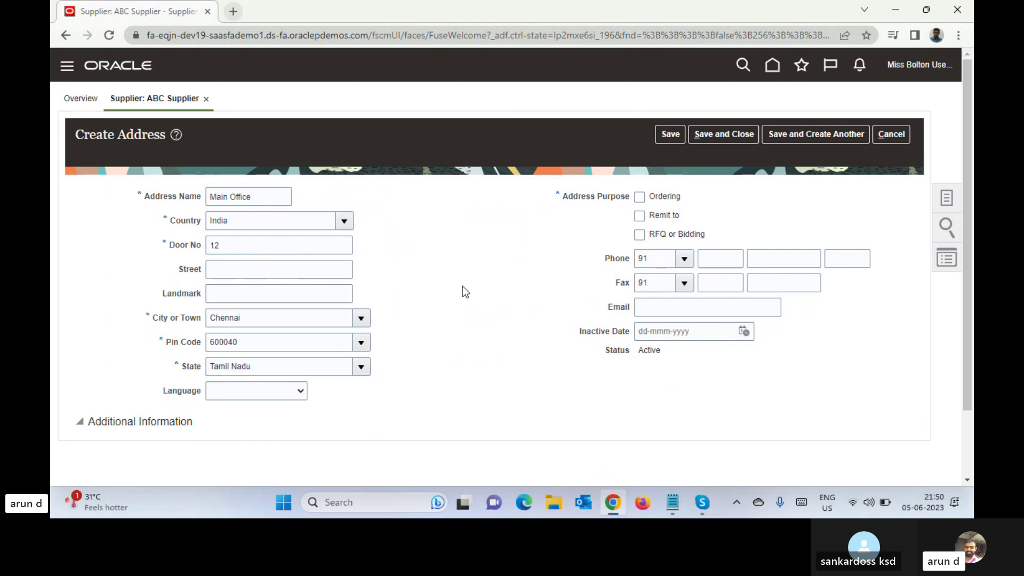
Step: Assign the Ordering and Remit to purposes to the Main Office address and save it
click(640, 197)
click(640, 216)
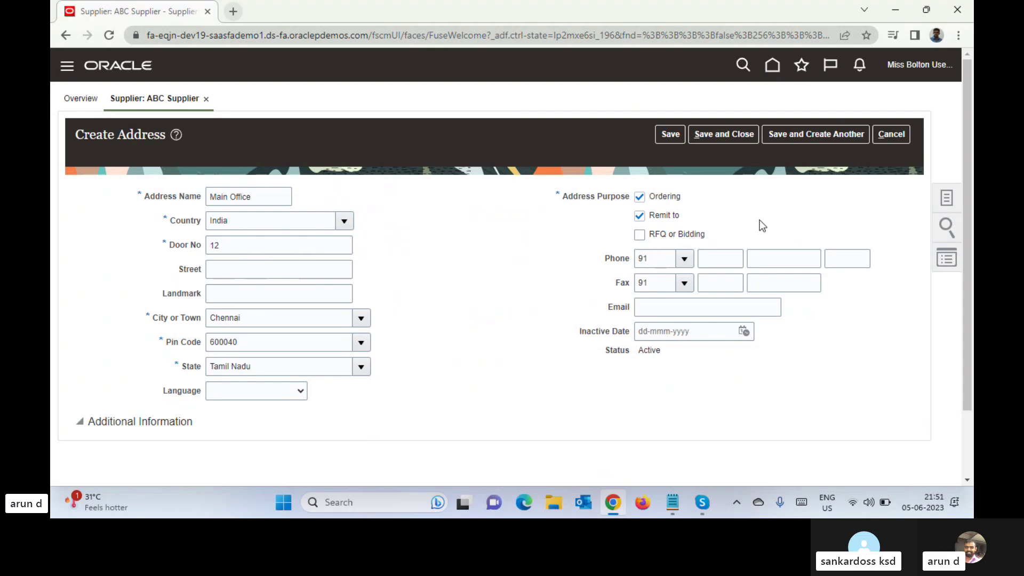
drag(966, 156, 966, 173)
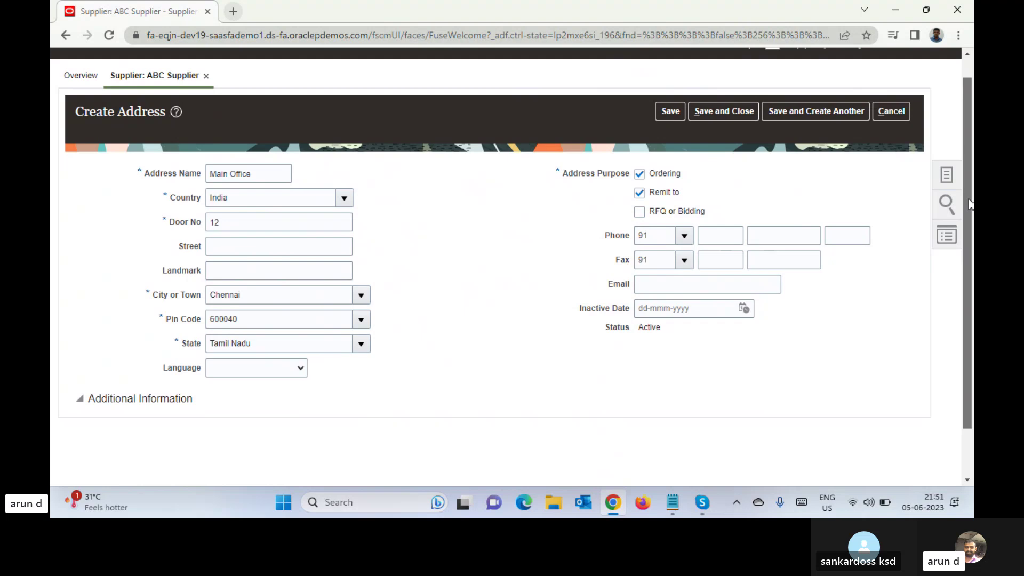
drag(966, 248, 971, 293)
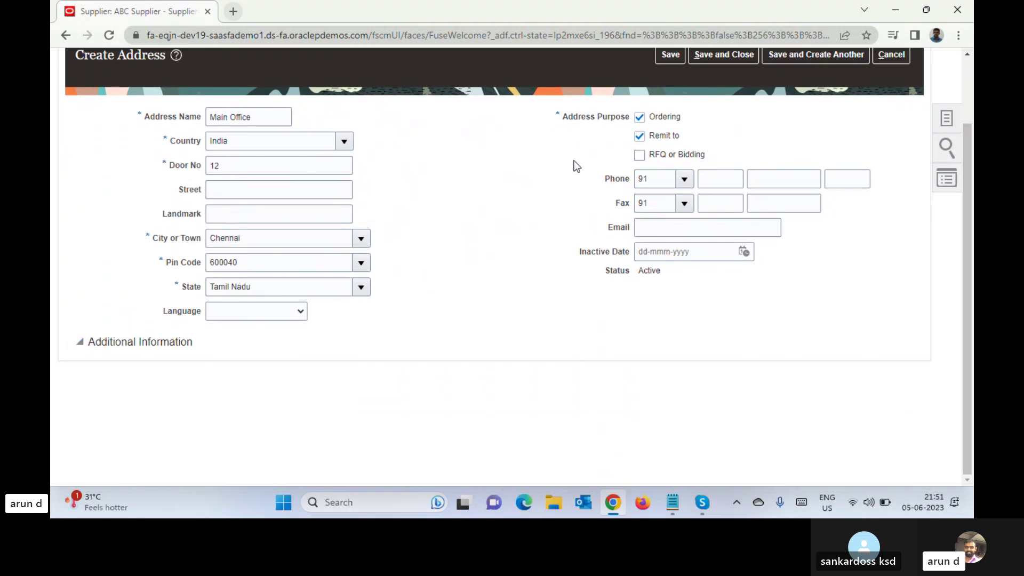
click(668, 53)
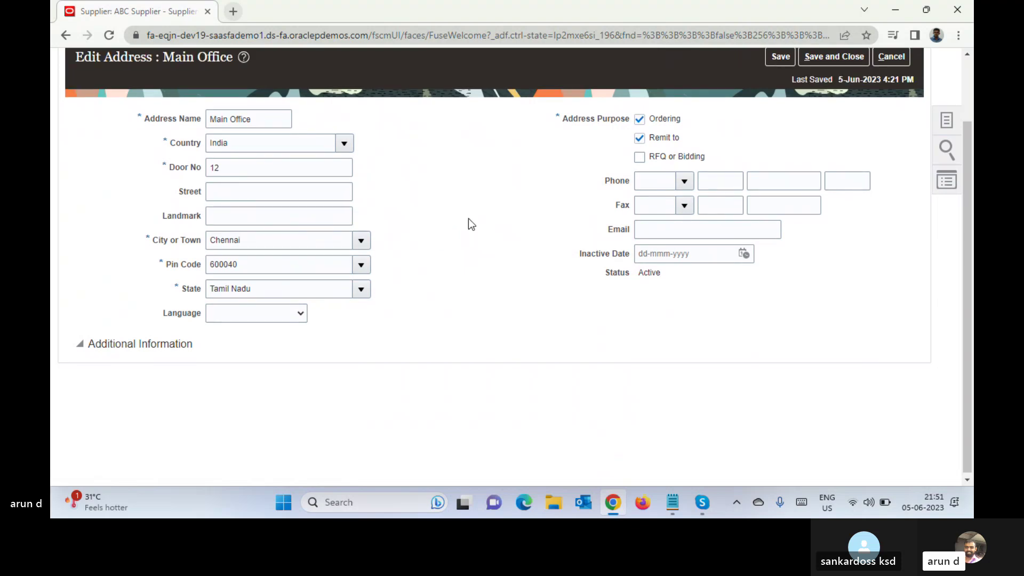
Step: Save and close the Main Office address, and view the supplier's sites before returning to its addresses
click(81, 343)
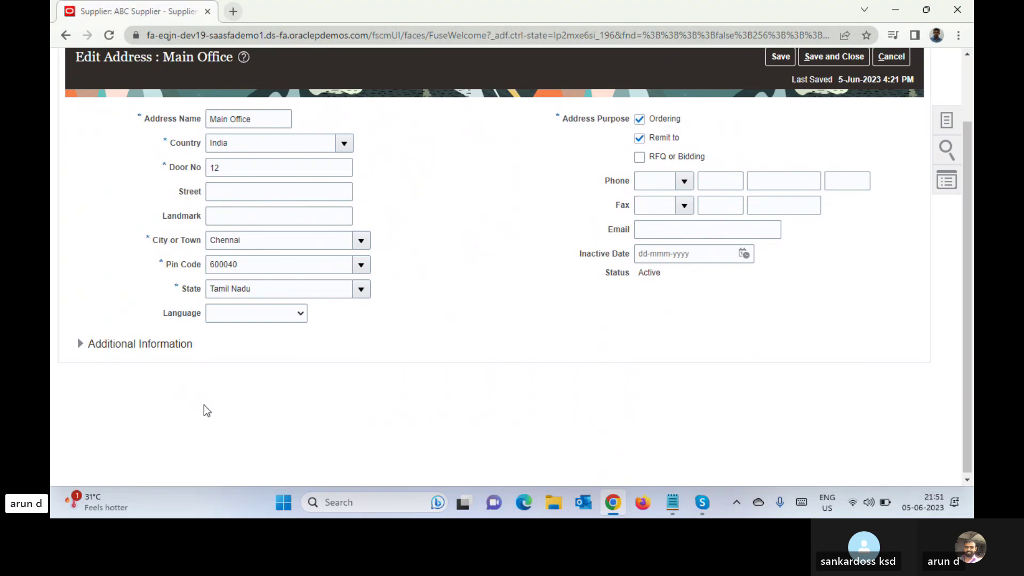
click(80, 344)
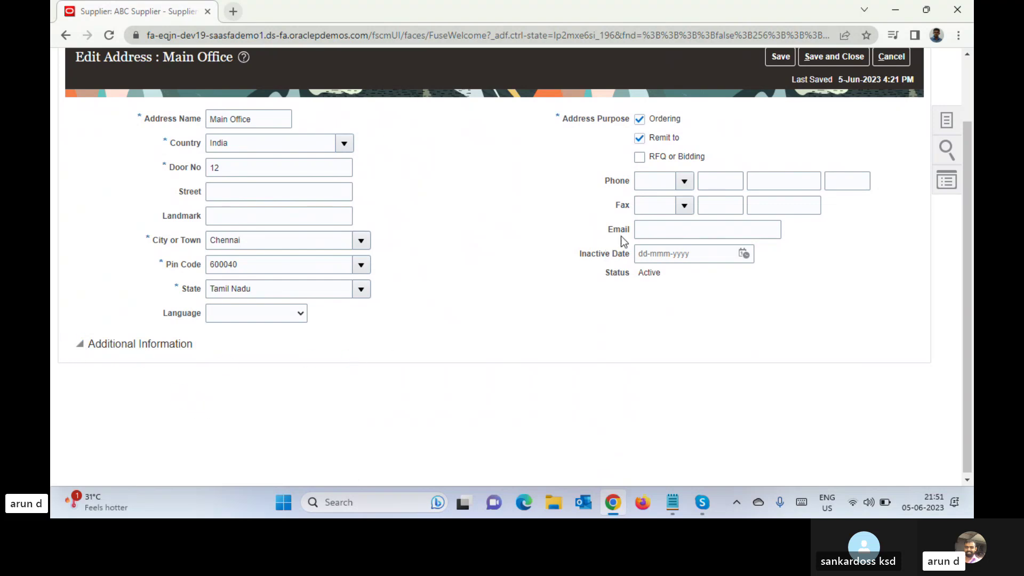
click(828, 56)
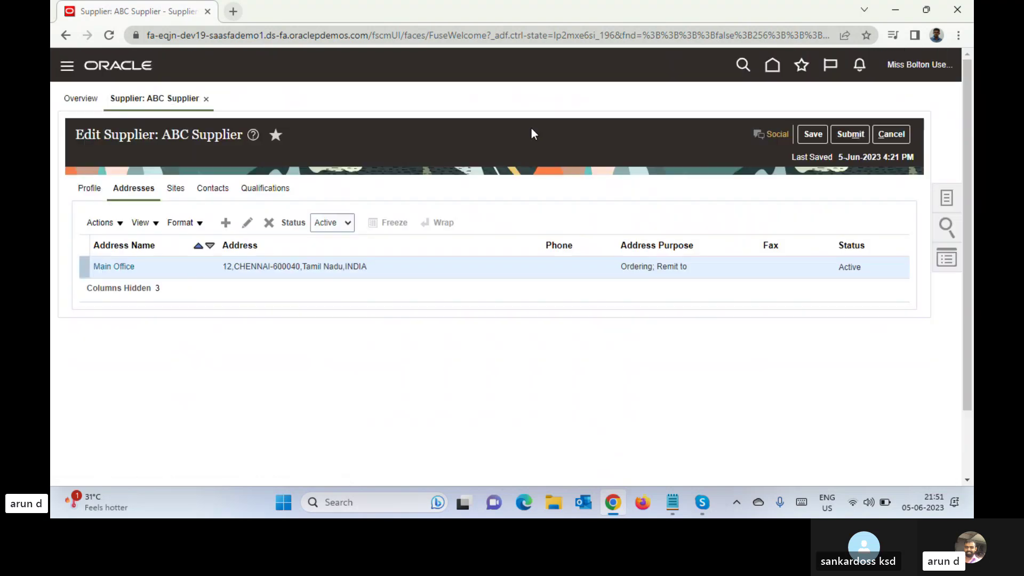
click(175, 189)
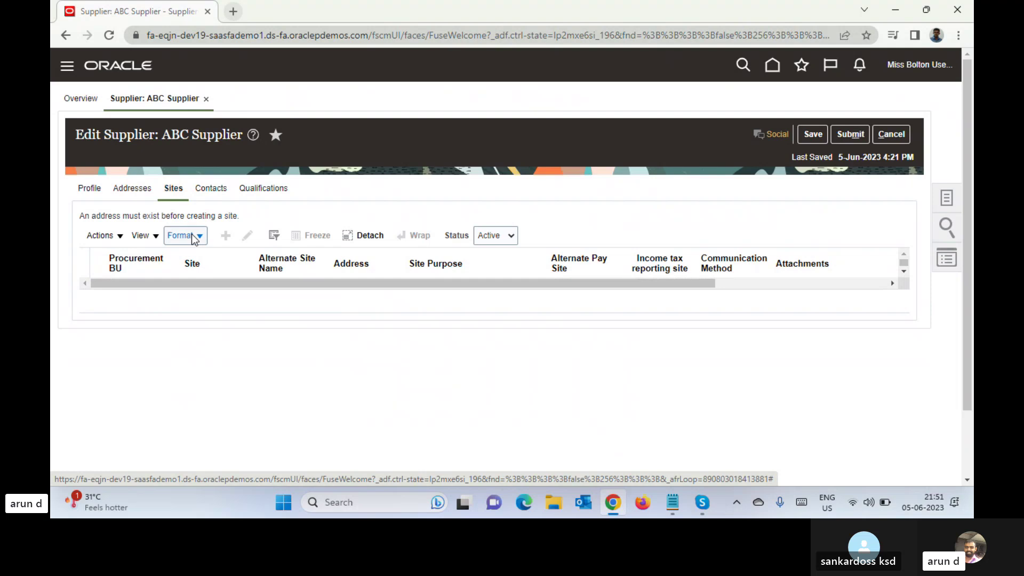
click(128, 189)
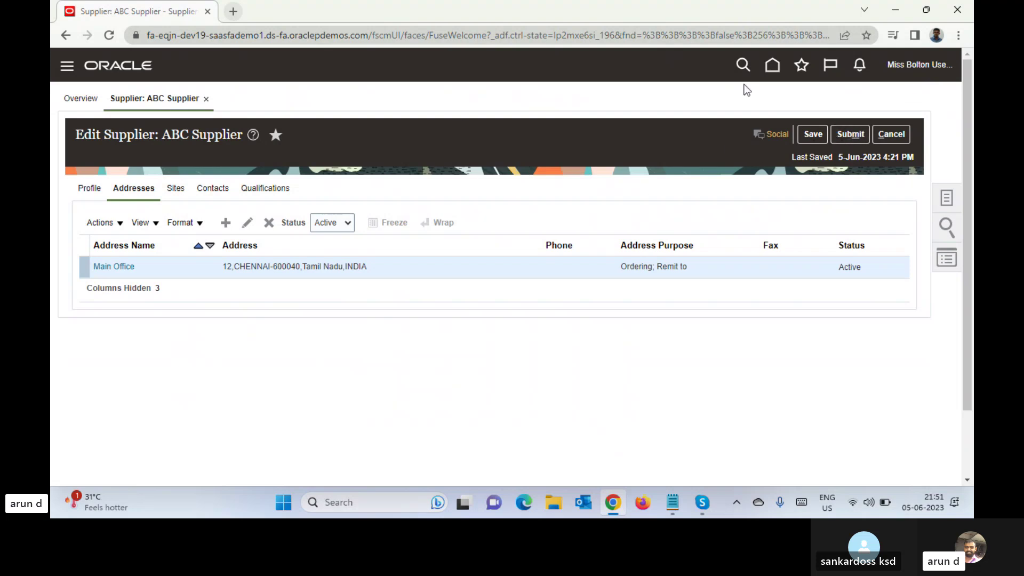
Step: Duplicate the browser tab and open Setup and Maintenance in the copy
right_click(146, 11)
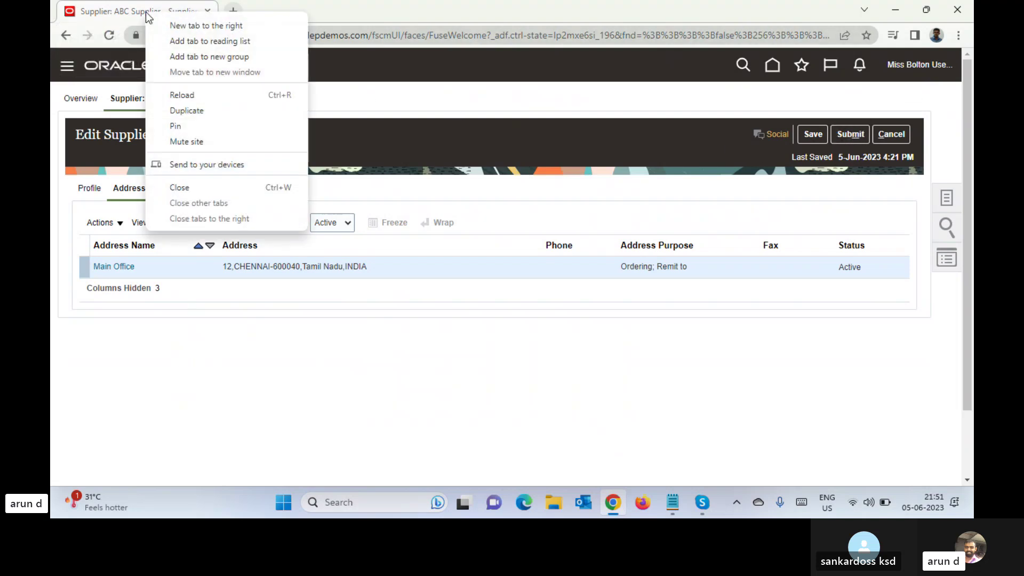
click(194, 114)
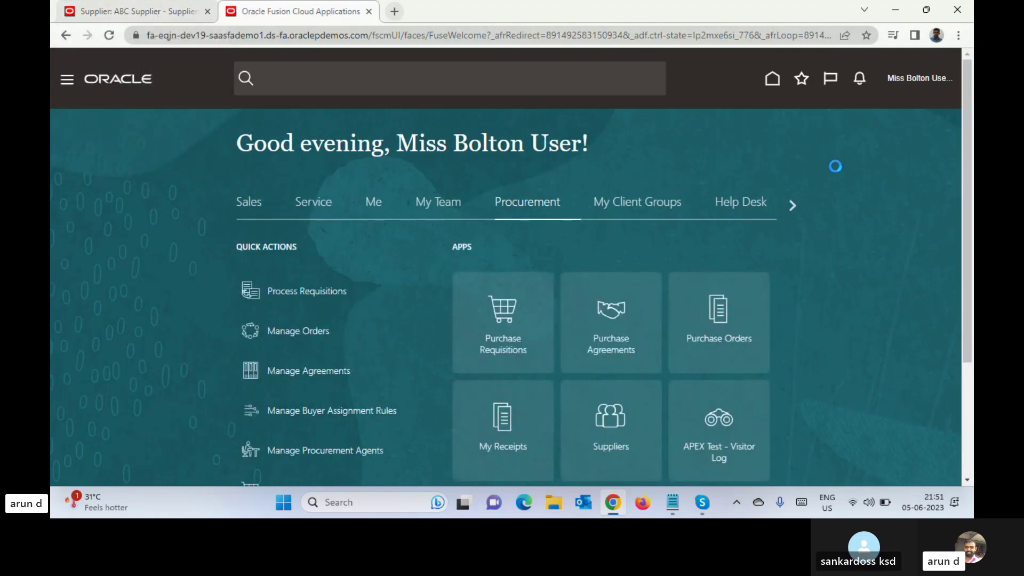
click(923, 85)
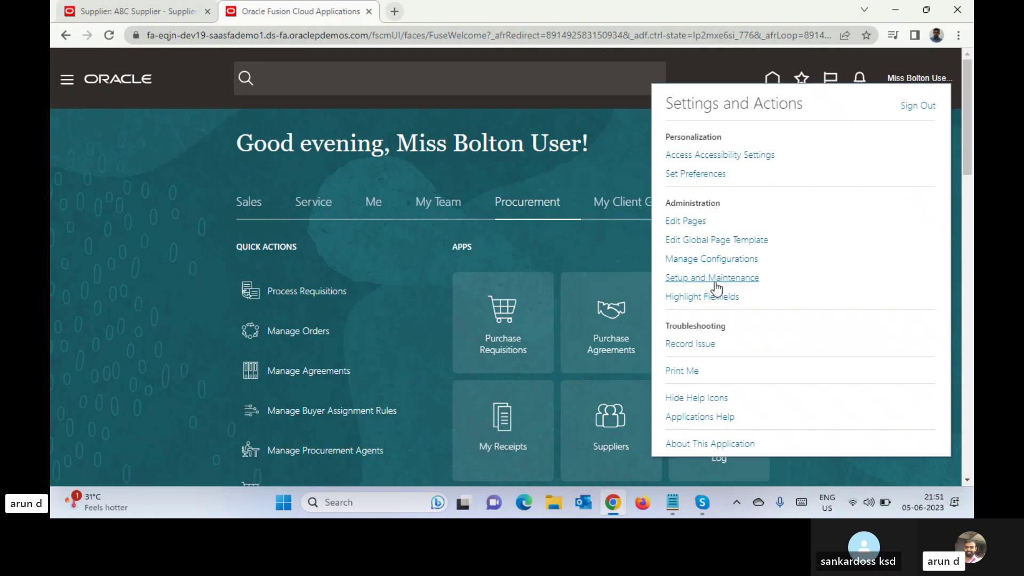
click(718, 279)
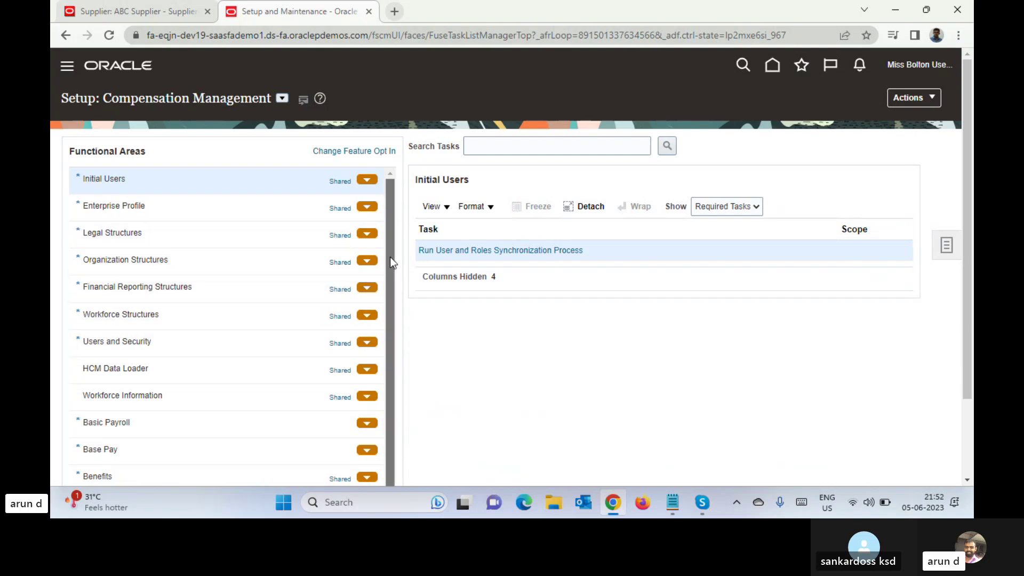
scroll(386, 302, down, 1)
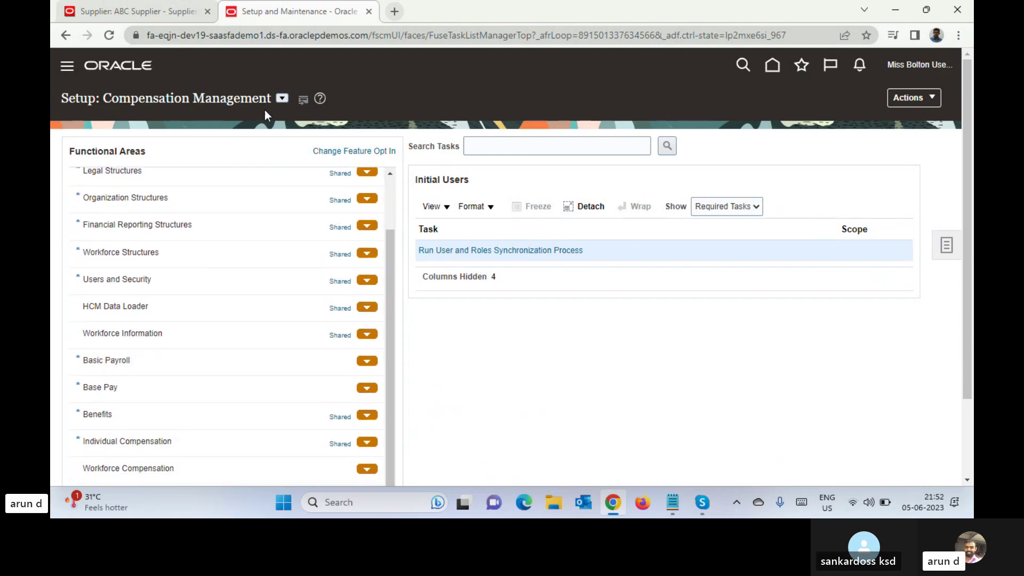
Step: Switch the setup offering from Compensation Management to Procurement
click(281, 100)
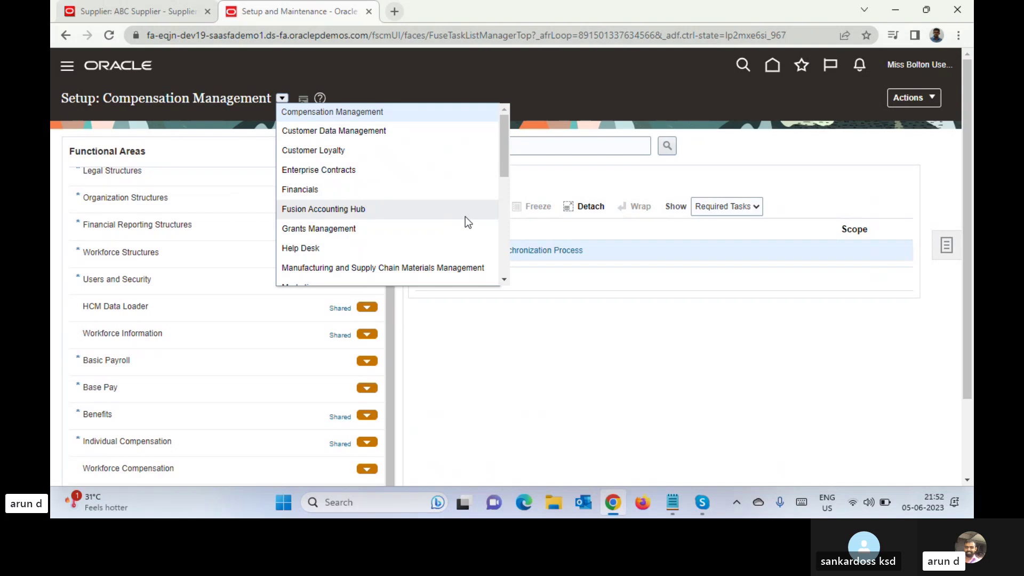
drag(504, 159, 504, 198)
click(425, 218)
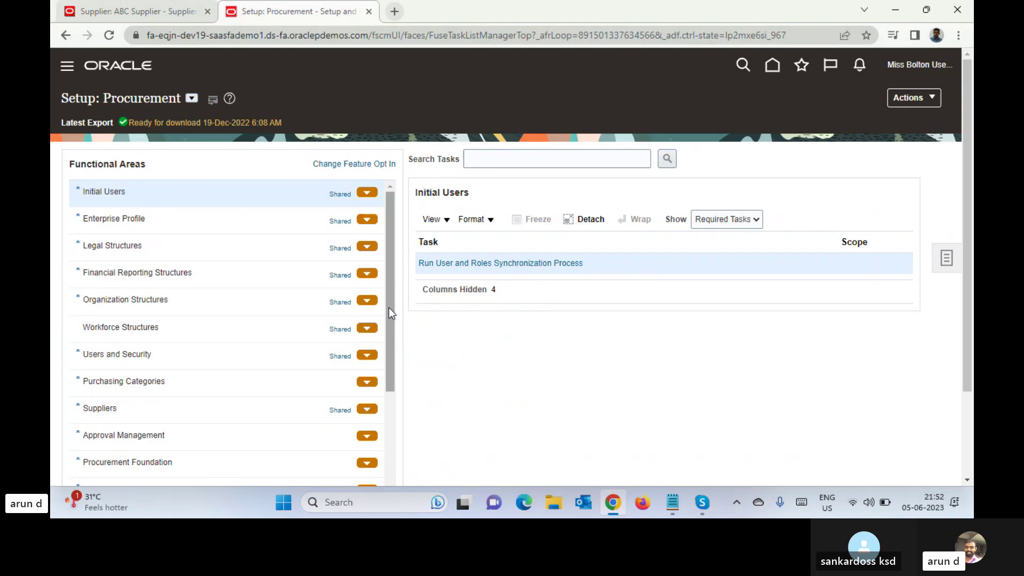
Step: Show the Payables functional area's tasks and open Manage Procurement Agents
scroll(392, 304, down, 2)
scroll(393, 314, down, 5)
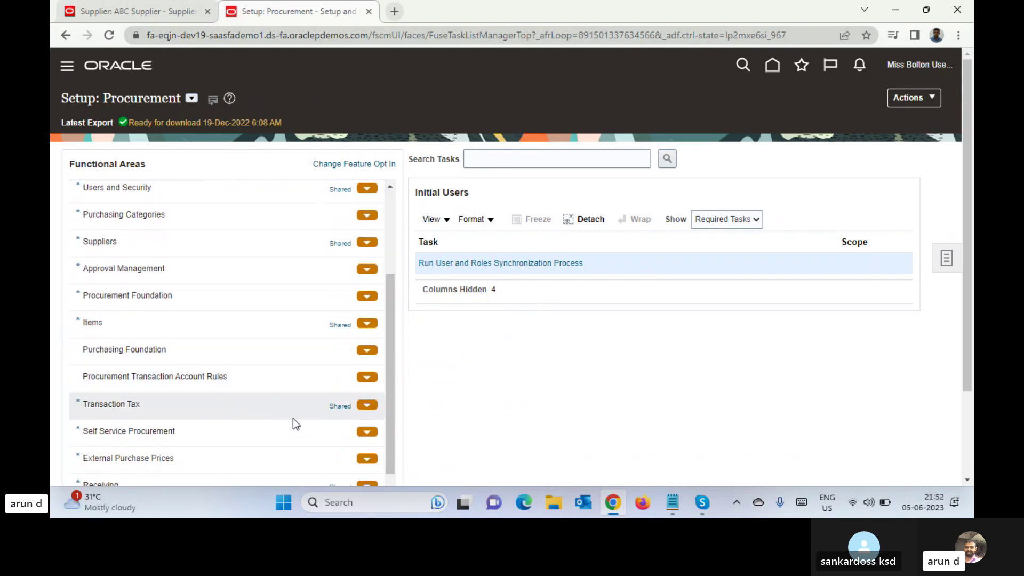
drag(391, 381, 382, 477)
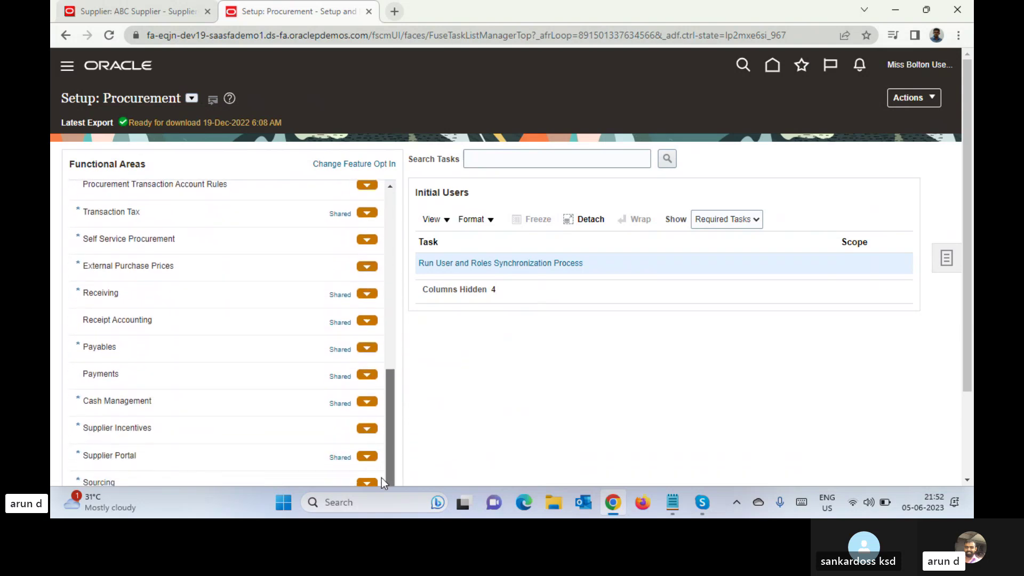
click(205, 349)
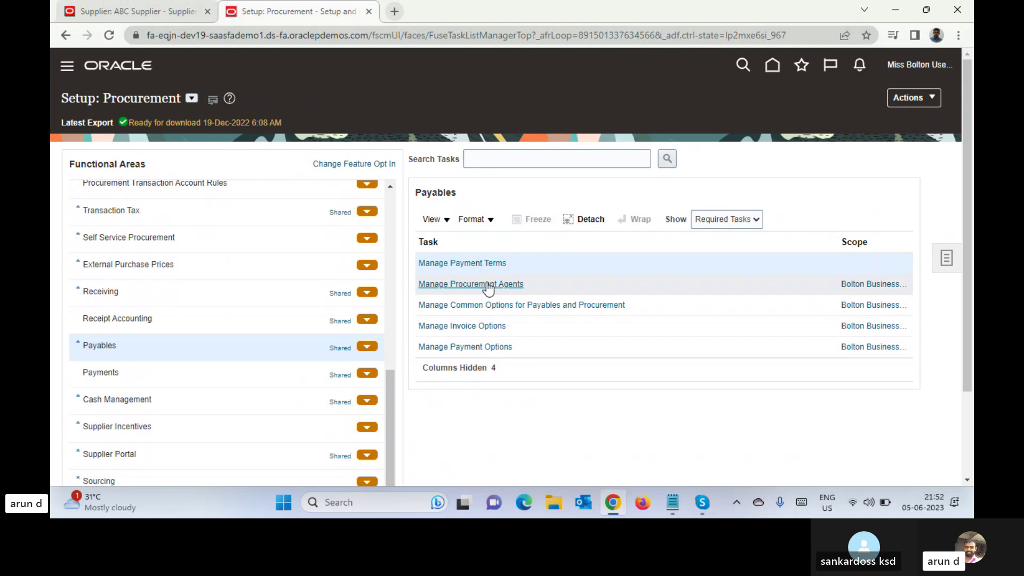
click(489, 288)
click(489, 287)
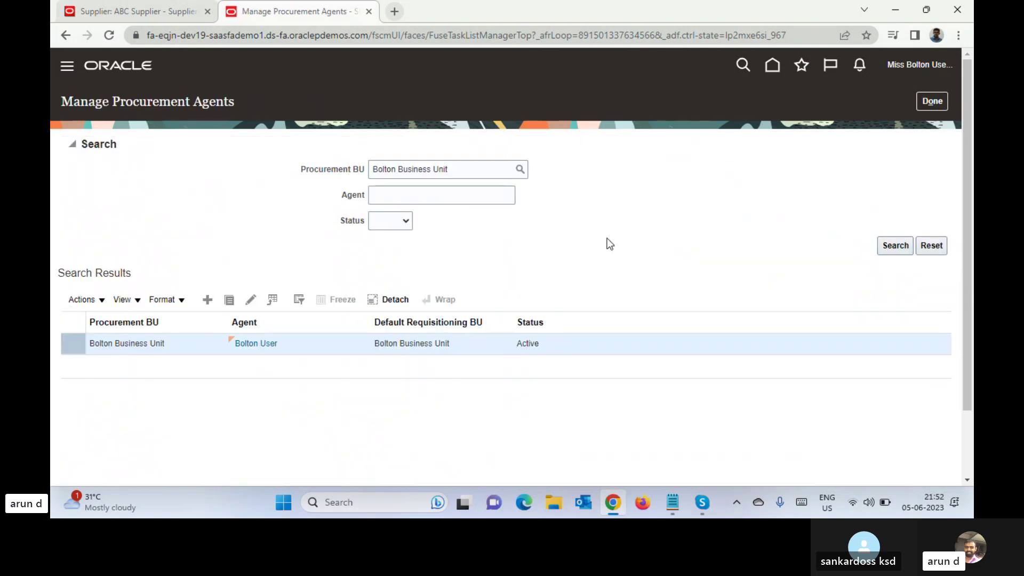
Step: View a blank procurement agent form and the existing agent's access settings, leaving both without saving
click(208, 301)
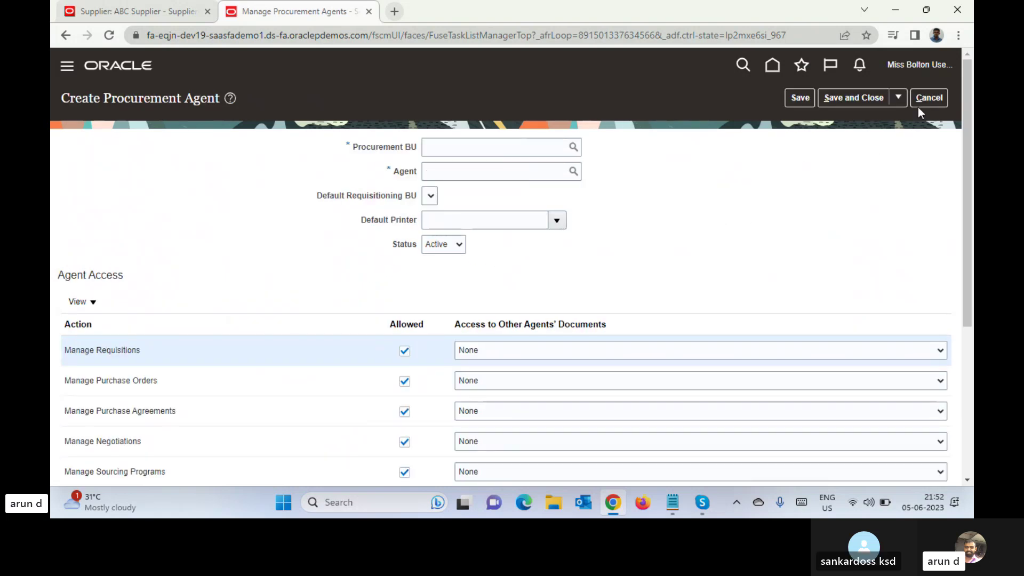
click(929, 96)
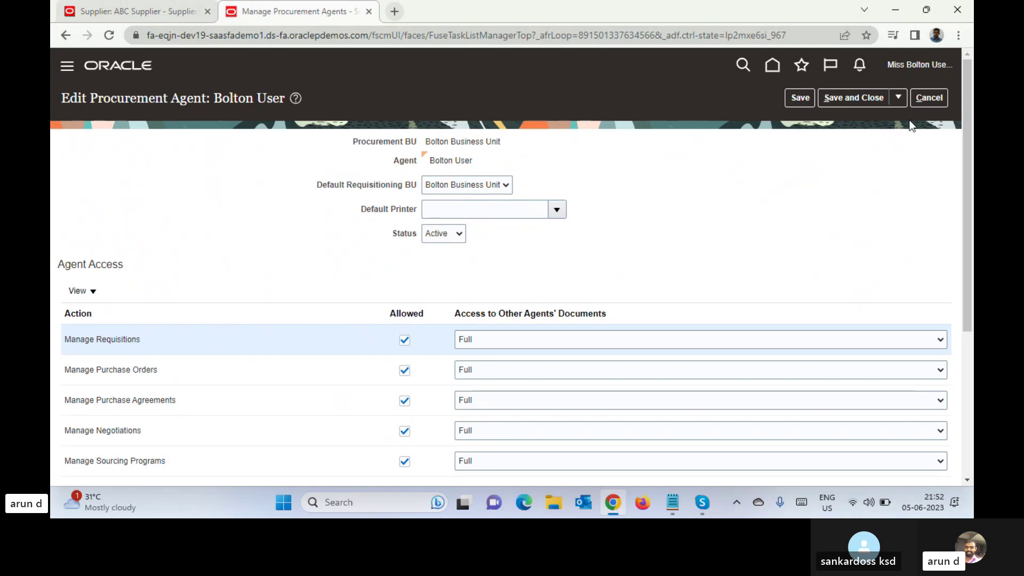
click(928, 103)
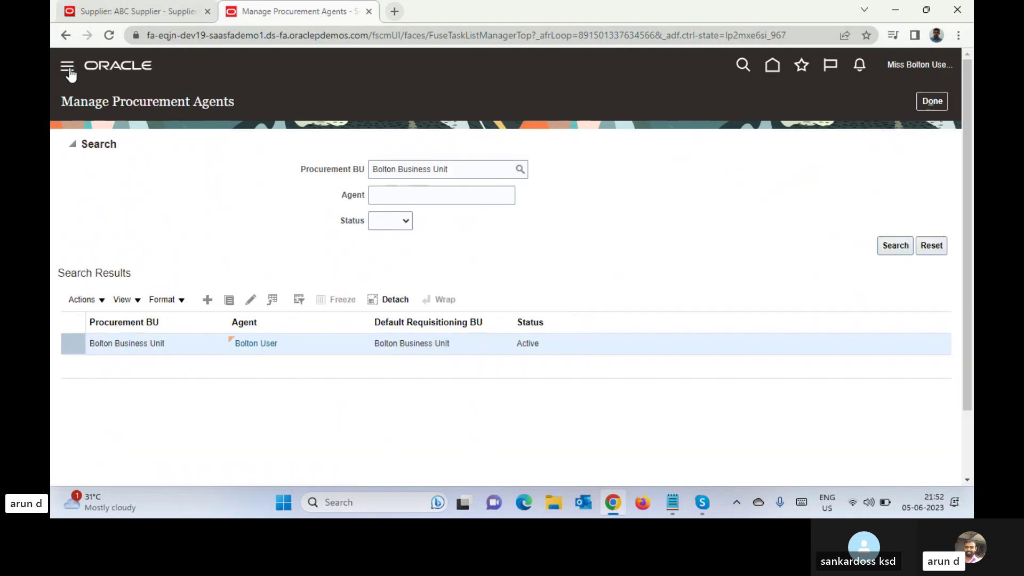
Step: Open the Security Console from the Tools group and dismiss the warning about the import process
click(68, 68)
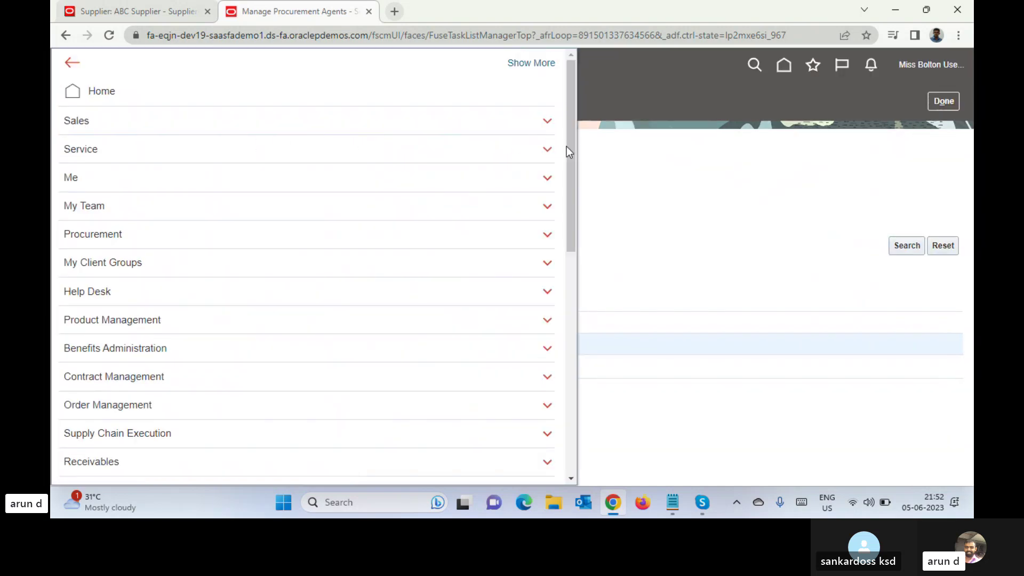
drag(571, 151, 533, 434)
click(195, 387)
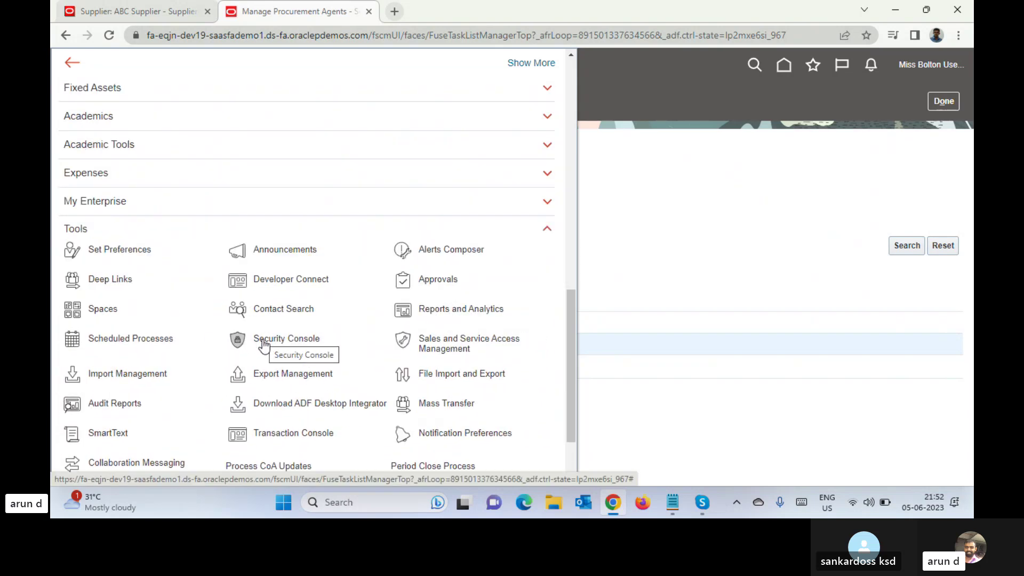
click(263, 339)
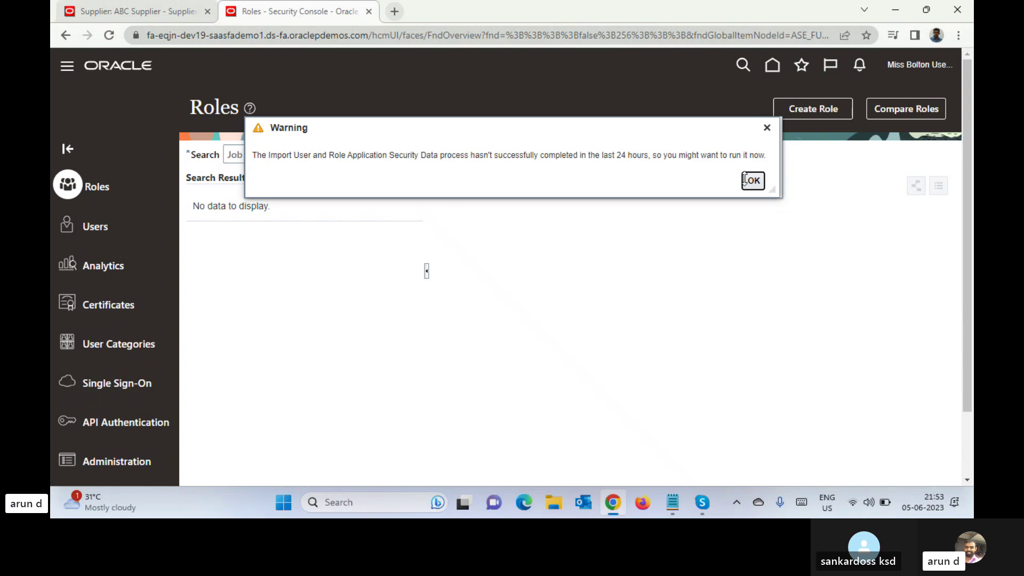
click(752, 181)
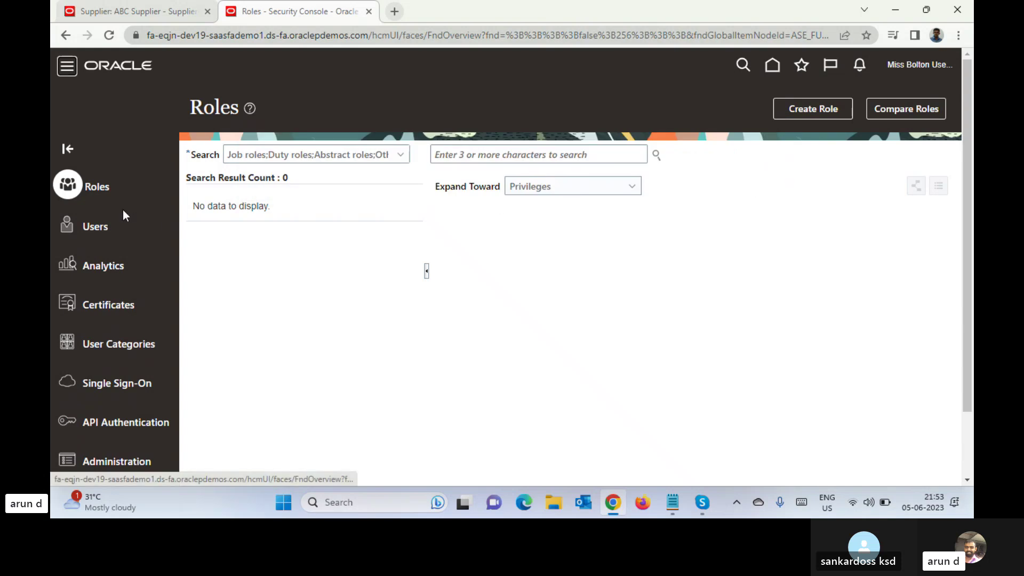
Step: Search the user accounts for "Bol" and open the last matching Bolton account for editing
click(564, 154)
text(Bol)
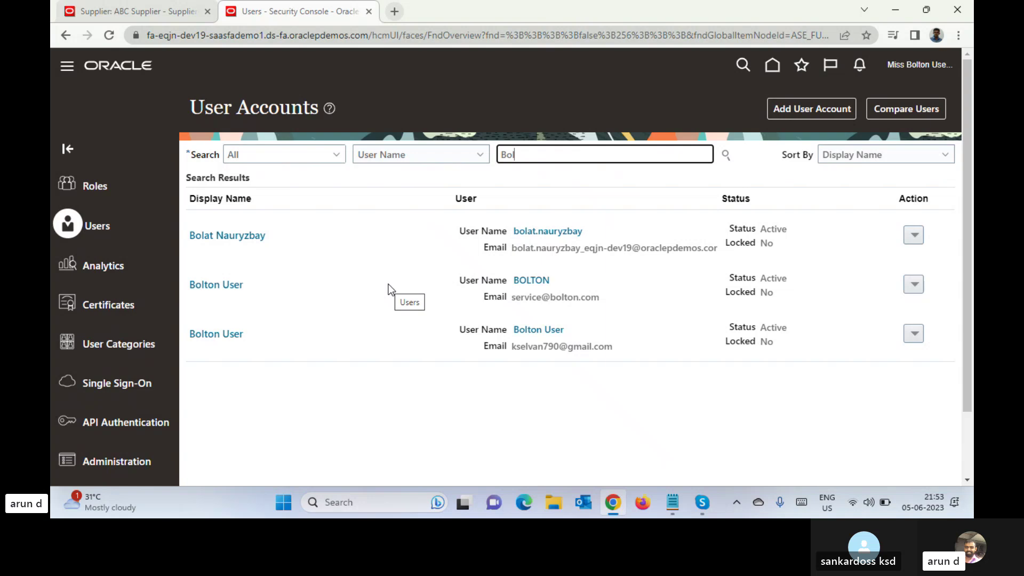
click(218, 334)
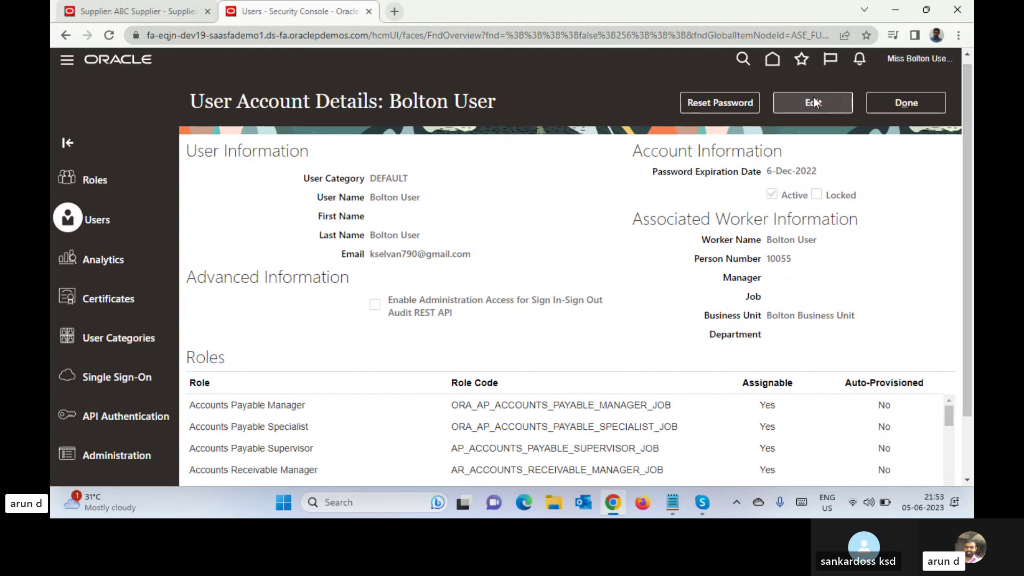
click(814, 98)
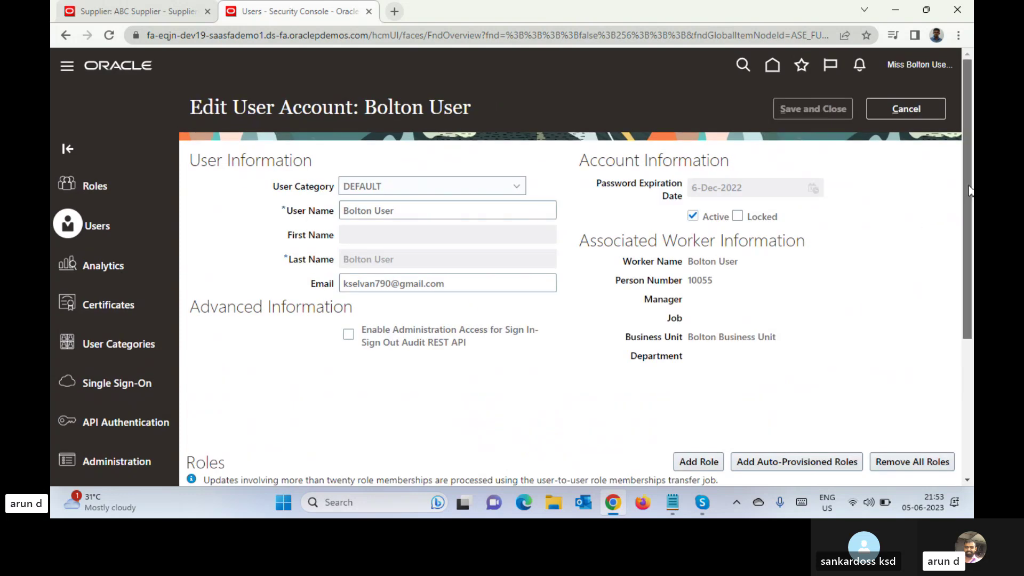
Step: Examine the roles assigned to the Bolton user account, including Supplier Manager and Buyer
drag(970, 191, 963, 388)
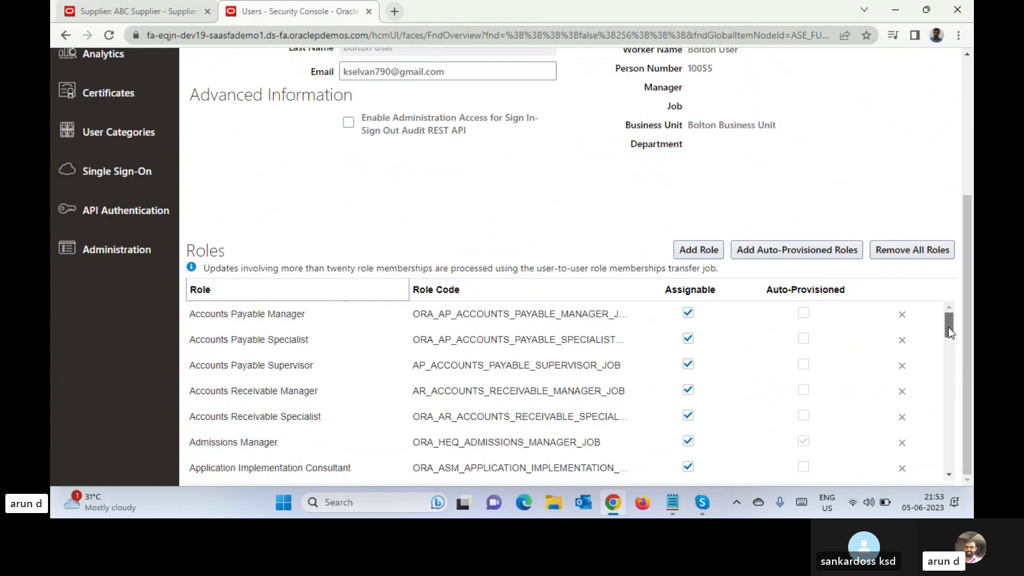
drag(948, 328, 953, 401)
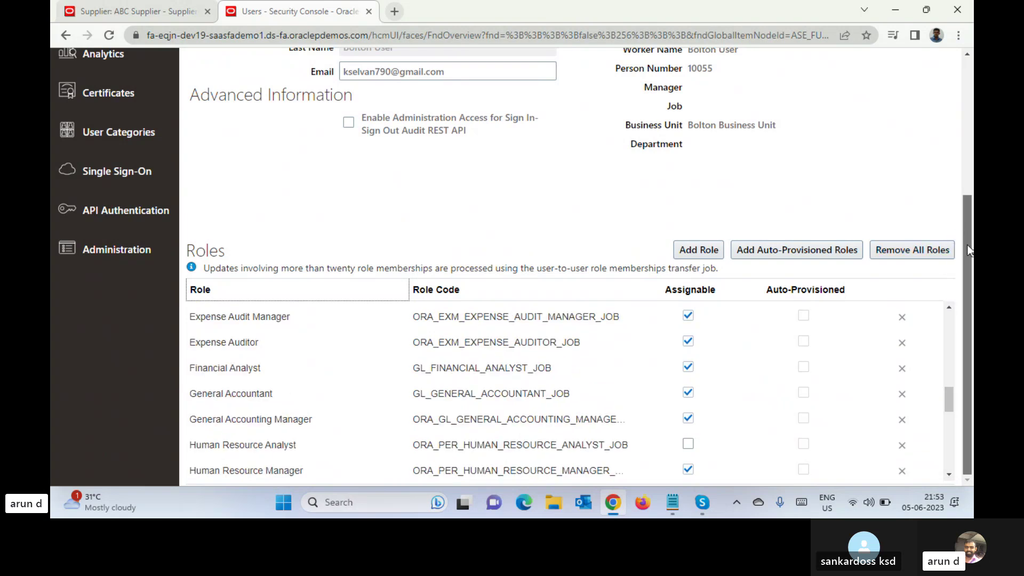
drag(946, 395, 959, 444)
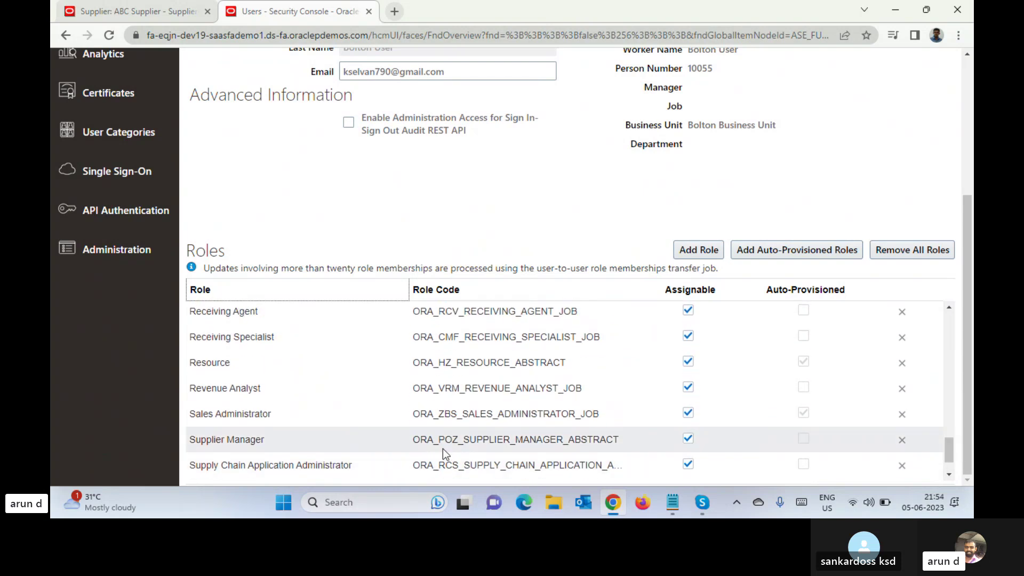
click(423, 436)
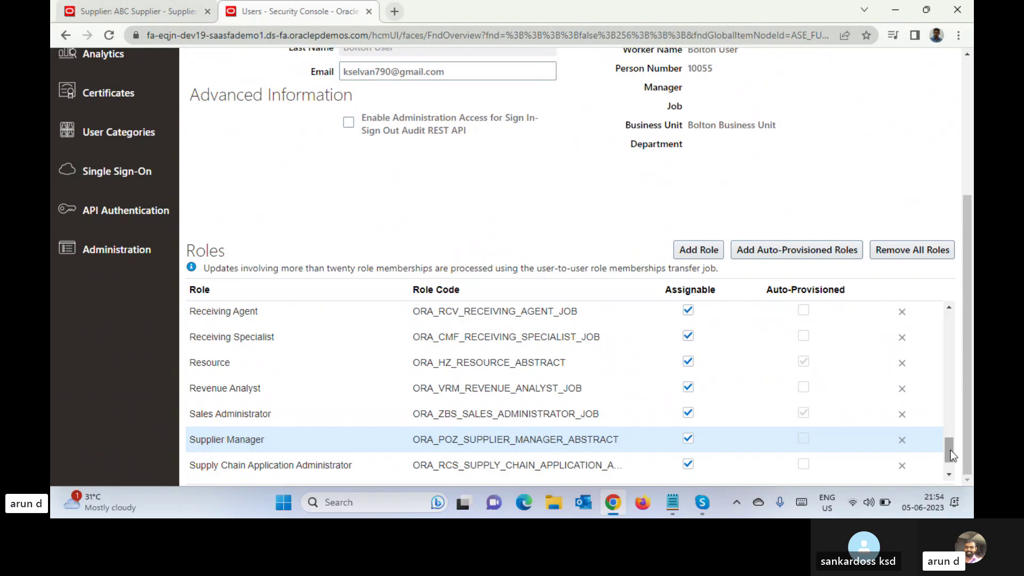
drag(950, 451, 956, 368)
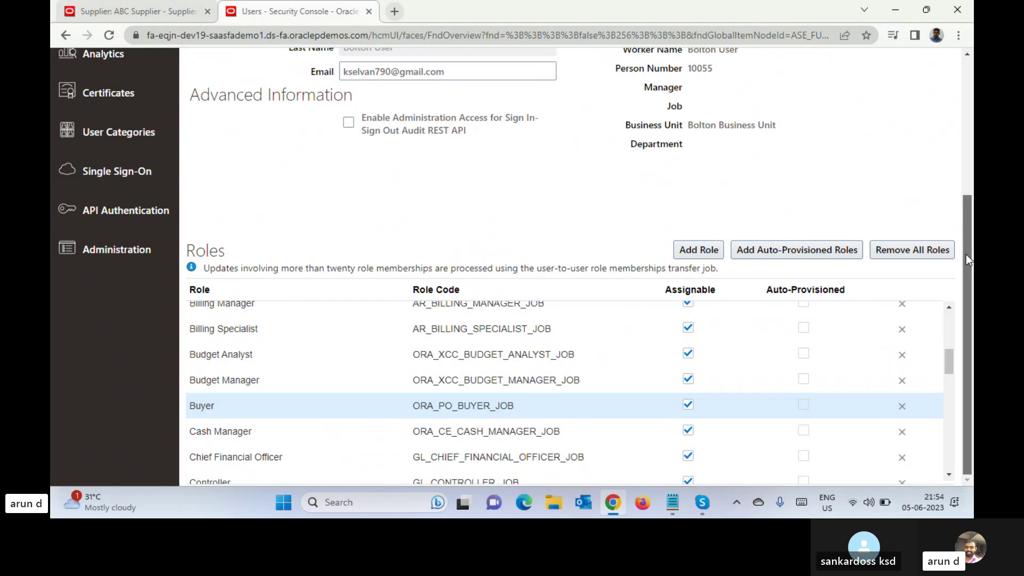
drag(965, 254, 954, 106)
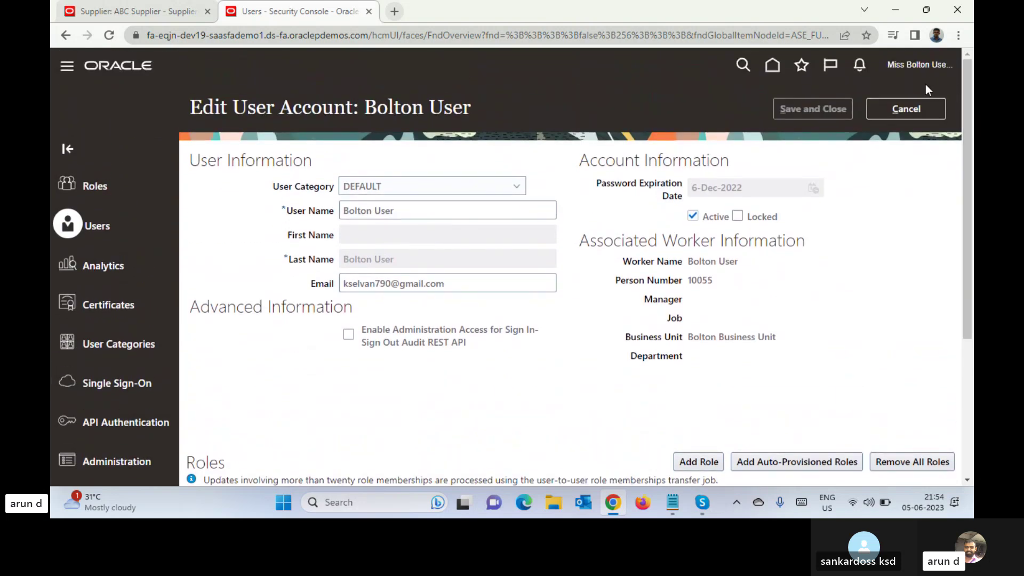
Step: Return to Setup and Maintenance and open its Search page for tasks, dismissing the chat notification
click(903, 63)
click(702, 265)
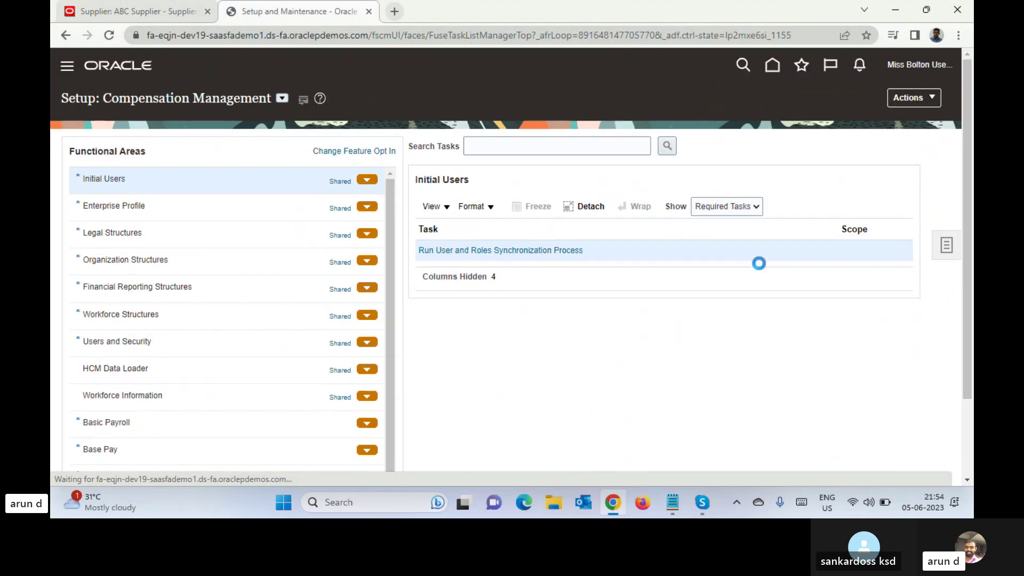
click(948, 243)
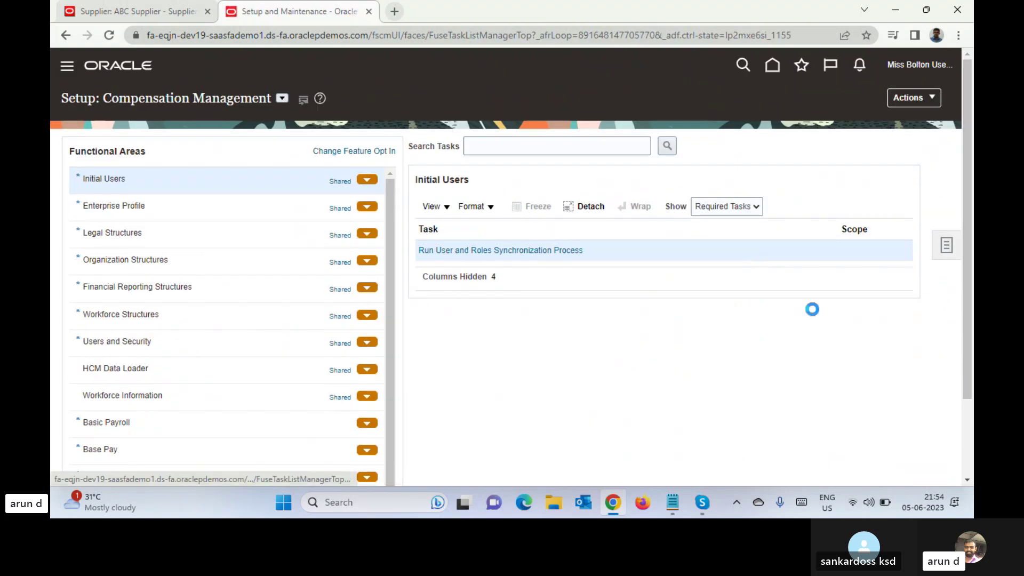
click(852, 290)
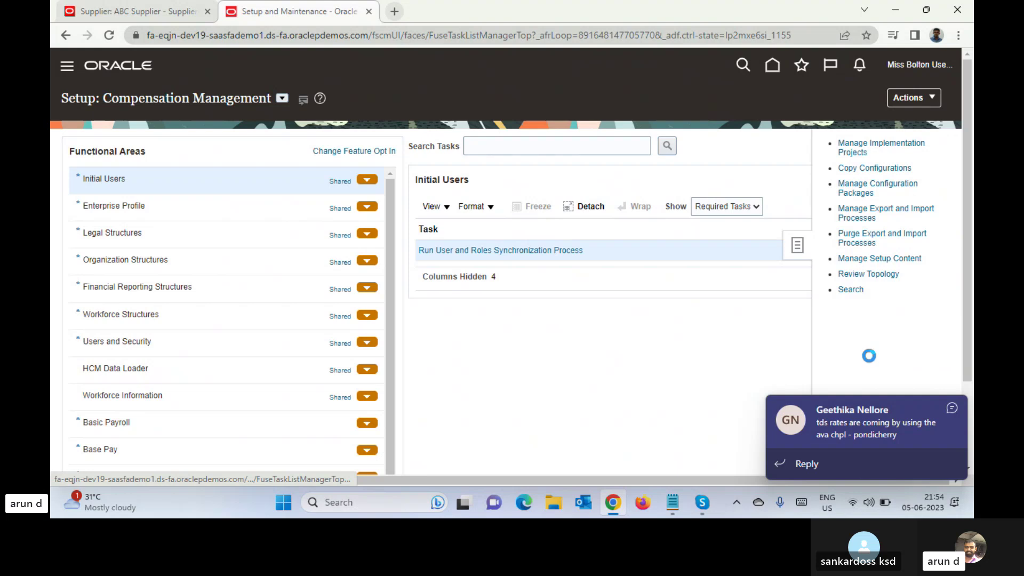
click(951, 410)
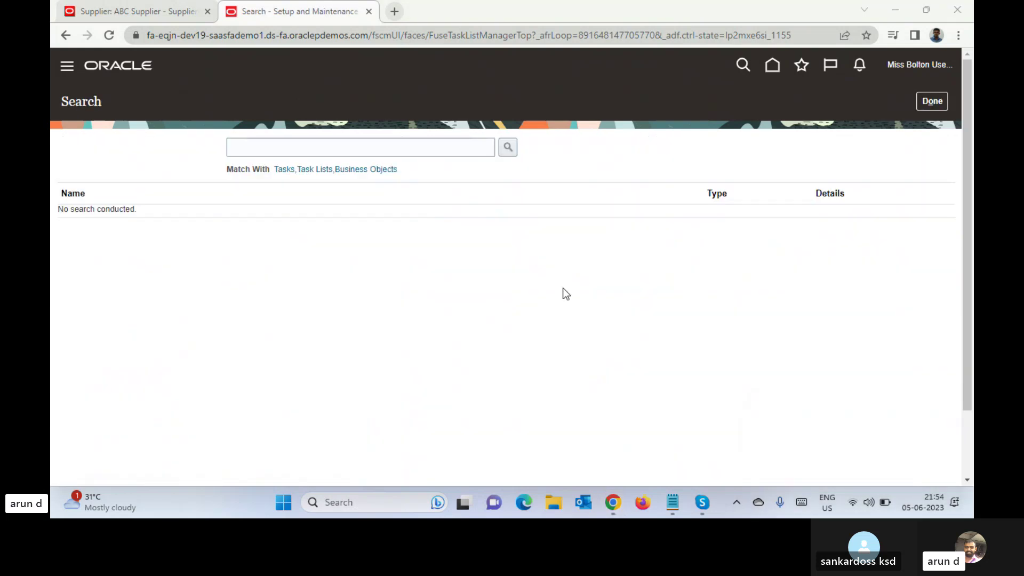
Step: Search for "Manage data ac" and open the Manage Data Access Set Data Access for Users task
click(425, 148)
text(M)
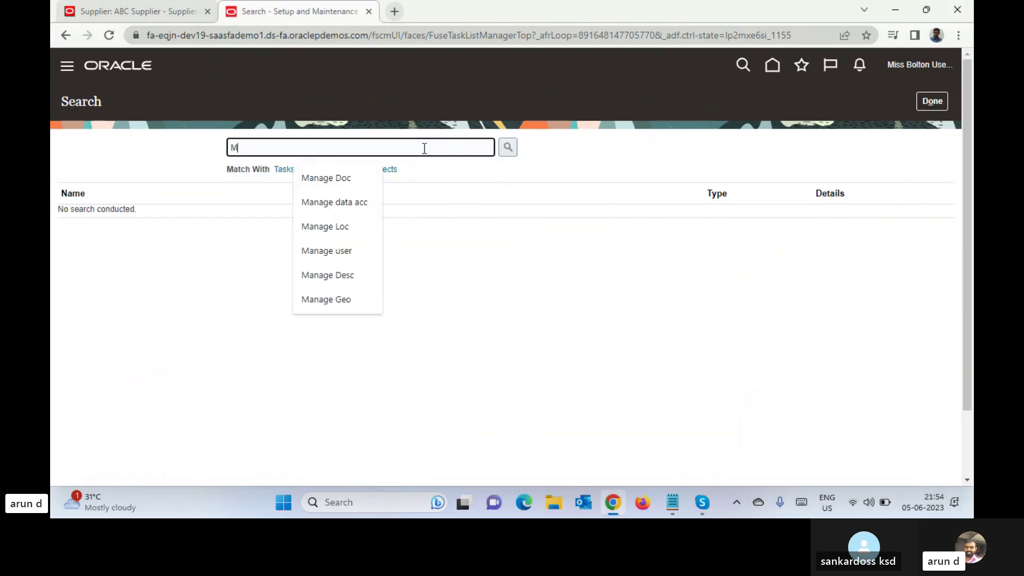
text(anage data ac)
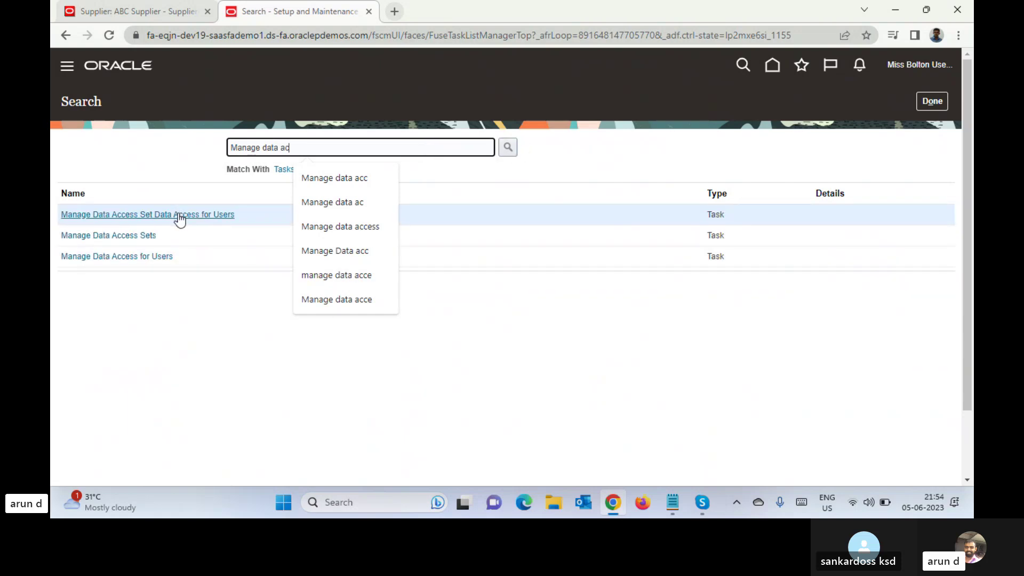
click(177, 214)
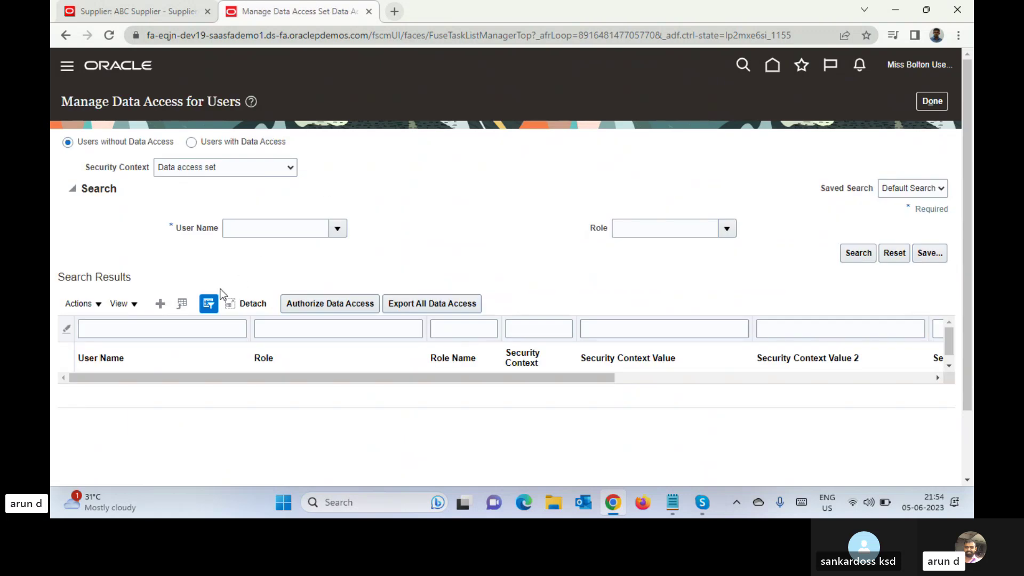
Step: Start a new data access assignment and choose the Bolton User account as its user name
click(166, 303)
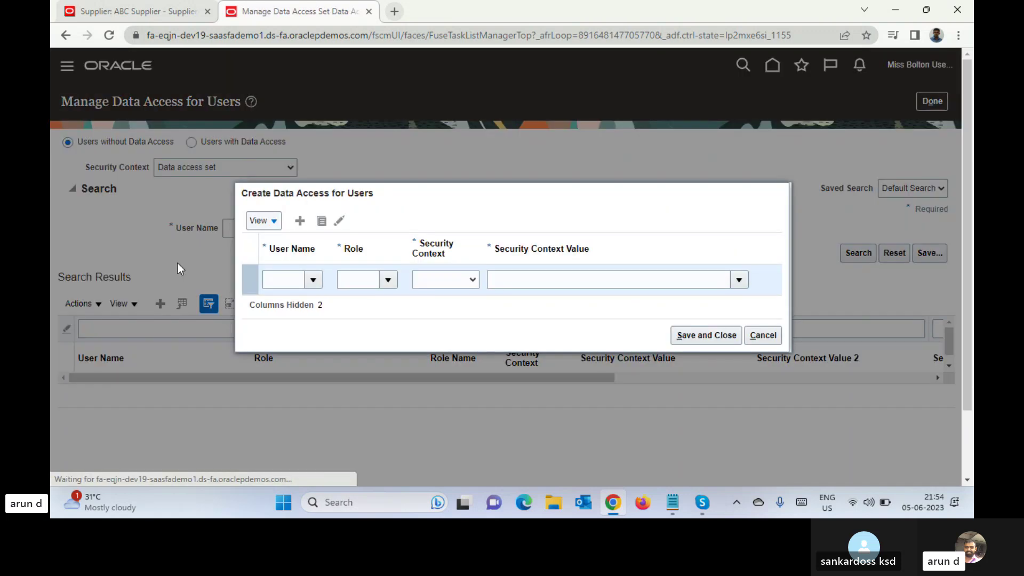
click(287, 278)
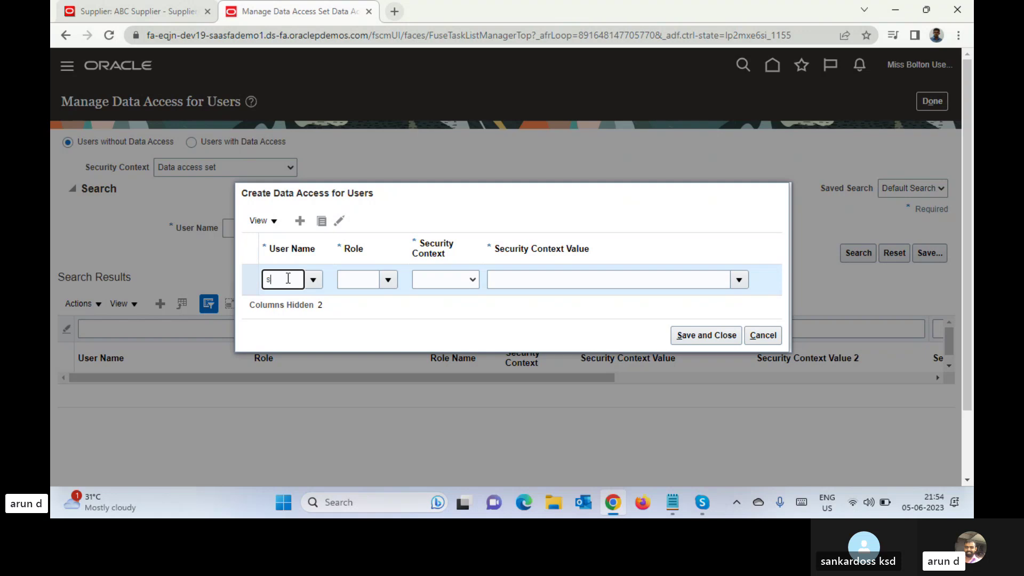
text(sup)
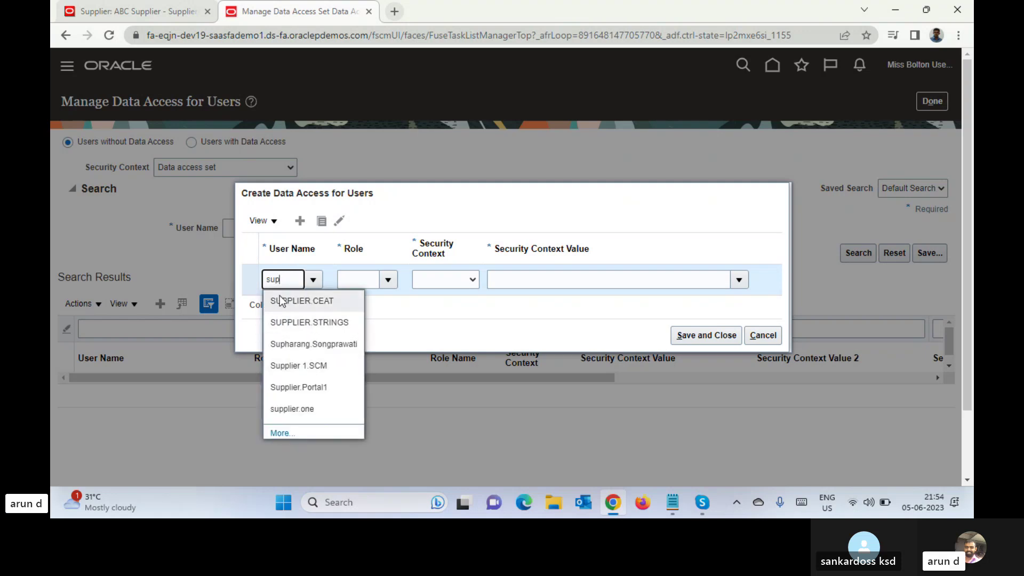
double_click(290, 282)
text(bol)
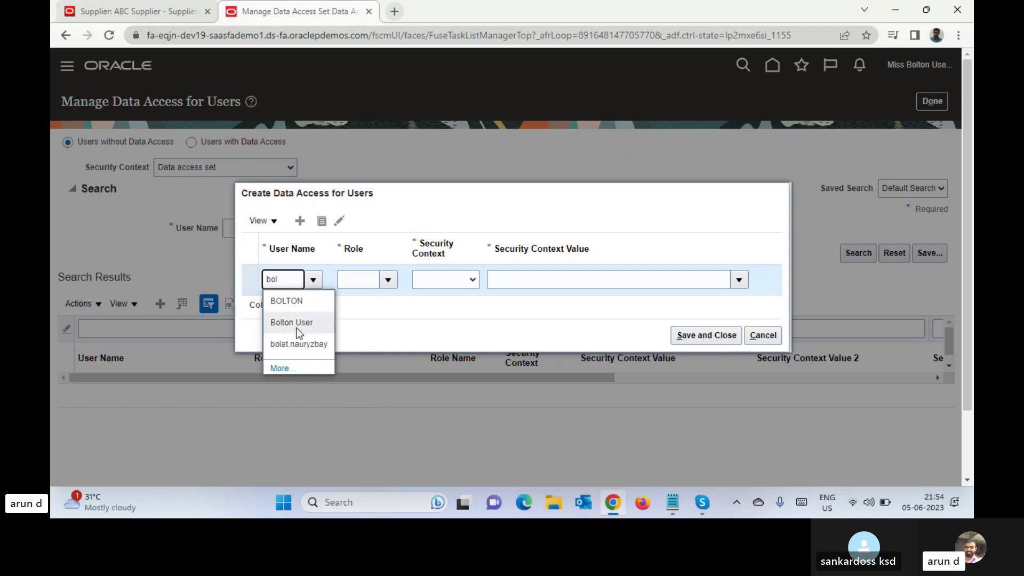
click(292, 322)
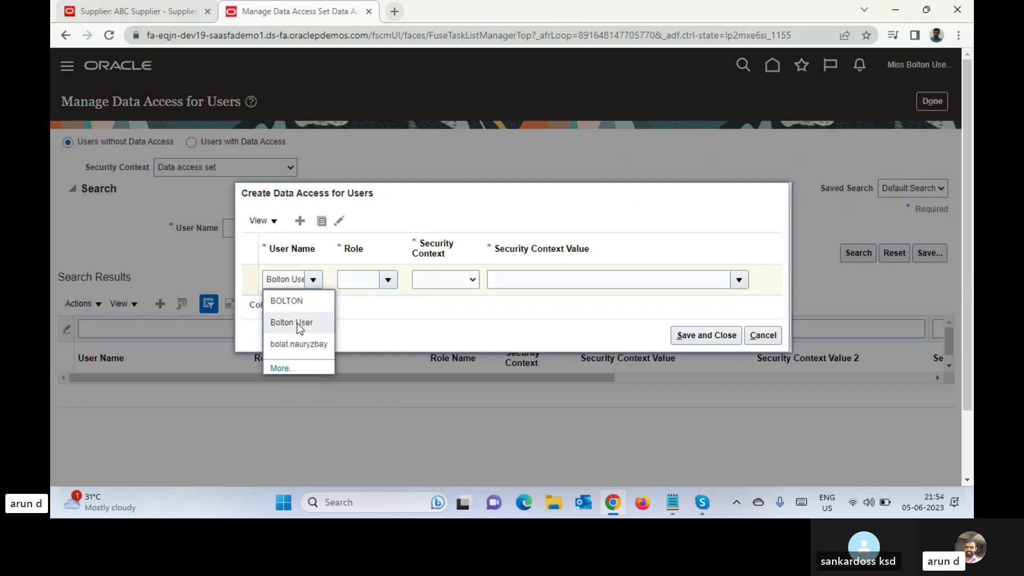
Step: Assign the Supplier Manager role with Business unit security context and value Bolton Business Unit, and save the data access
click(354, 281)
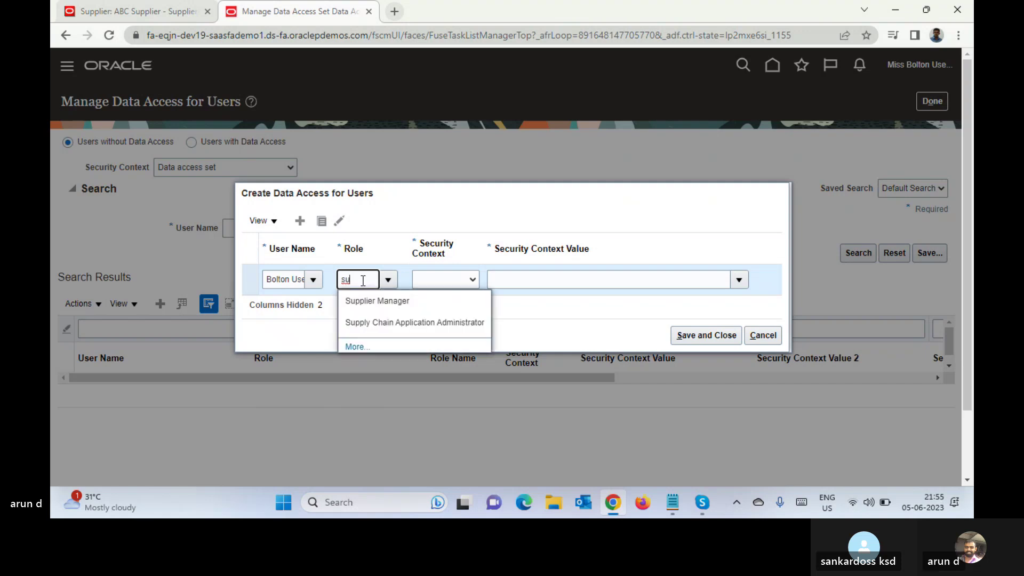
click(373, 301)
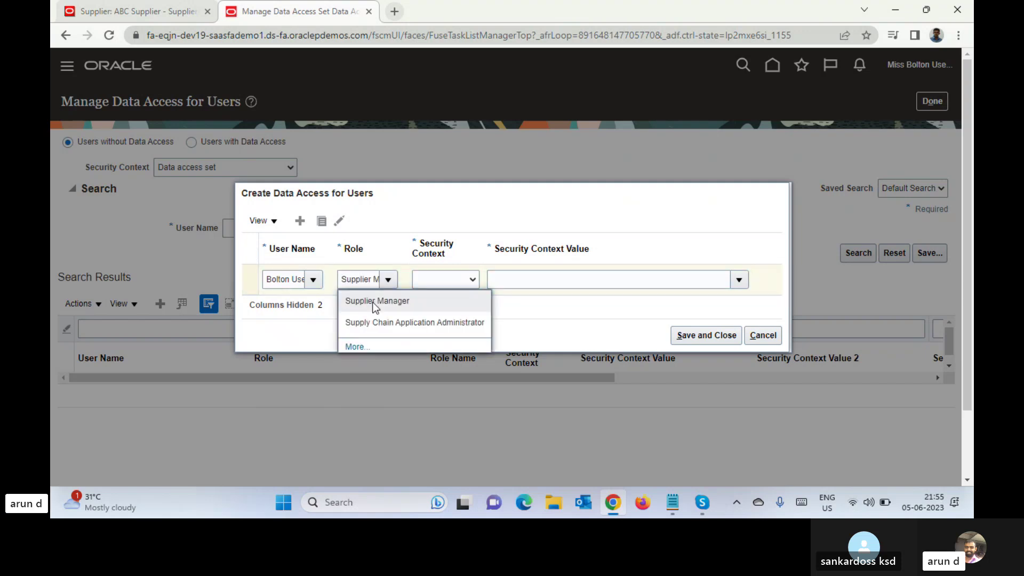
click(447, 282)
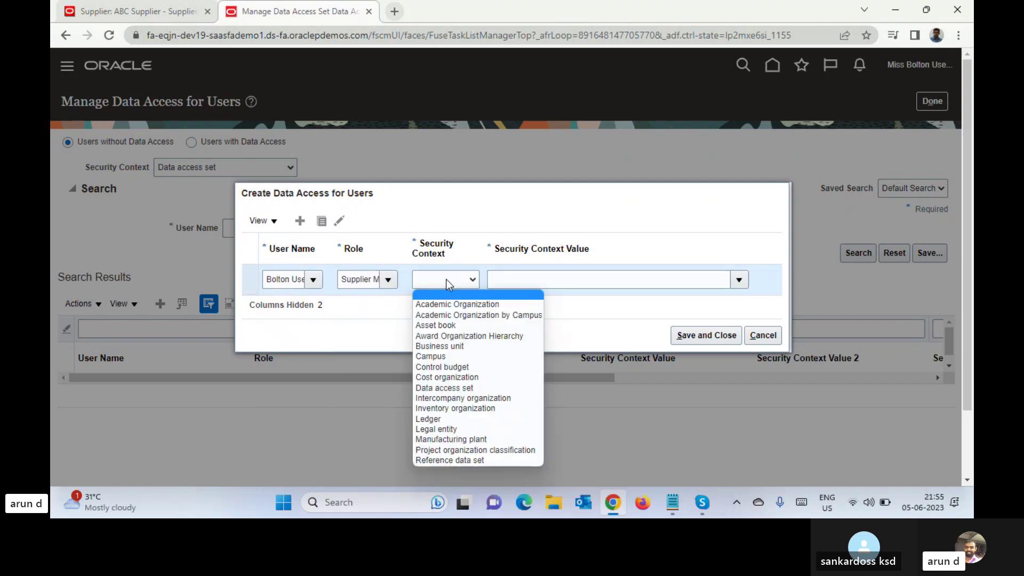
click(450, 347)
click(598, 280)
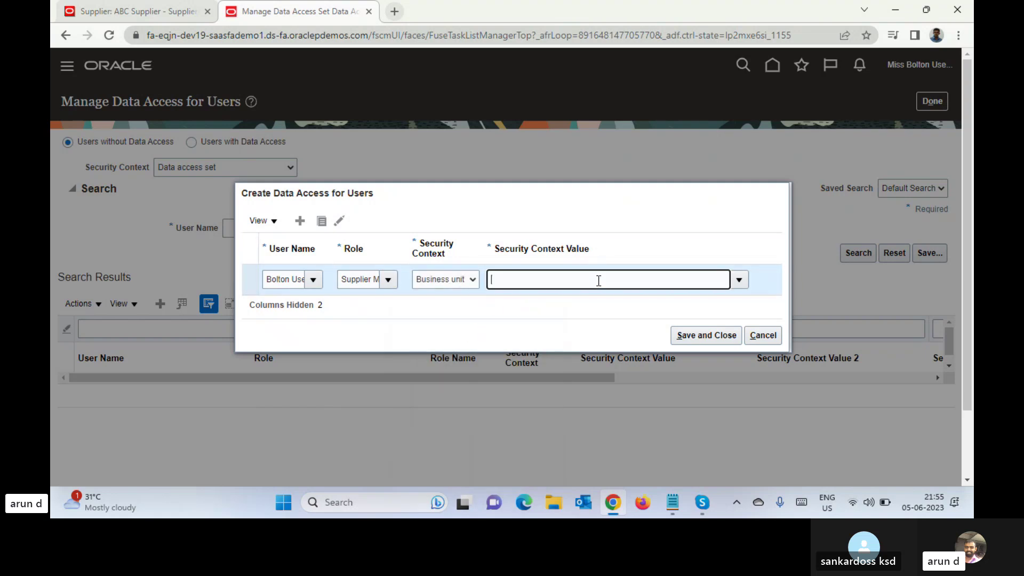
text(bol)
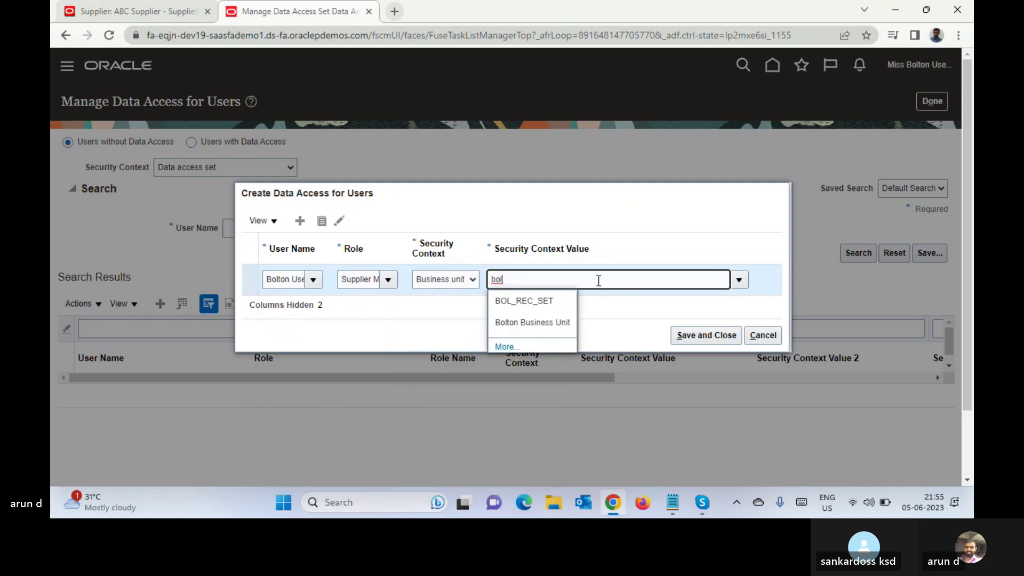
click(544, 323)
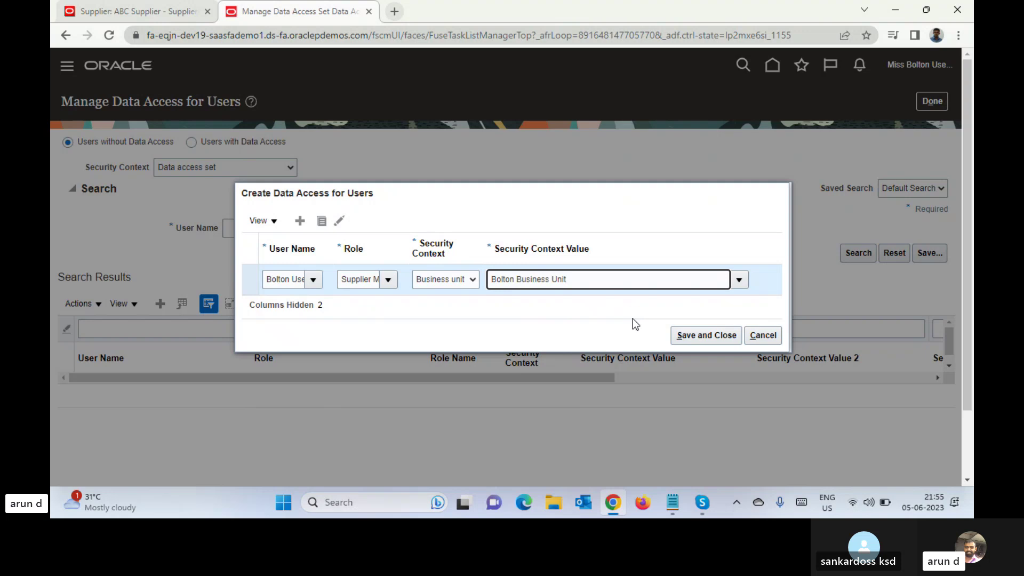
click(702, 337)
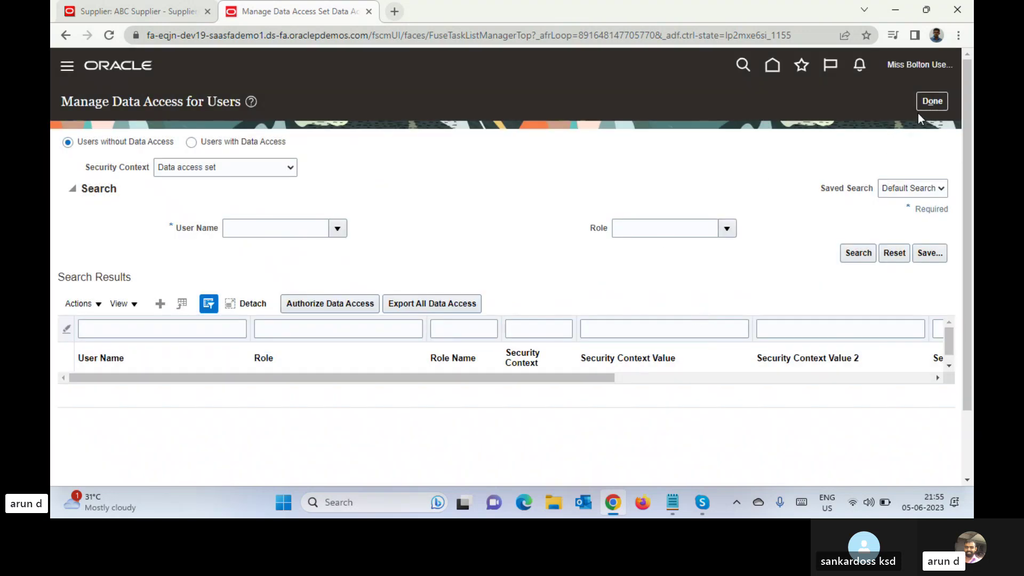
Step: Return to the setup tasks and submit the Run User and Roles Synchronization Process for the latest LDAP changes
click(932, 102)
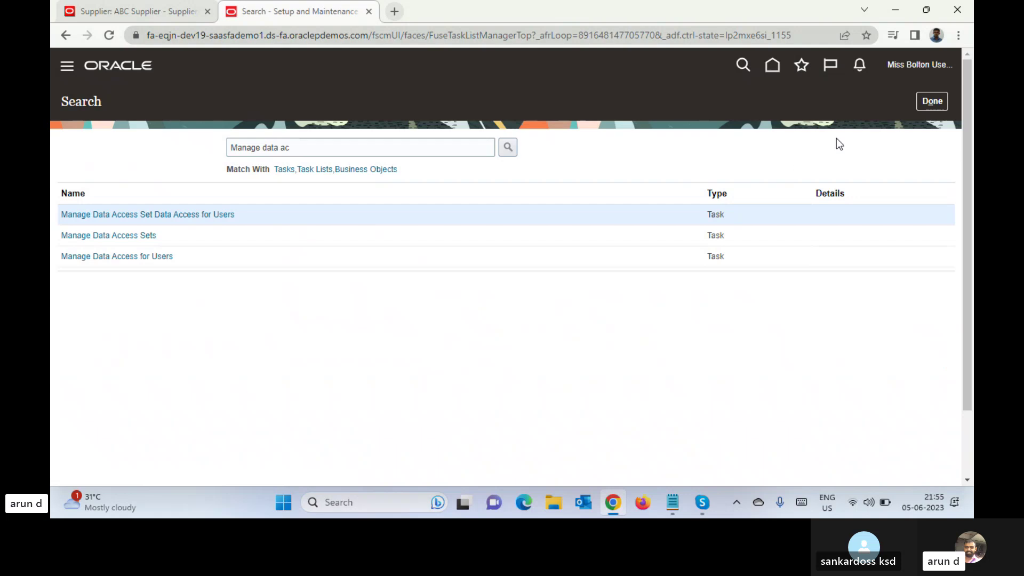
click(931, 102)
click(547, 254)
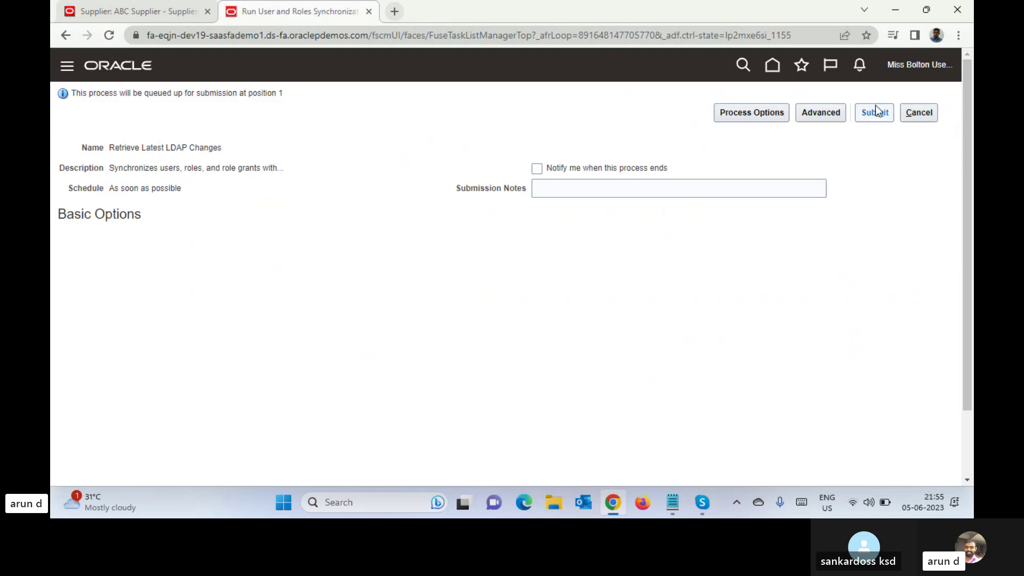
click(875, 108)
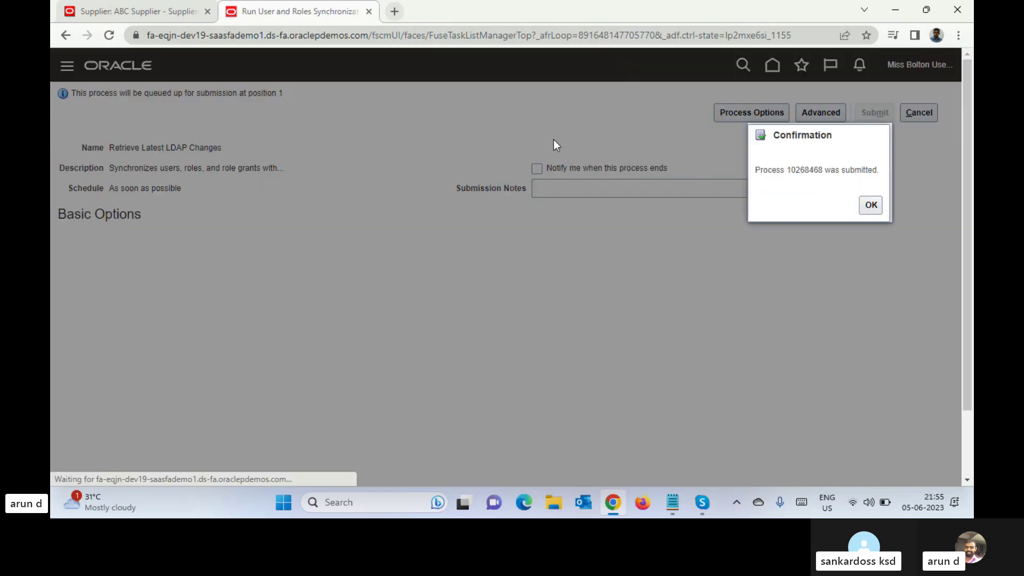
click(872, 205)
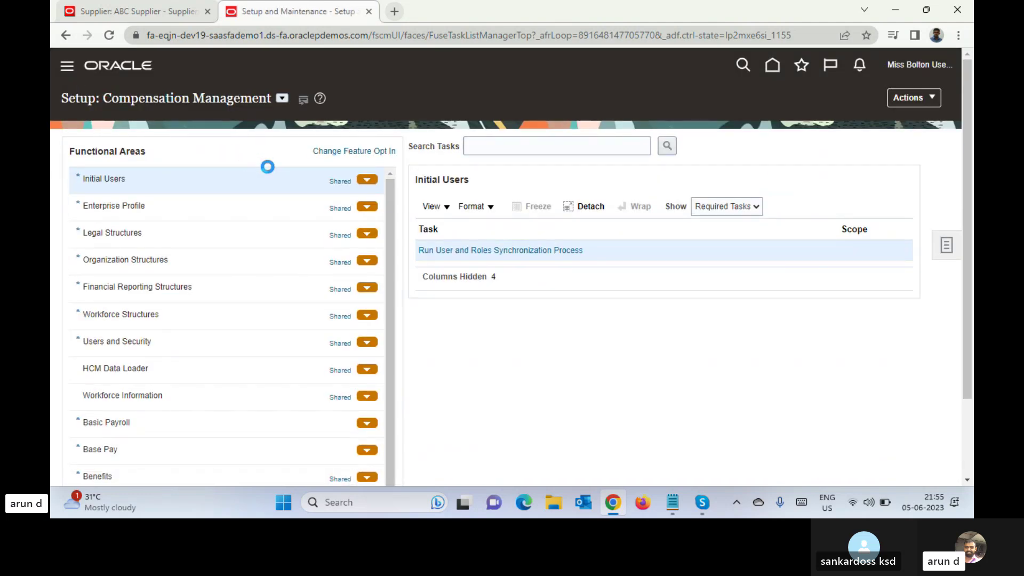
Step: Open Scheduled Processes, close the old supplier browser tab and refresh the process list to check the LDAP synchronization
drag(571, 166, 564, 435)
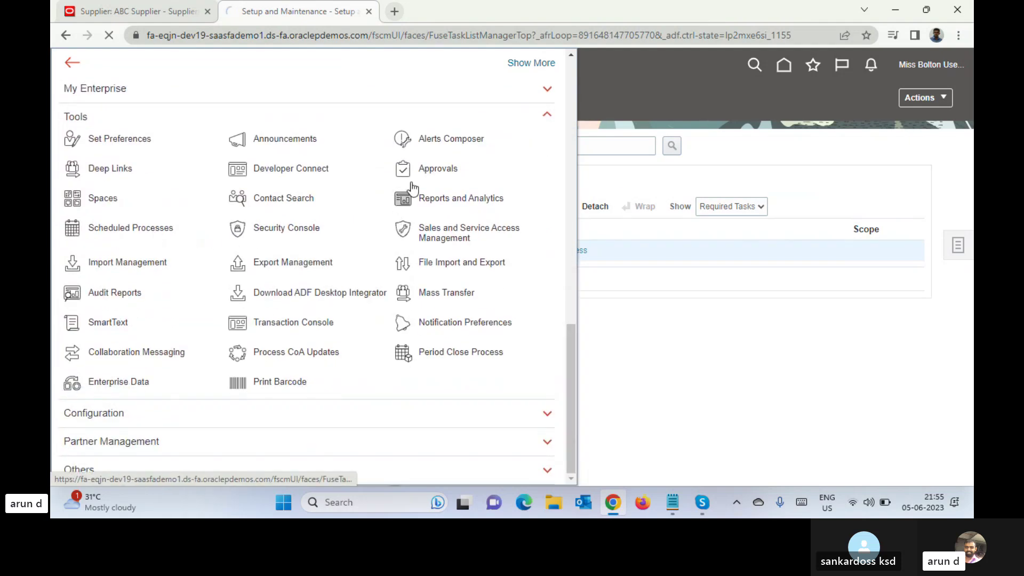
click(207, 12)
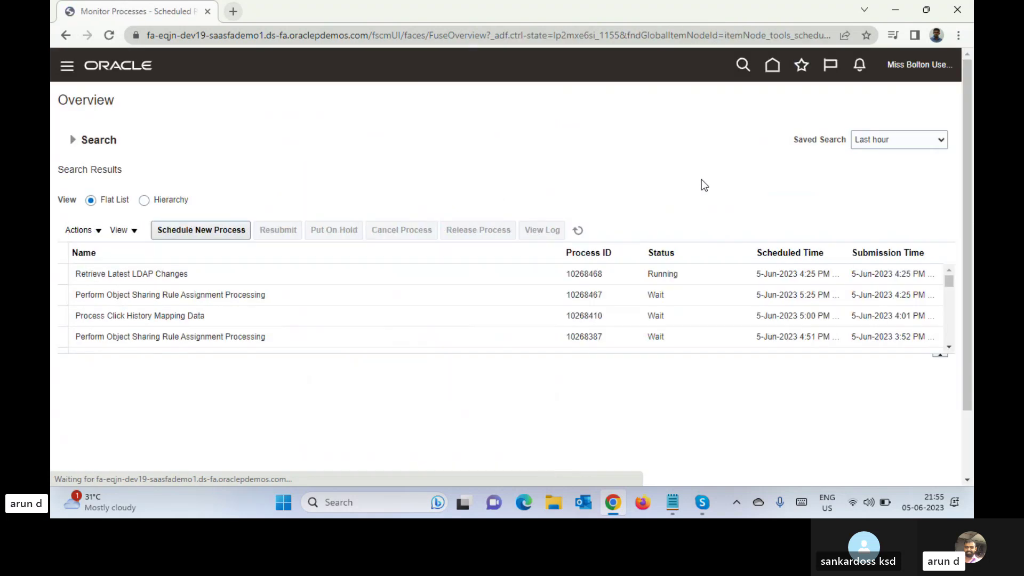
click(580, 233)
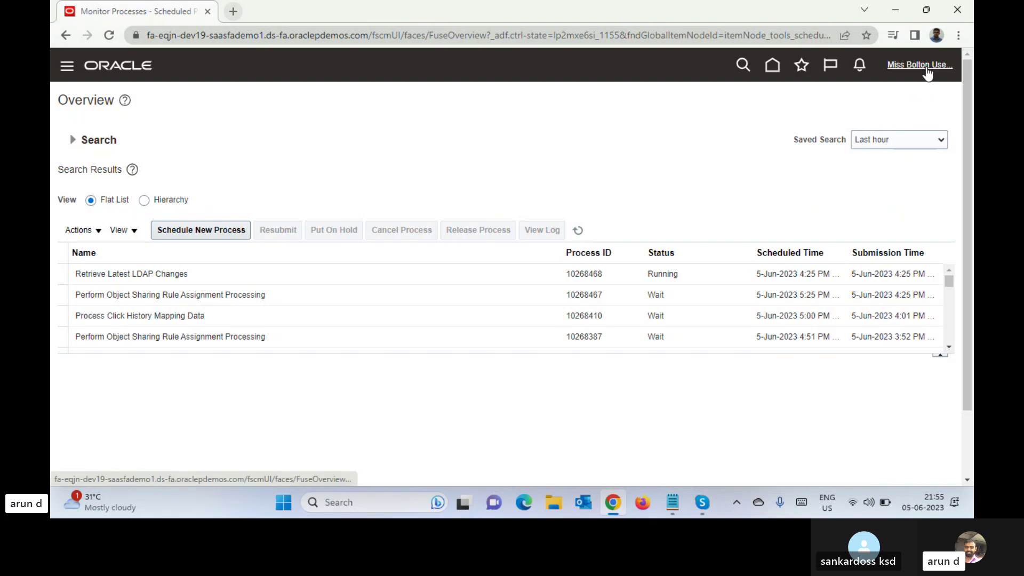
Step: Sign out of the application and sign back in with the saved Bolton user credentials
click(925, 69)
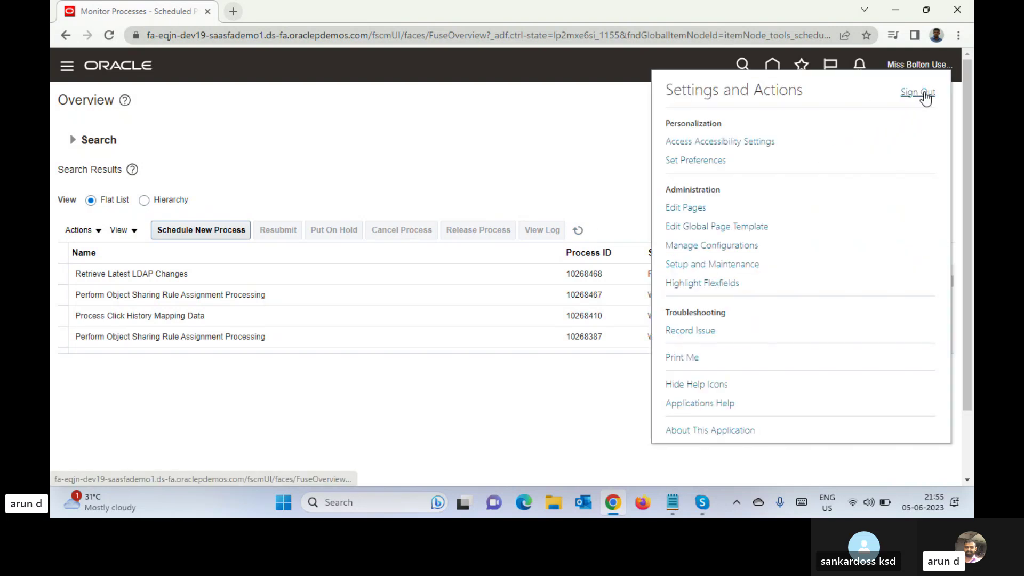
click(926, 96)
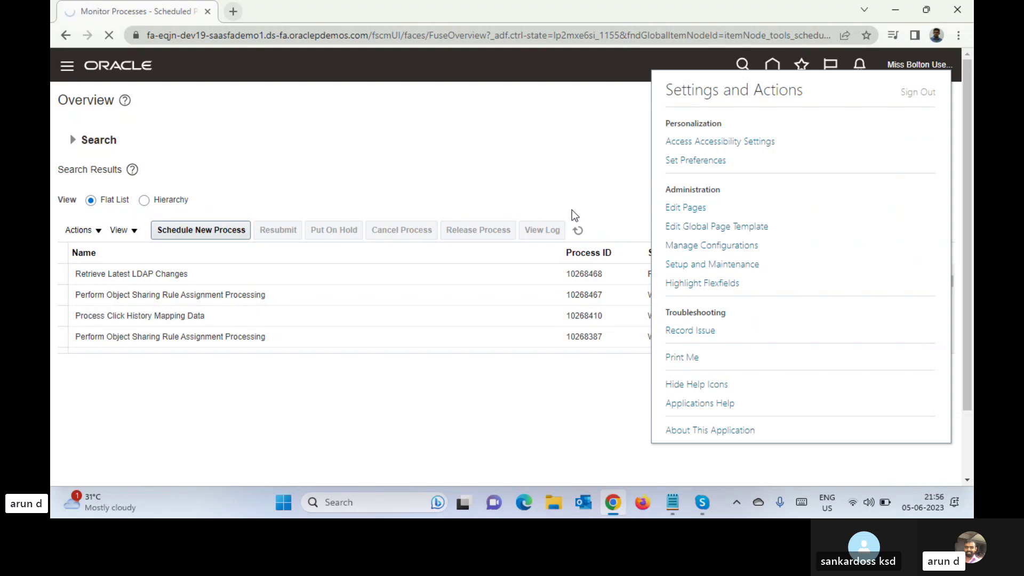
click(476, 326)
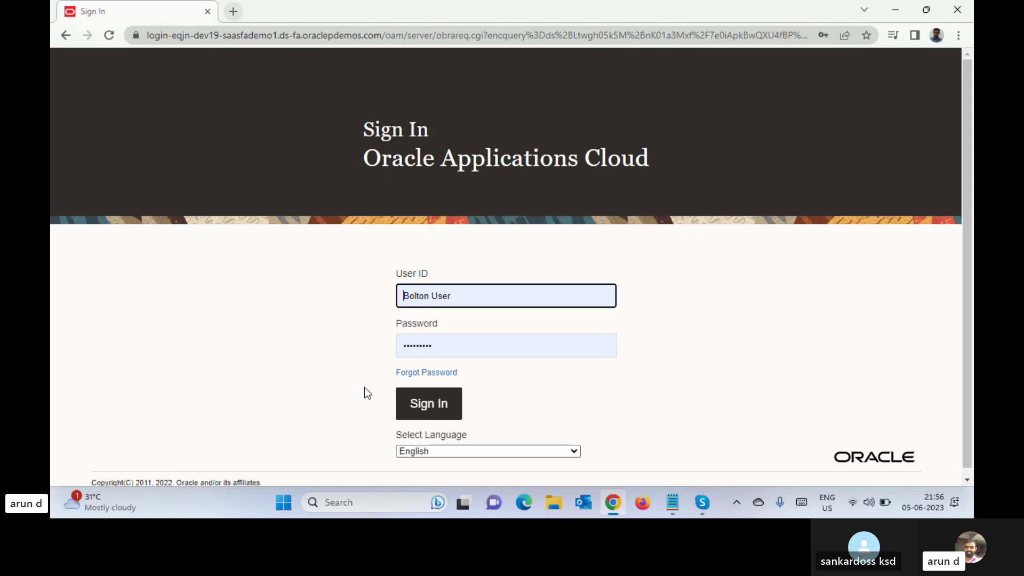
click(435, 403)
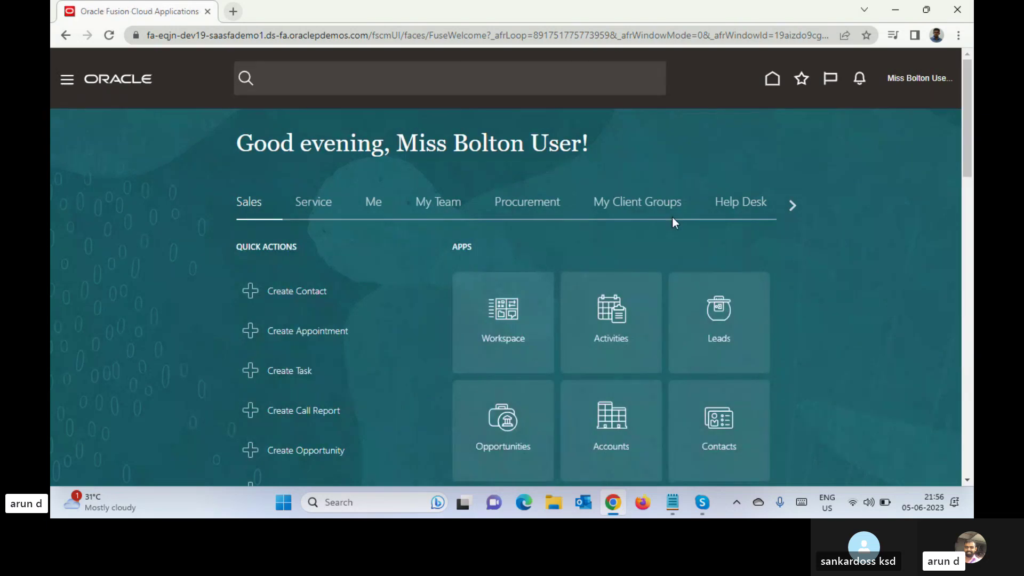
Step: Open the Suppliers work area under Procurement and go to the Manage Suppliers task
click(539, 203)
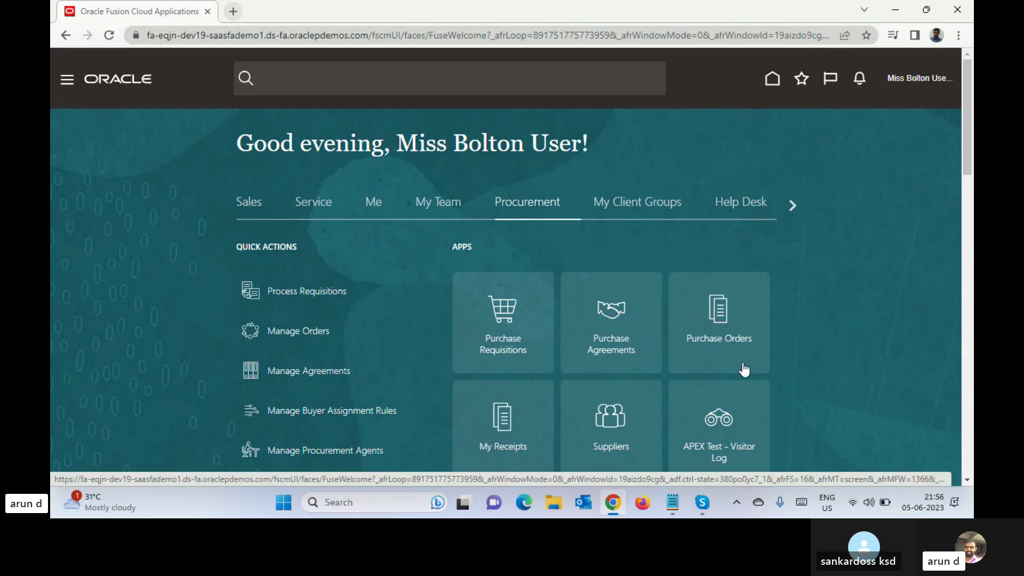
click(611, 417)
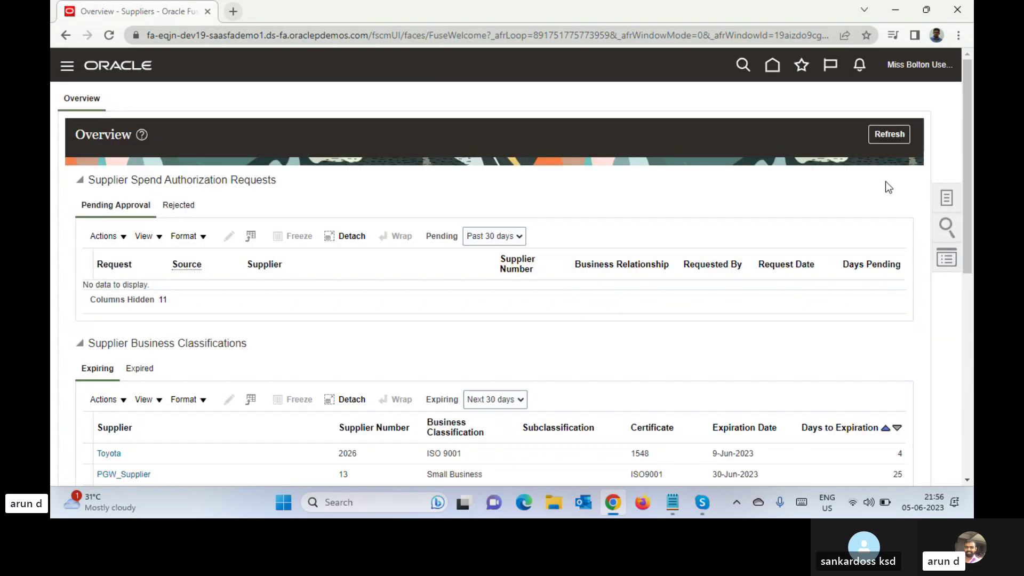
click(945, 200)
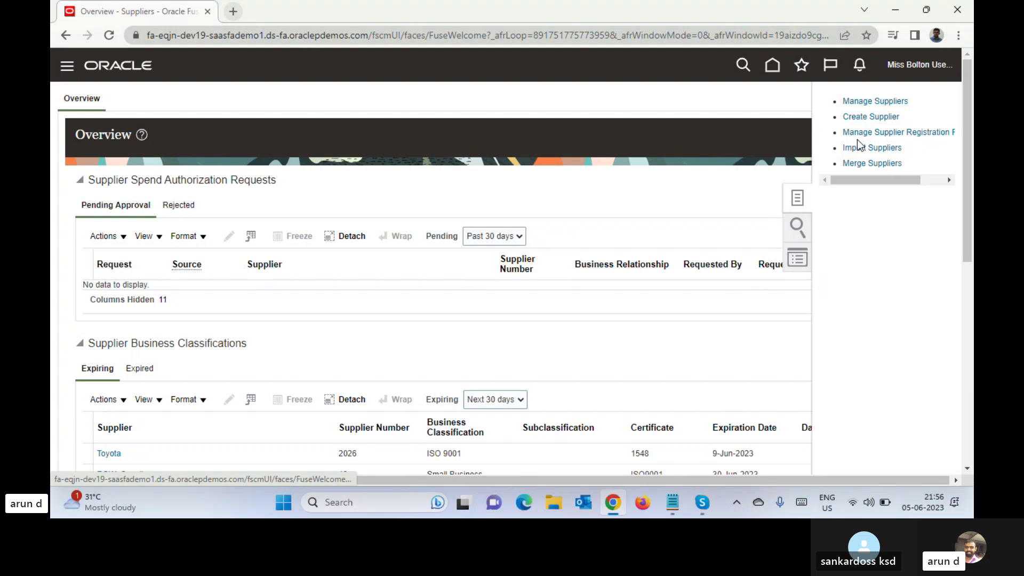
click(869, 100)
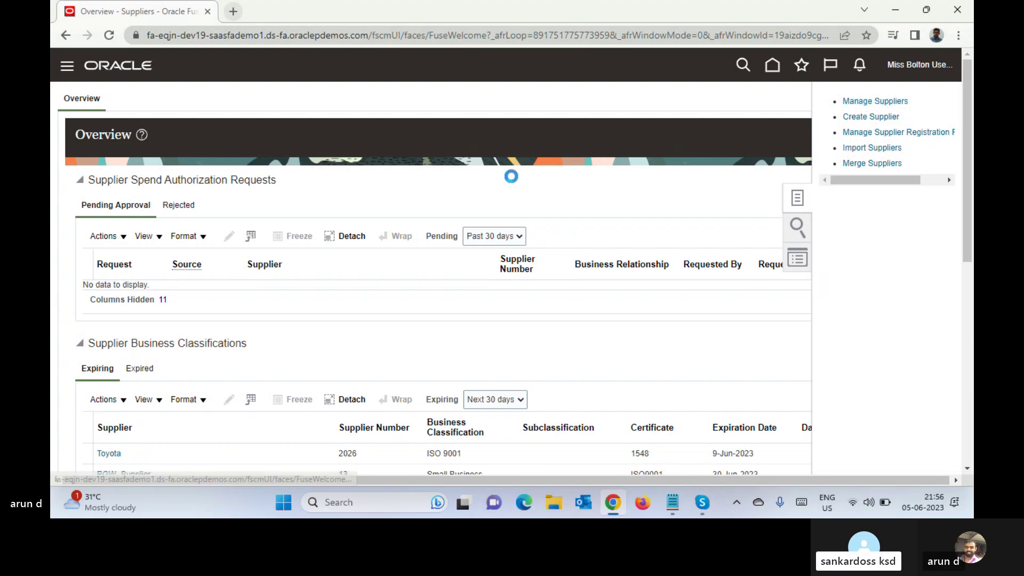
Step: Search the suppliers for "ABC Sup" and open ABC Supplier for editing
click(366, 220)
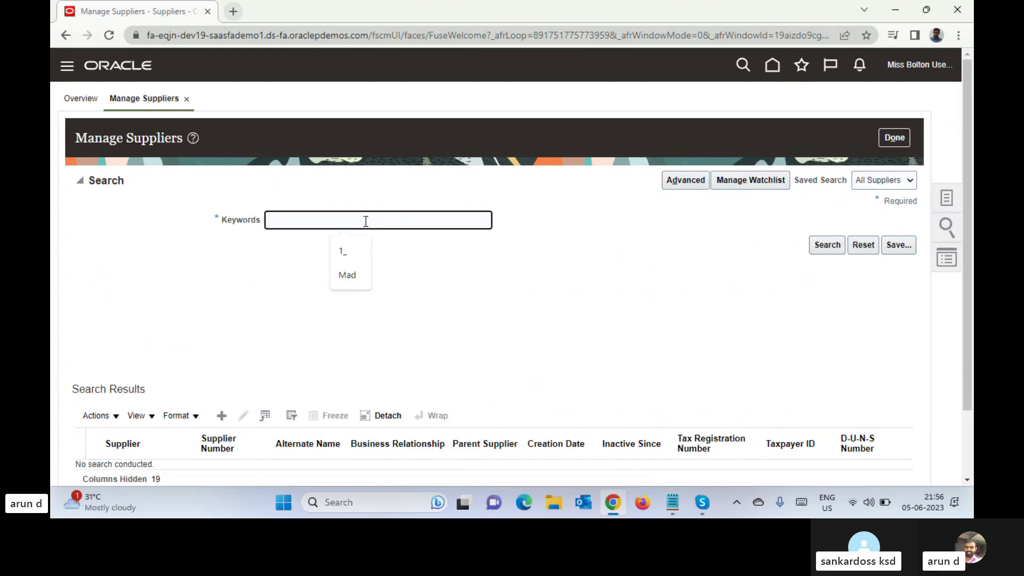
text(ABC Sup)
key(Return)
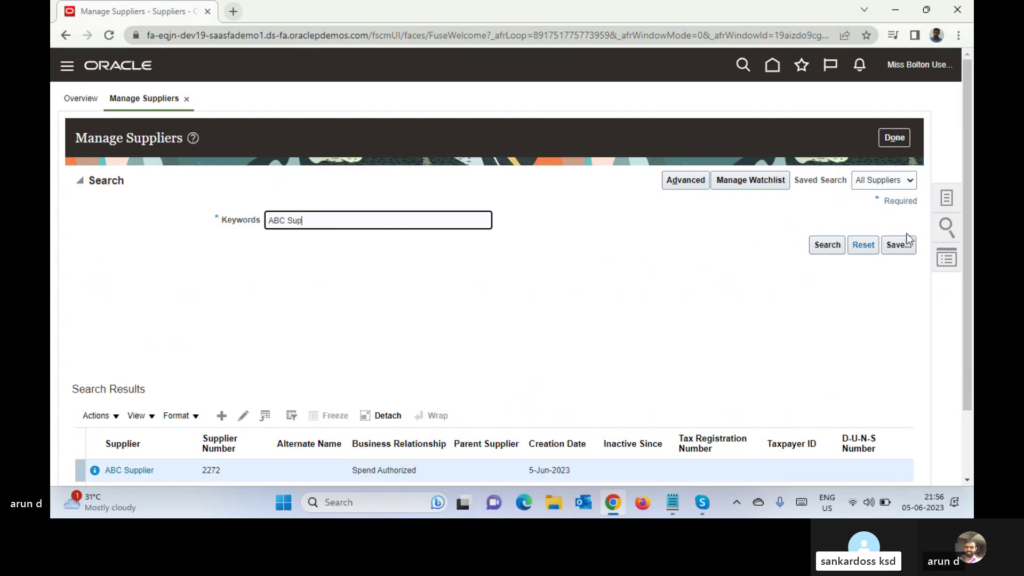
scroll(964, 261, down, 2)
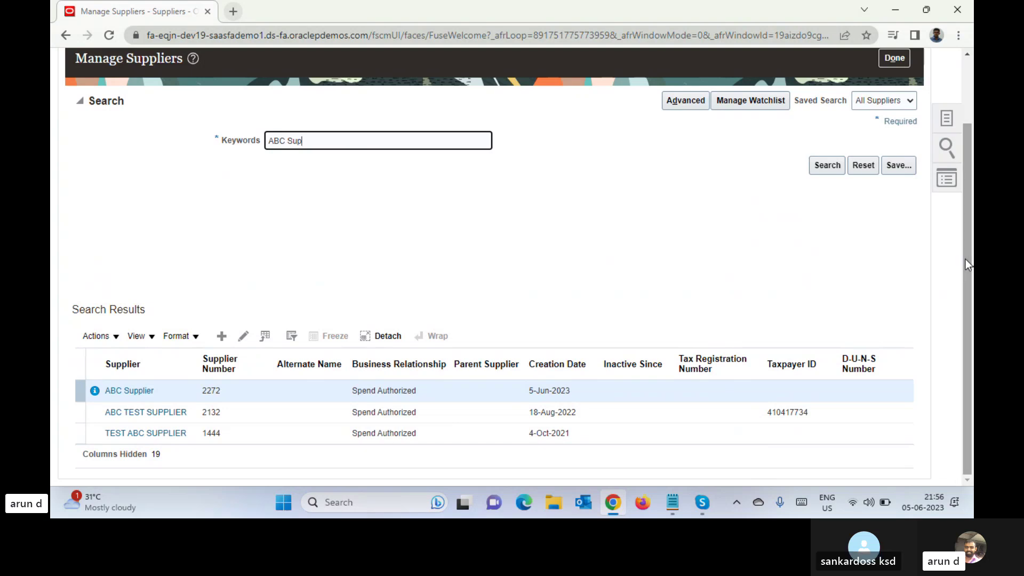
click(152, 393)
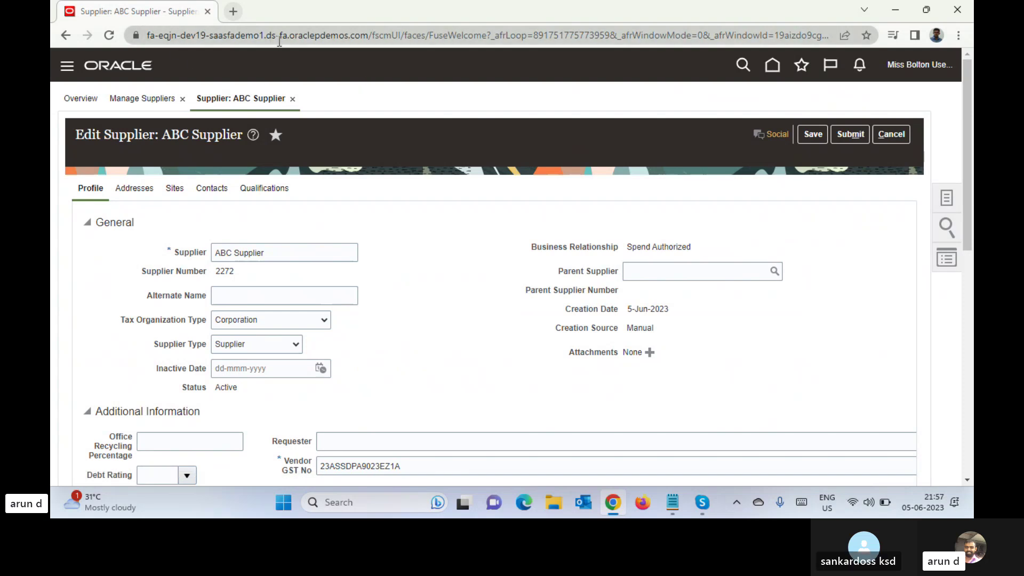
Step: Open the Main Office address of ABC Supplier for editing
click(367, 36)
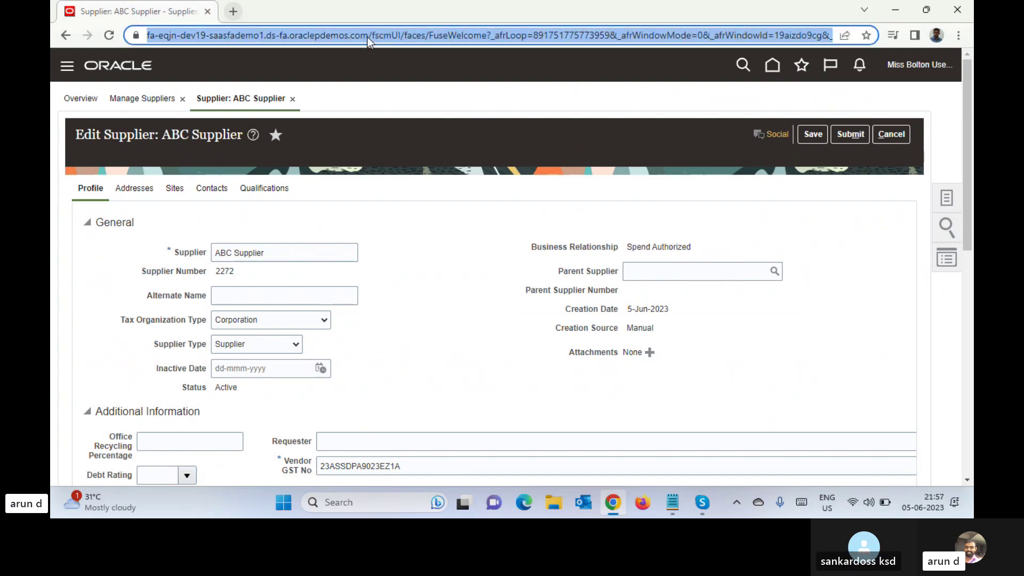
click(367, 37)
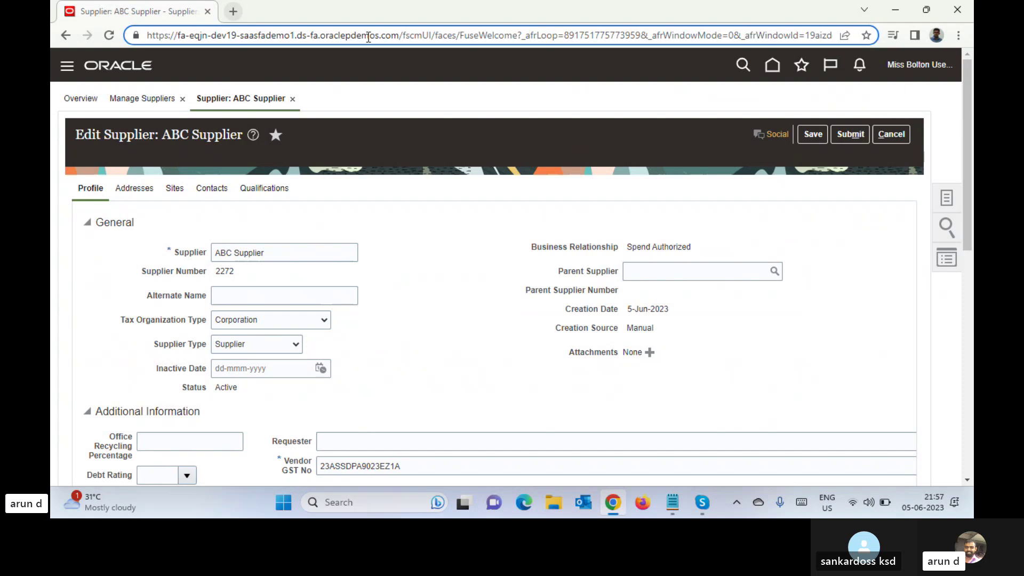
click(143, 190)
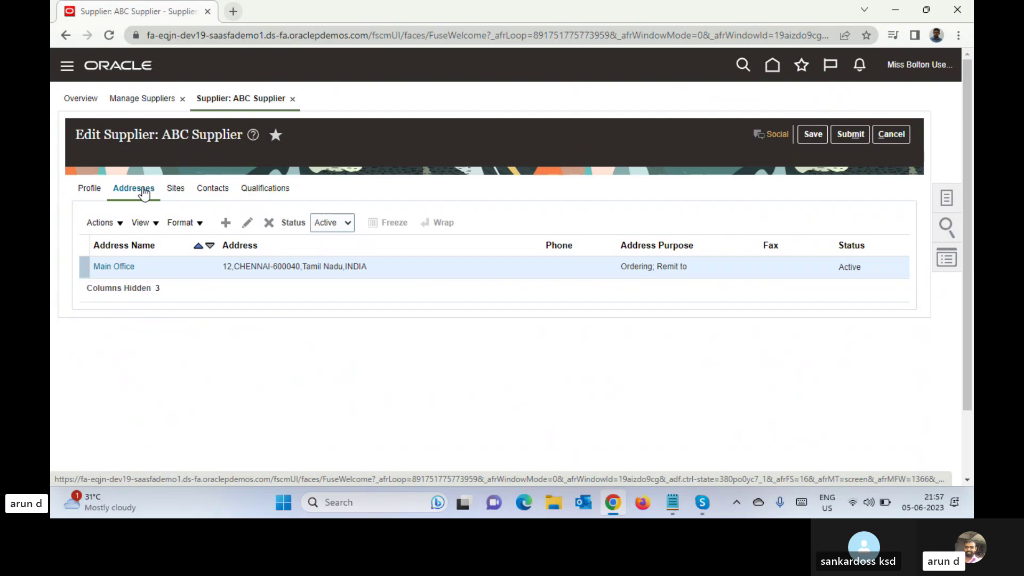
click(247, 223)
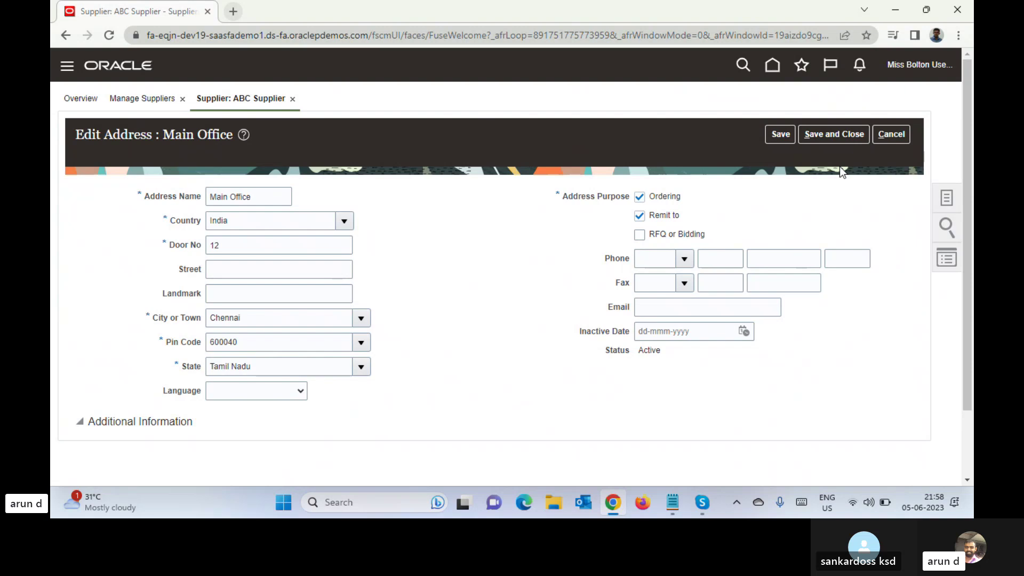
Step: Save and close the Main Office address, returning to ABC Supplier's address list
click(833, 138)
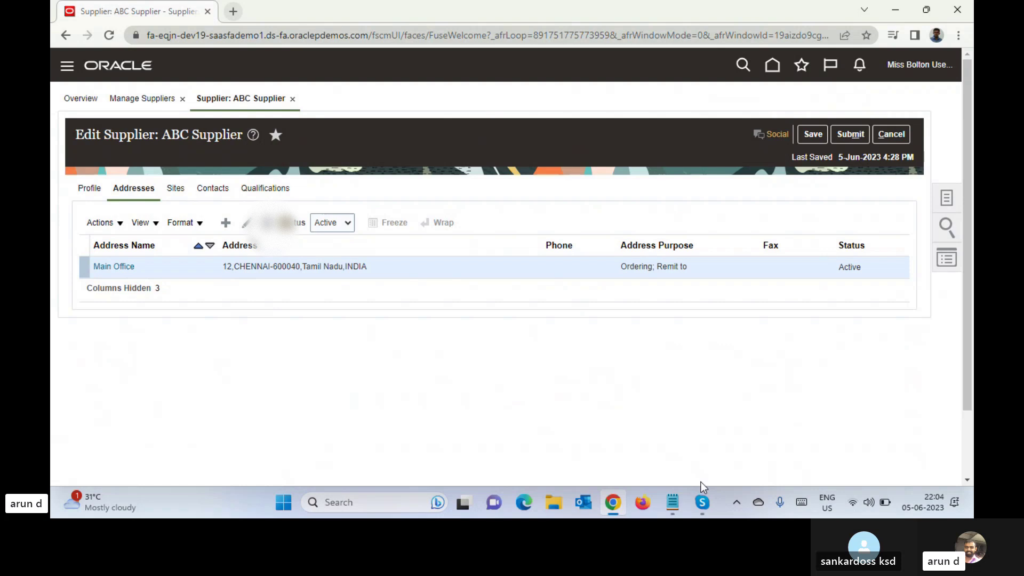
mouse_move(703, 503)
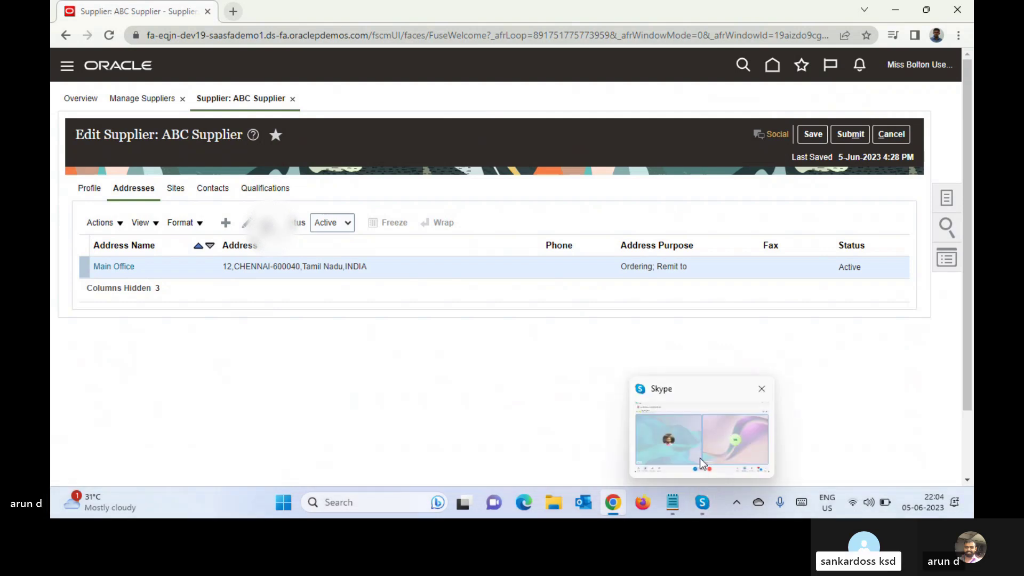
click(693, 437)
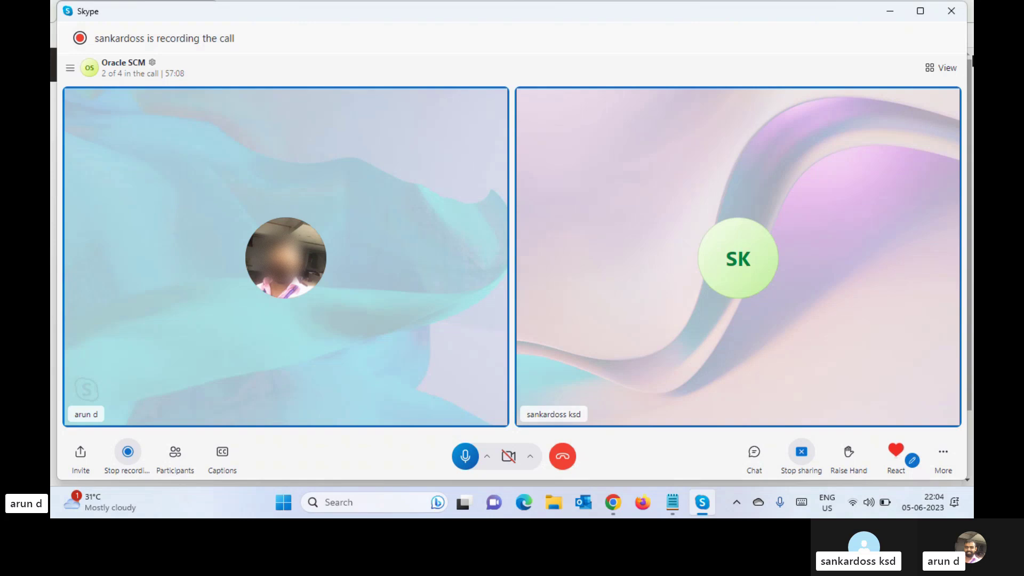
click(890, 11)
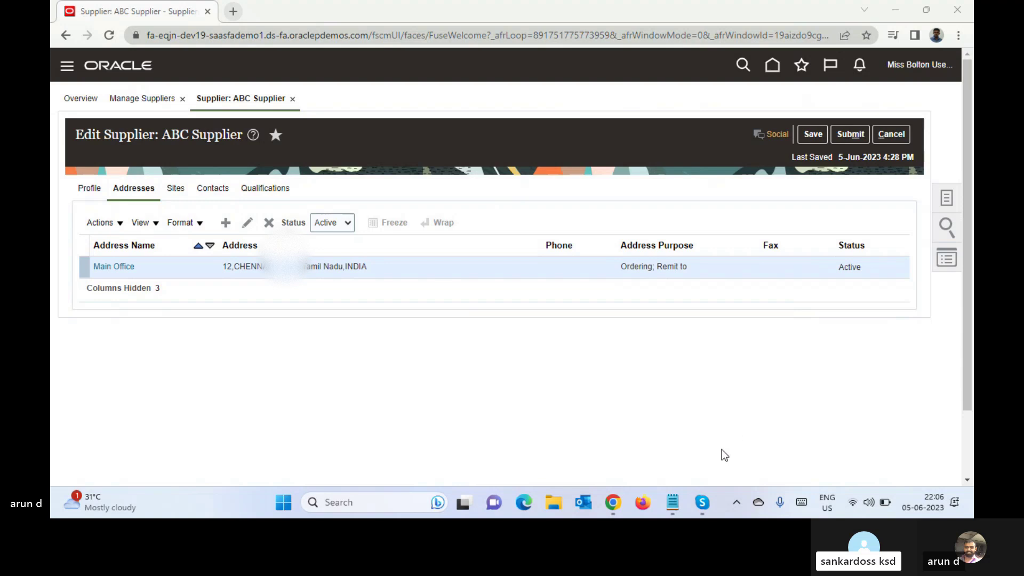
mouse_move(699, 506)
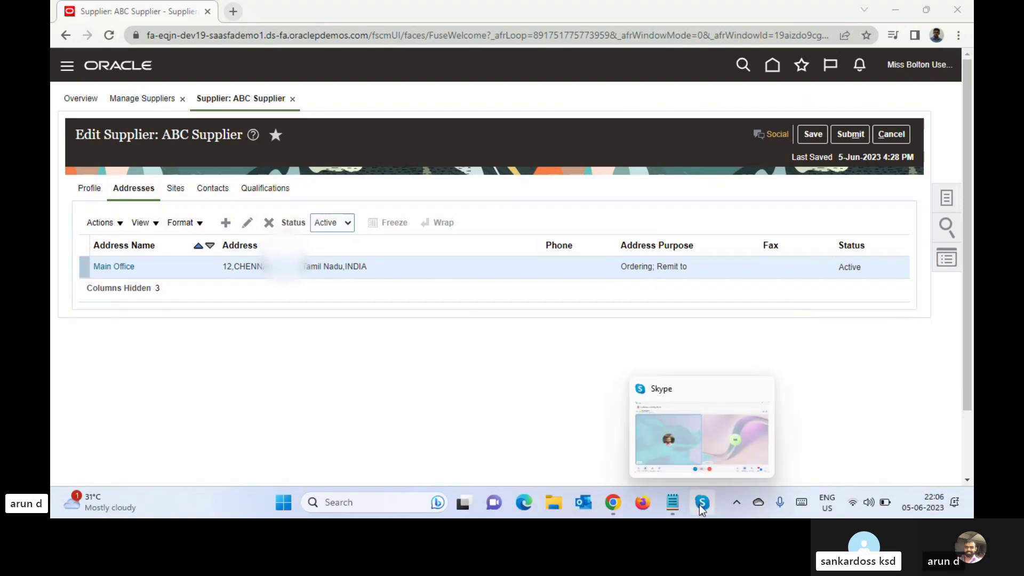
click(693, 440)
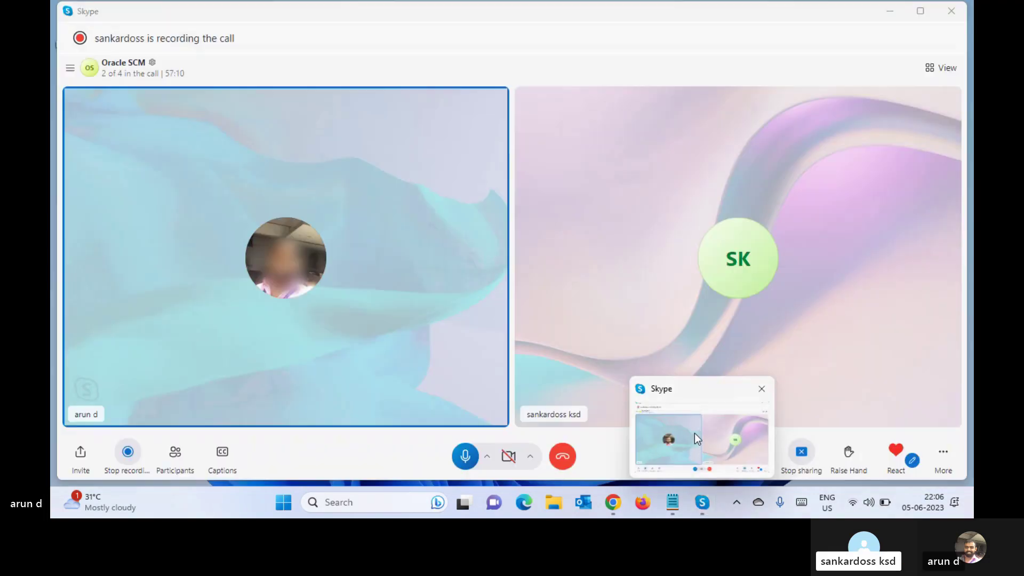